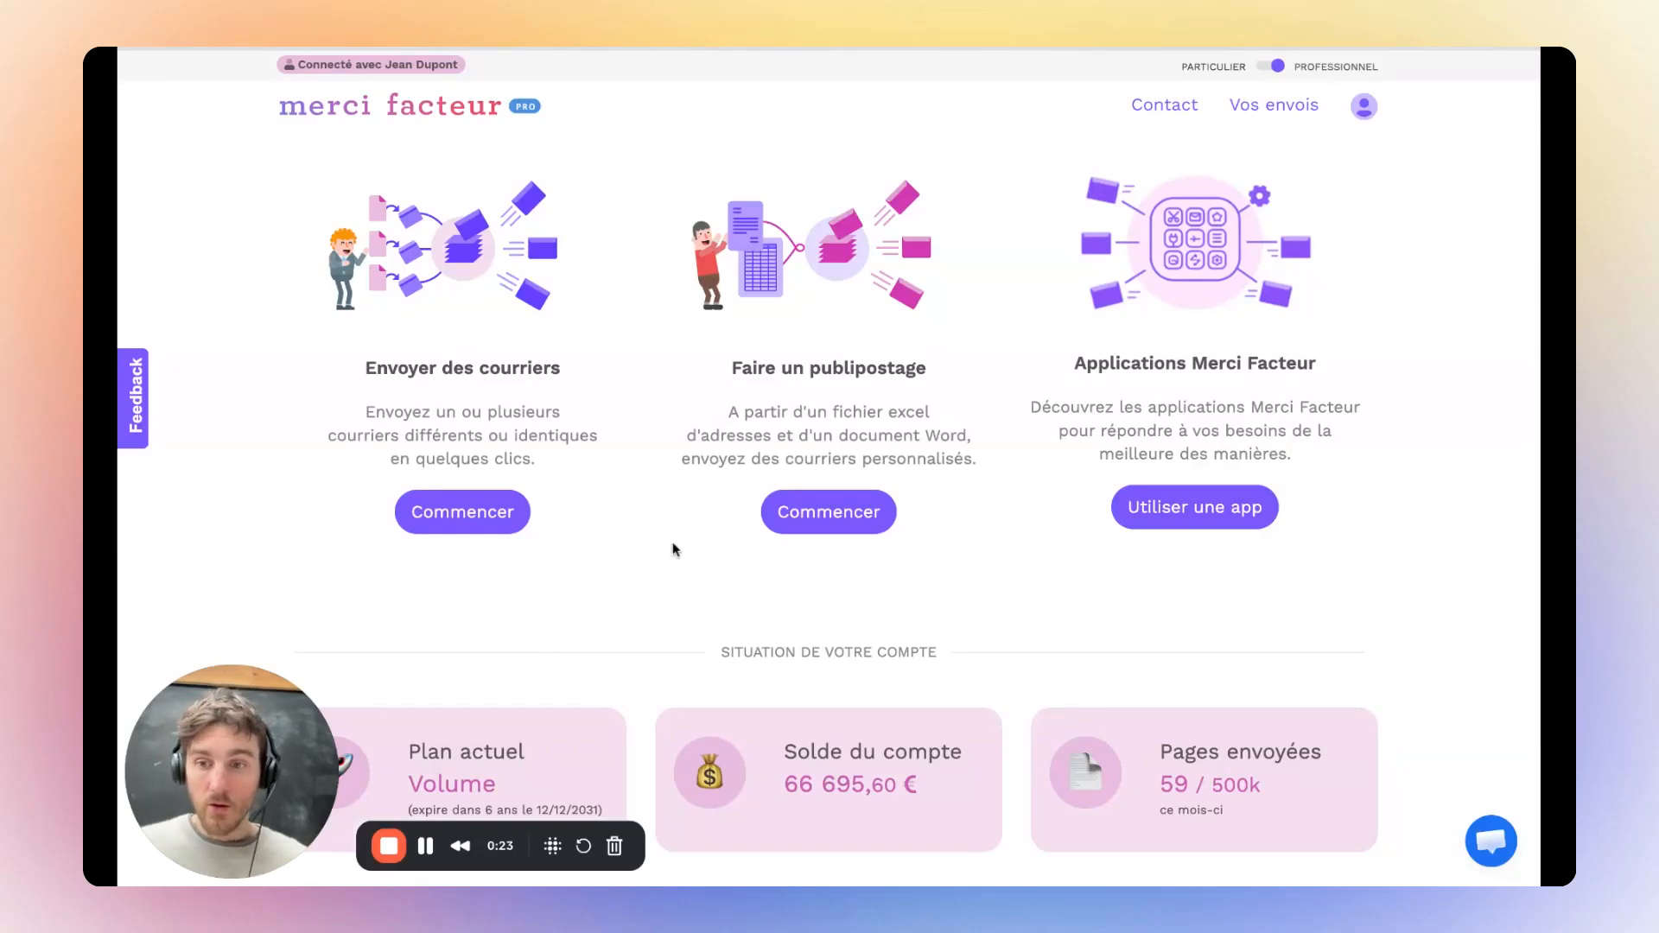
- Open the list of Merci Facteur applications from the account dashboard
{"action": "left_click_drag", "start_coordinate": [1079, 366], "coordinate": [1312, 365]}
{"action": "left_click", "coordinate": [1244, 420]}
{"action": "left_click", "coordinate": [1204, 525]}
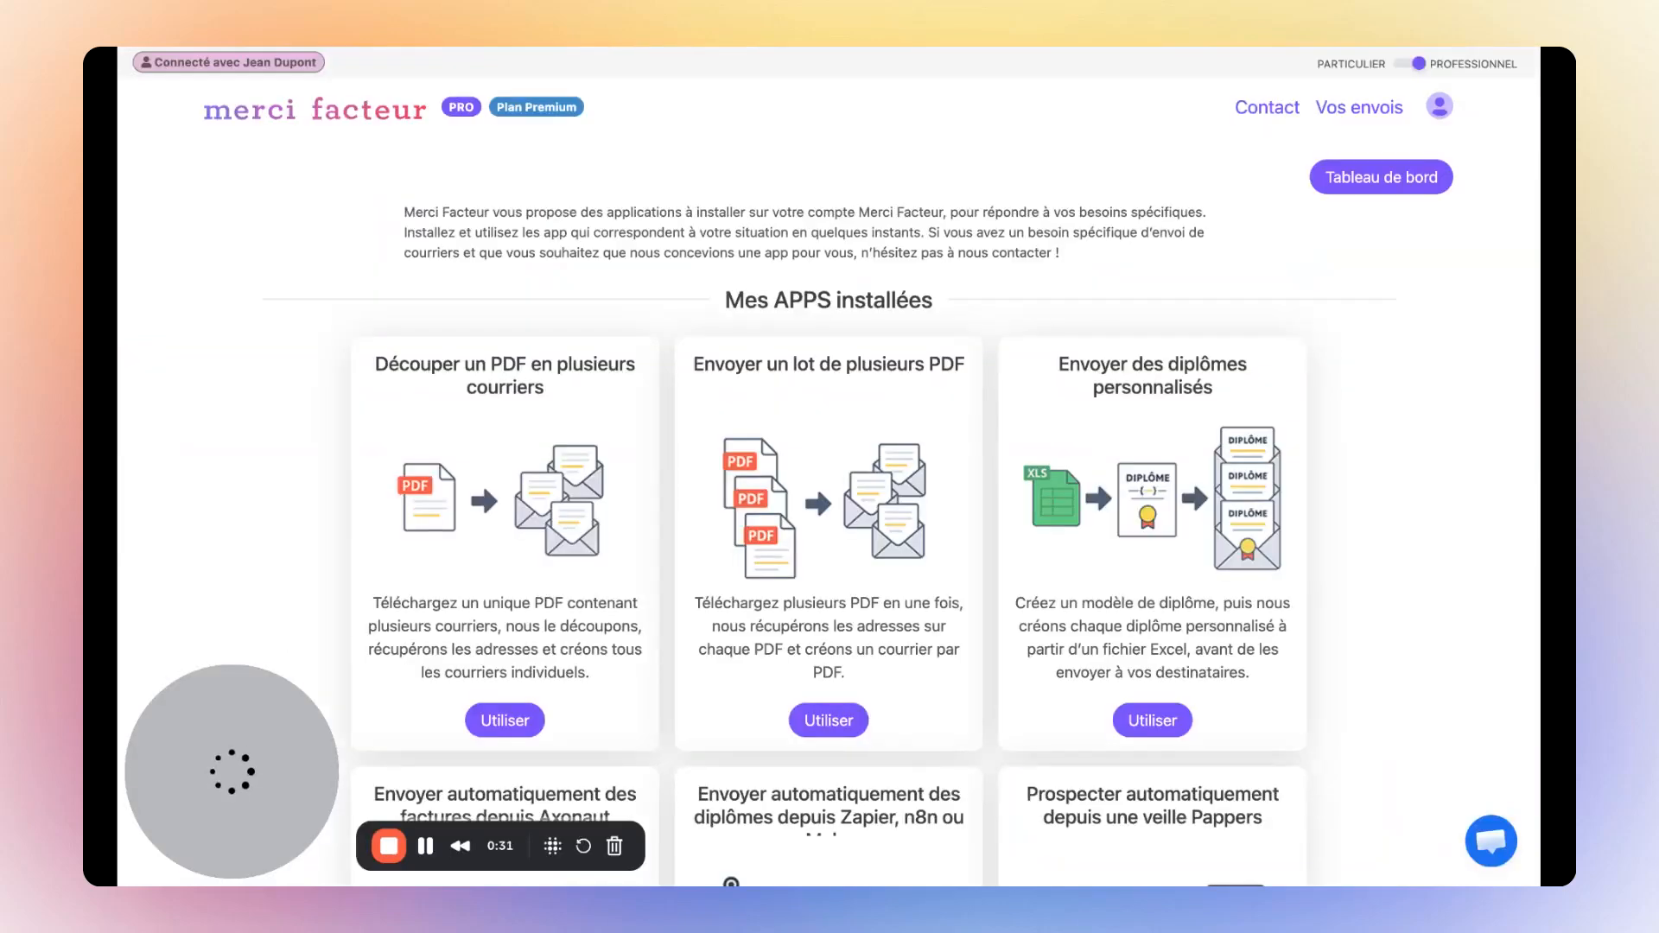
- Open the installed app for automatically sending diplomas from Zapier, n8n or Make
{"action": "scroll", "coordinate": [830, 466], "scroll_direction": "down", "scroll_amount": 10}
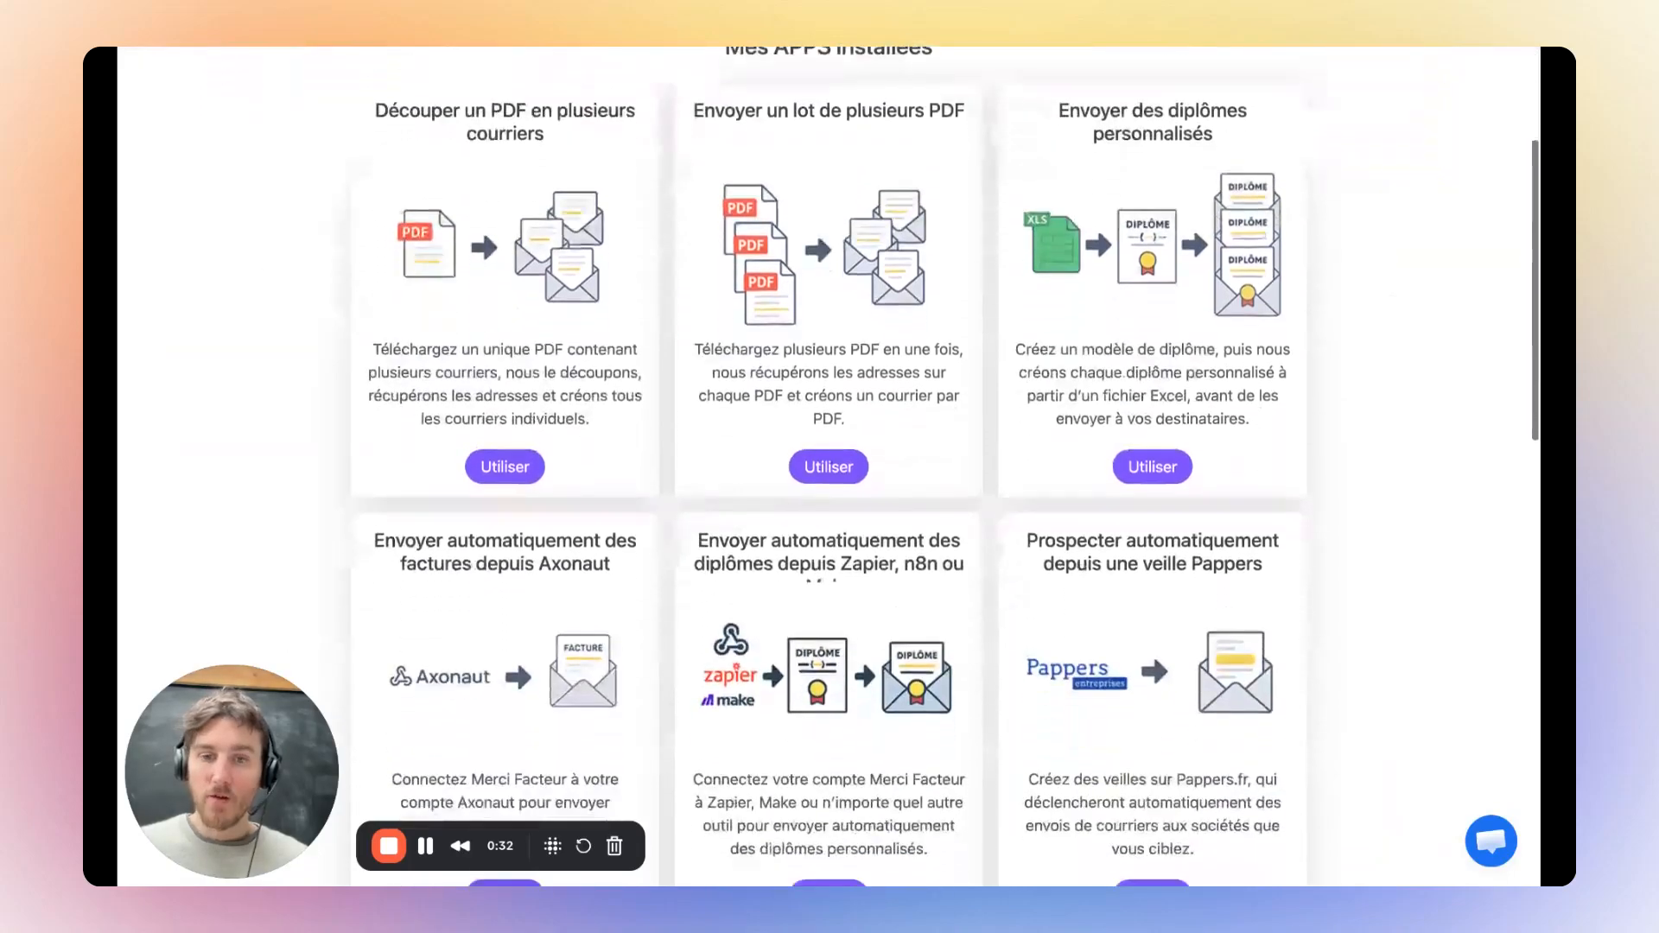
{"action": "scroll", "coordinate": [1053, 500], "scroll_direction": "up", "scroll_amount": 10}
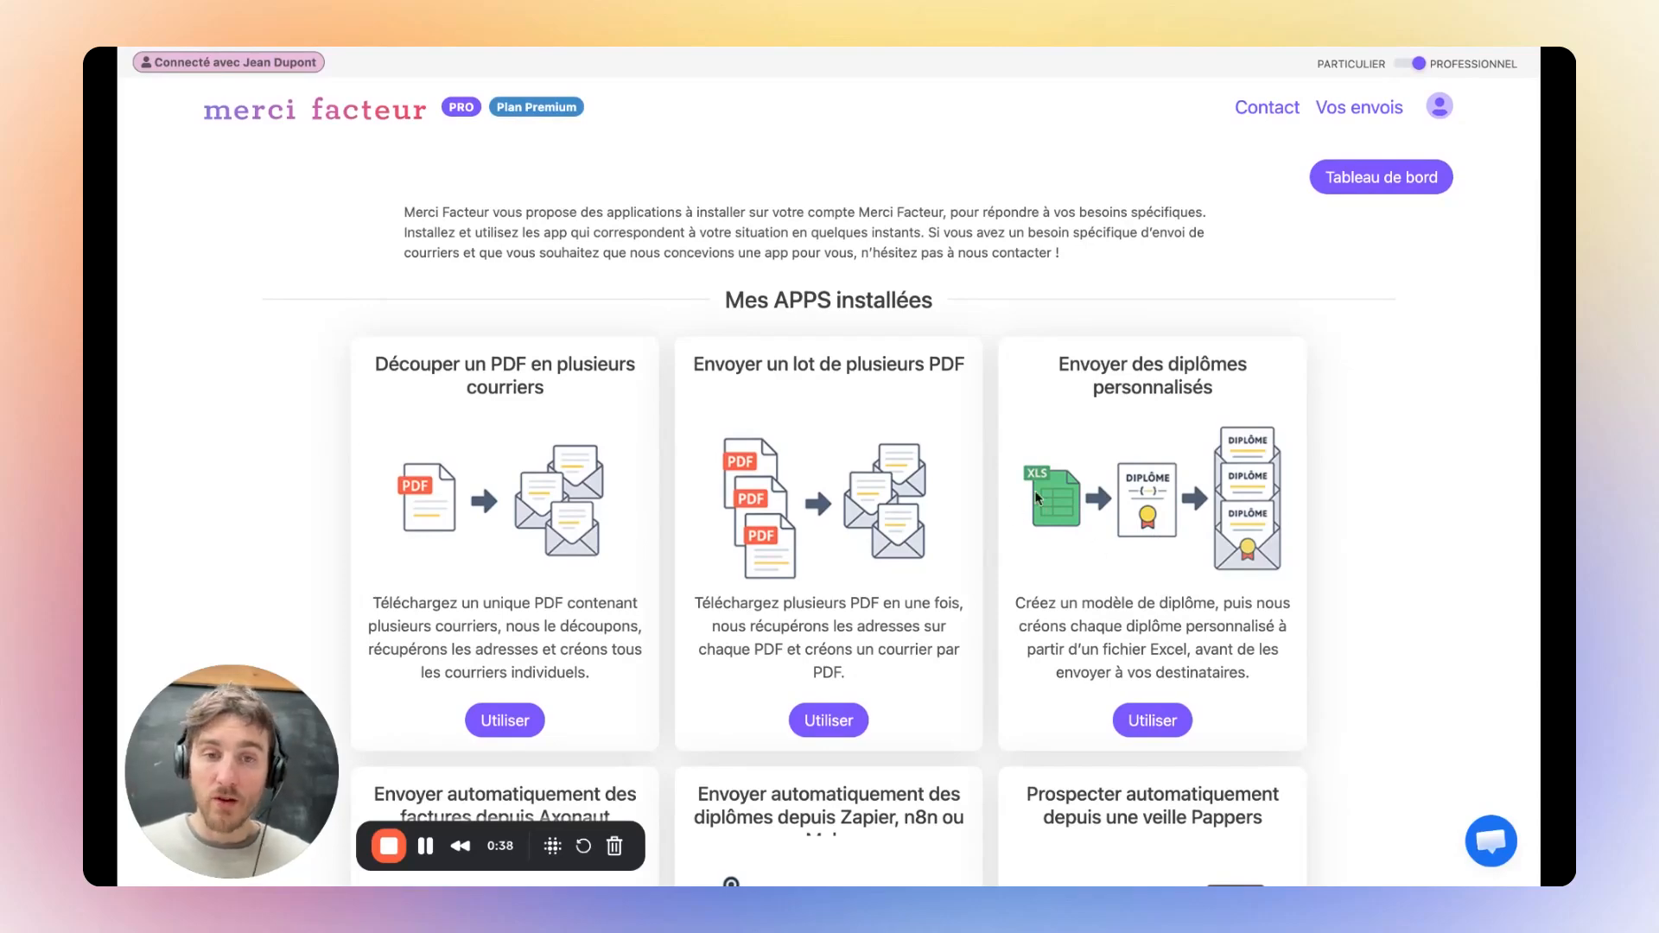
{"action": "scroll", "coordinate": [1082, 560], "scroll_direction": "down", "scroll_amount": 2}
{"action": "scroll", "coordinate": [1082, 560], "scroll_direction": "down", "scroll_amount": 5}
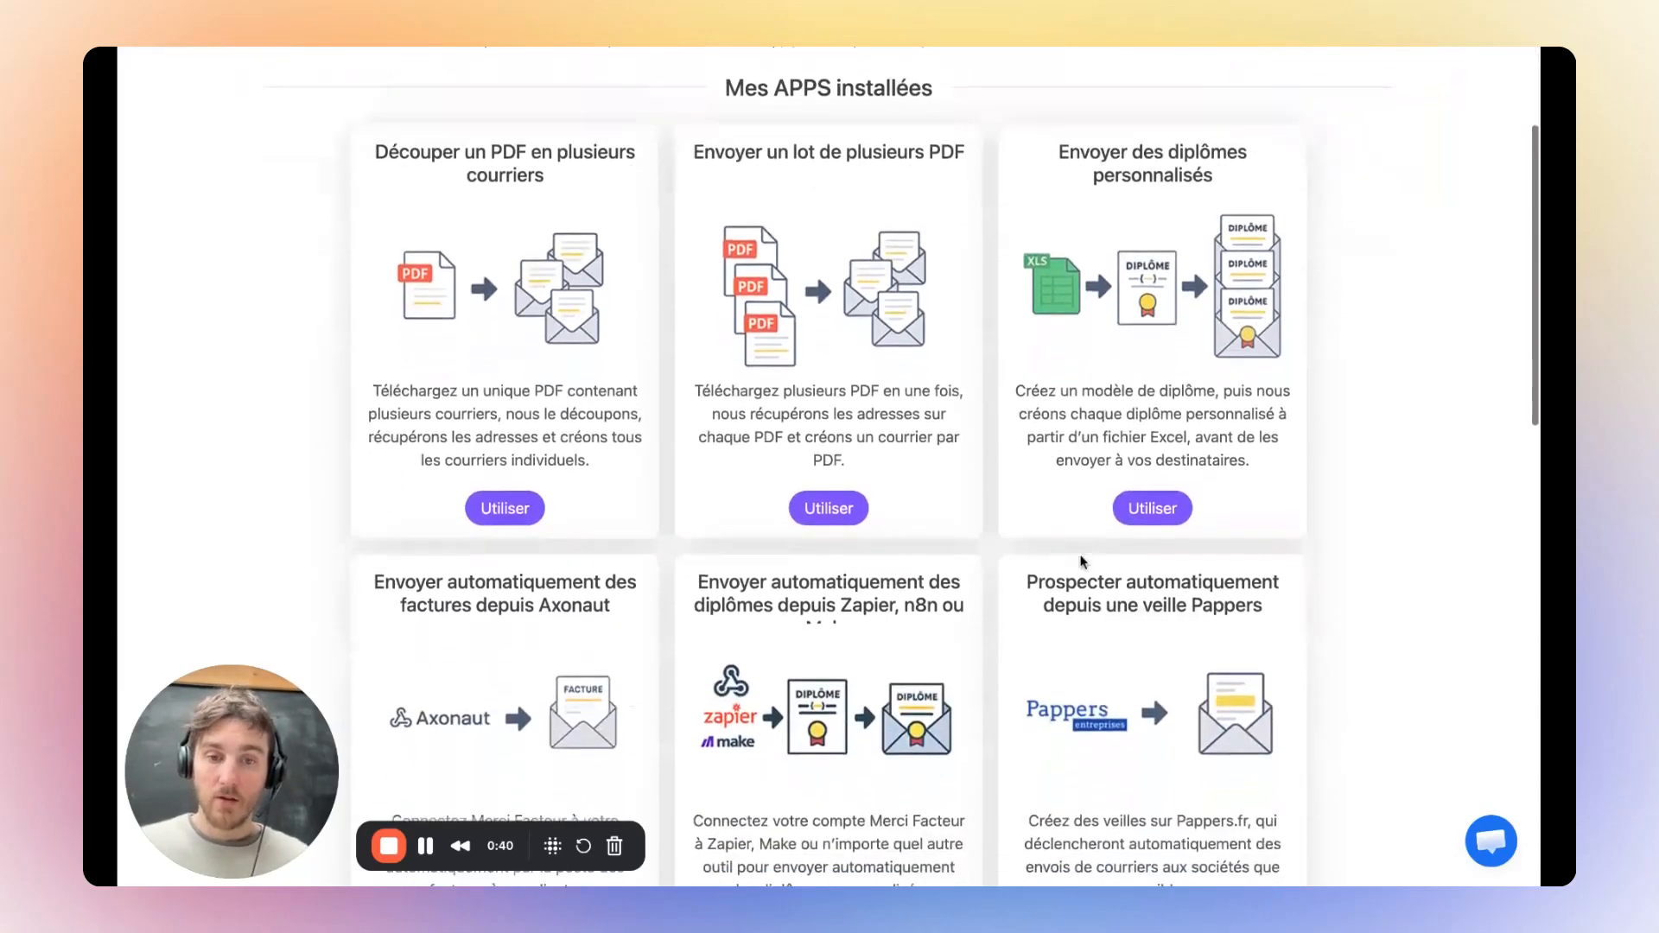
{"action": "scroll", "coordinate": [818, 421], "scroll_direction": "down", "scroll_amount": 2}
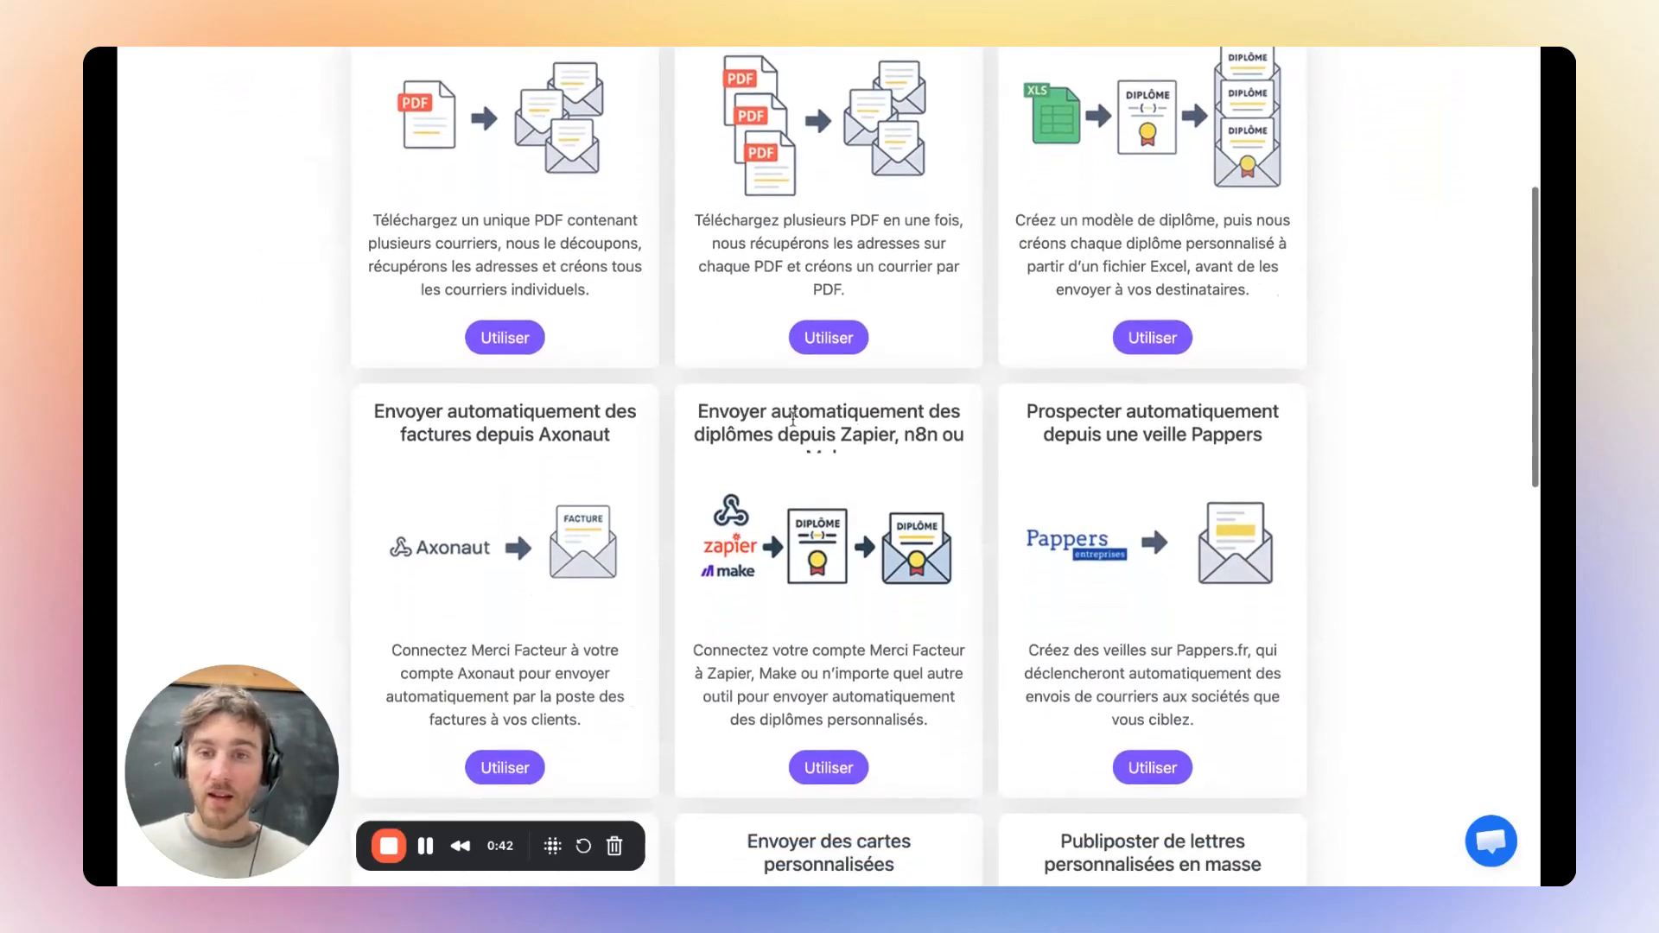
{"action": "left_click_drag", "start_coordinate": [699, 412], "coordinate": [869, 465]}
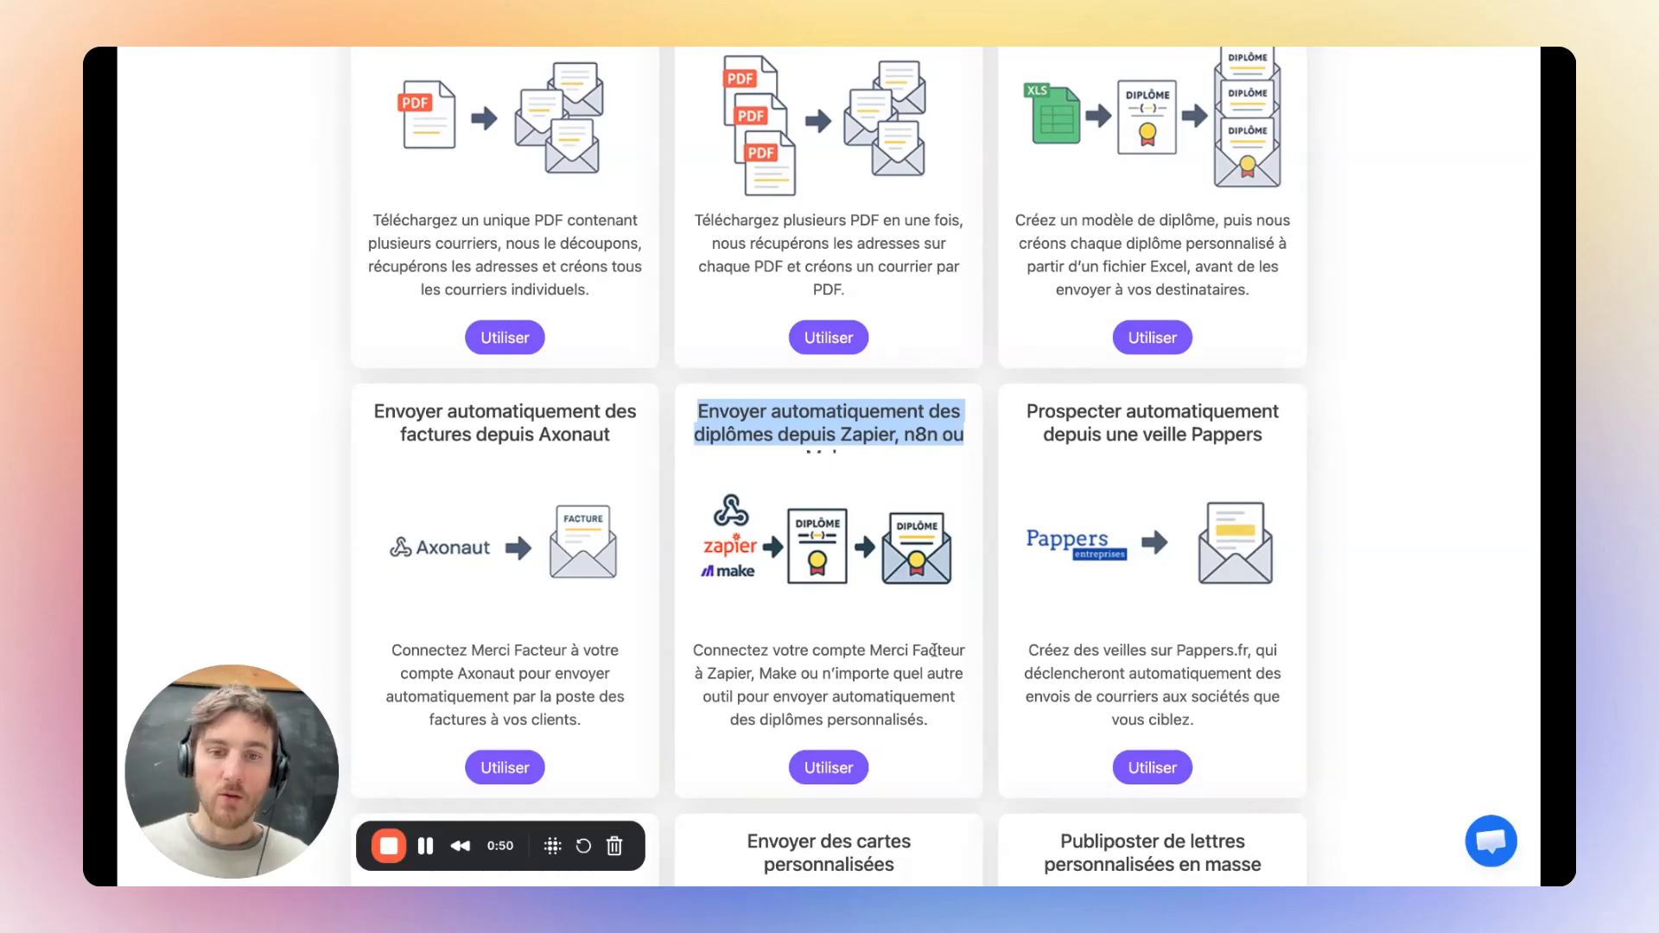
{"action": "left_click", "coordinate": [817, 768]}
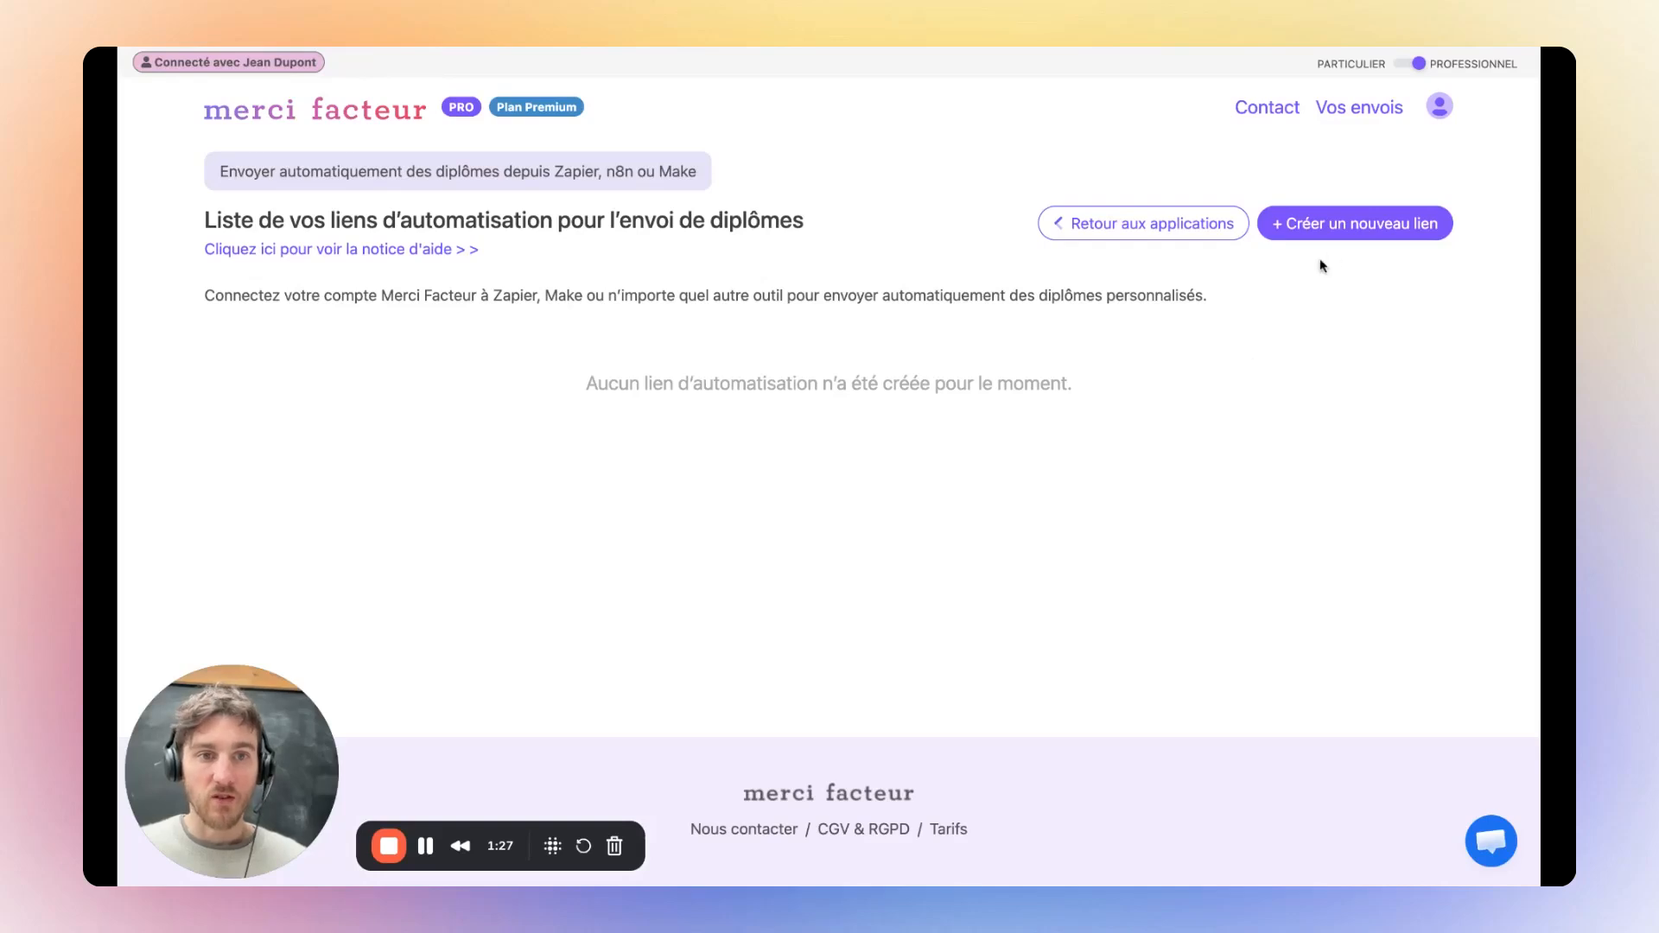
- Create a new automation link and choose the custom template "Nouveau modèle" with the laurel wreath as its diploma
{"action": "left_click", "coordinate": [1348, 226]}
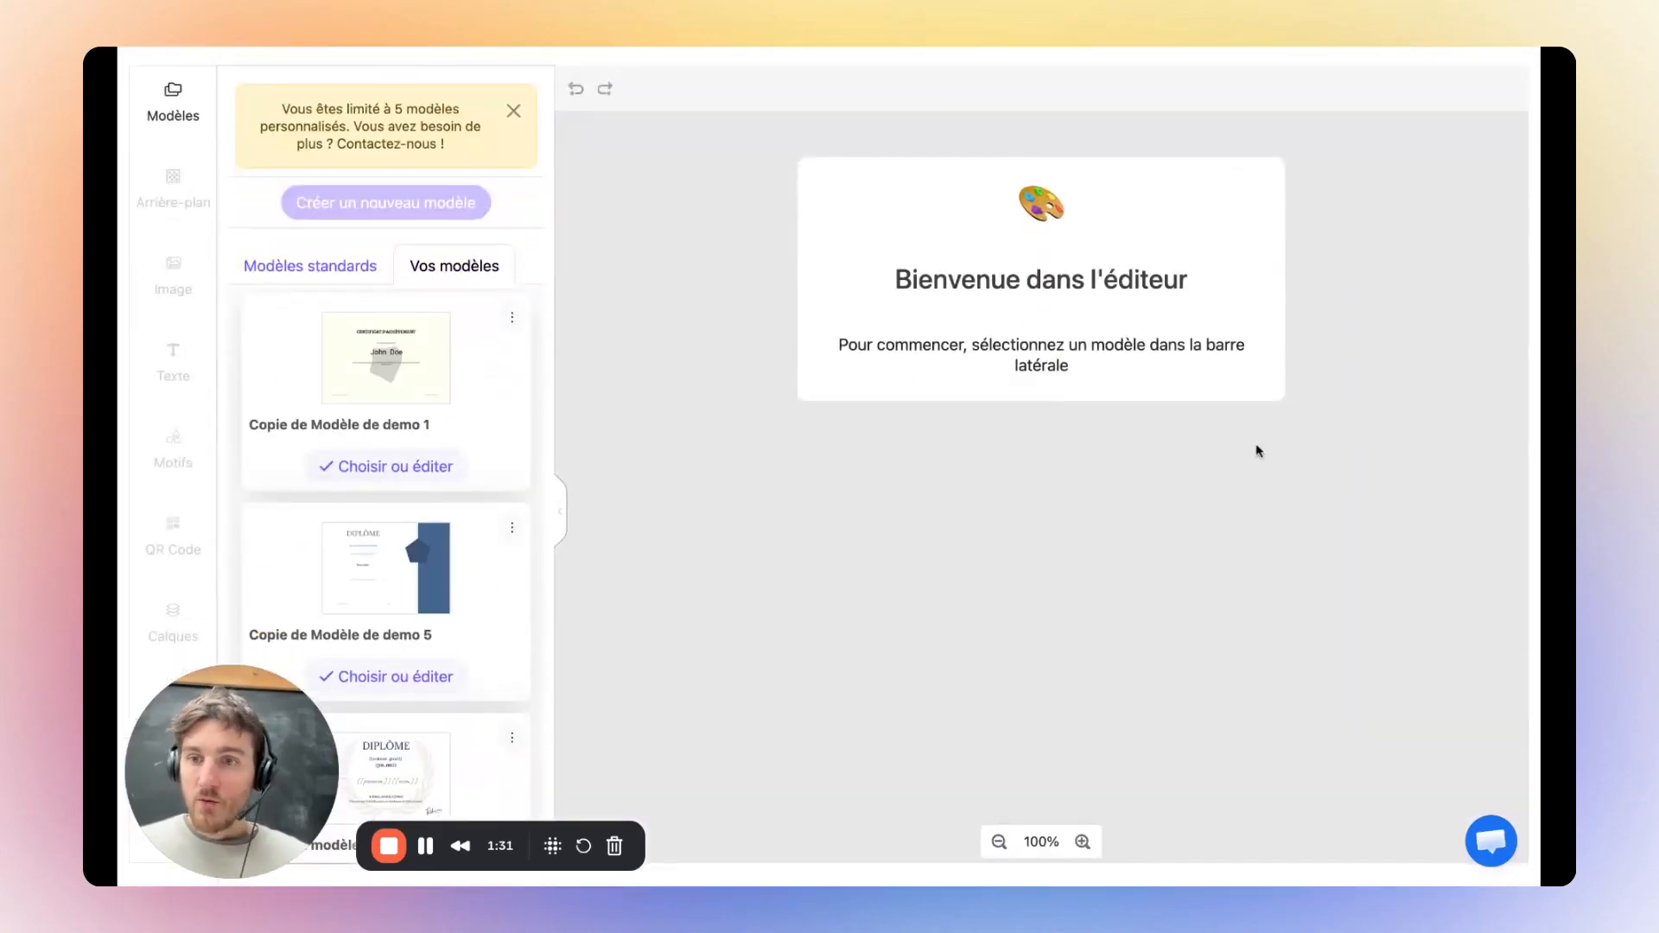
{"action": "scroll", "coordinate": [829, 466], "scroll_direction": "down", "scroll_amount": 1}
{"action": "scroll", "coordinate": [829, 466], "scroll_direction": "up", "scroll_amount": 1}
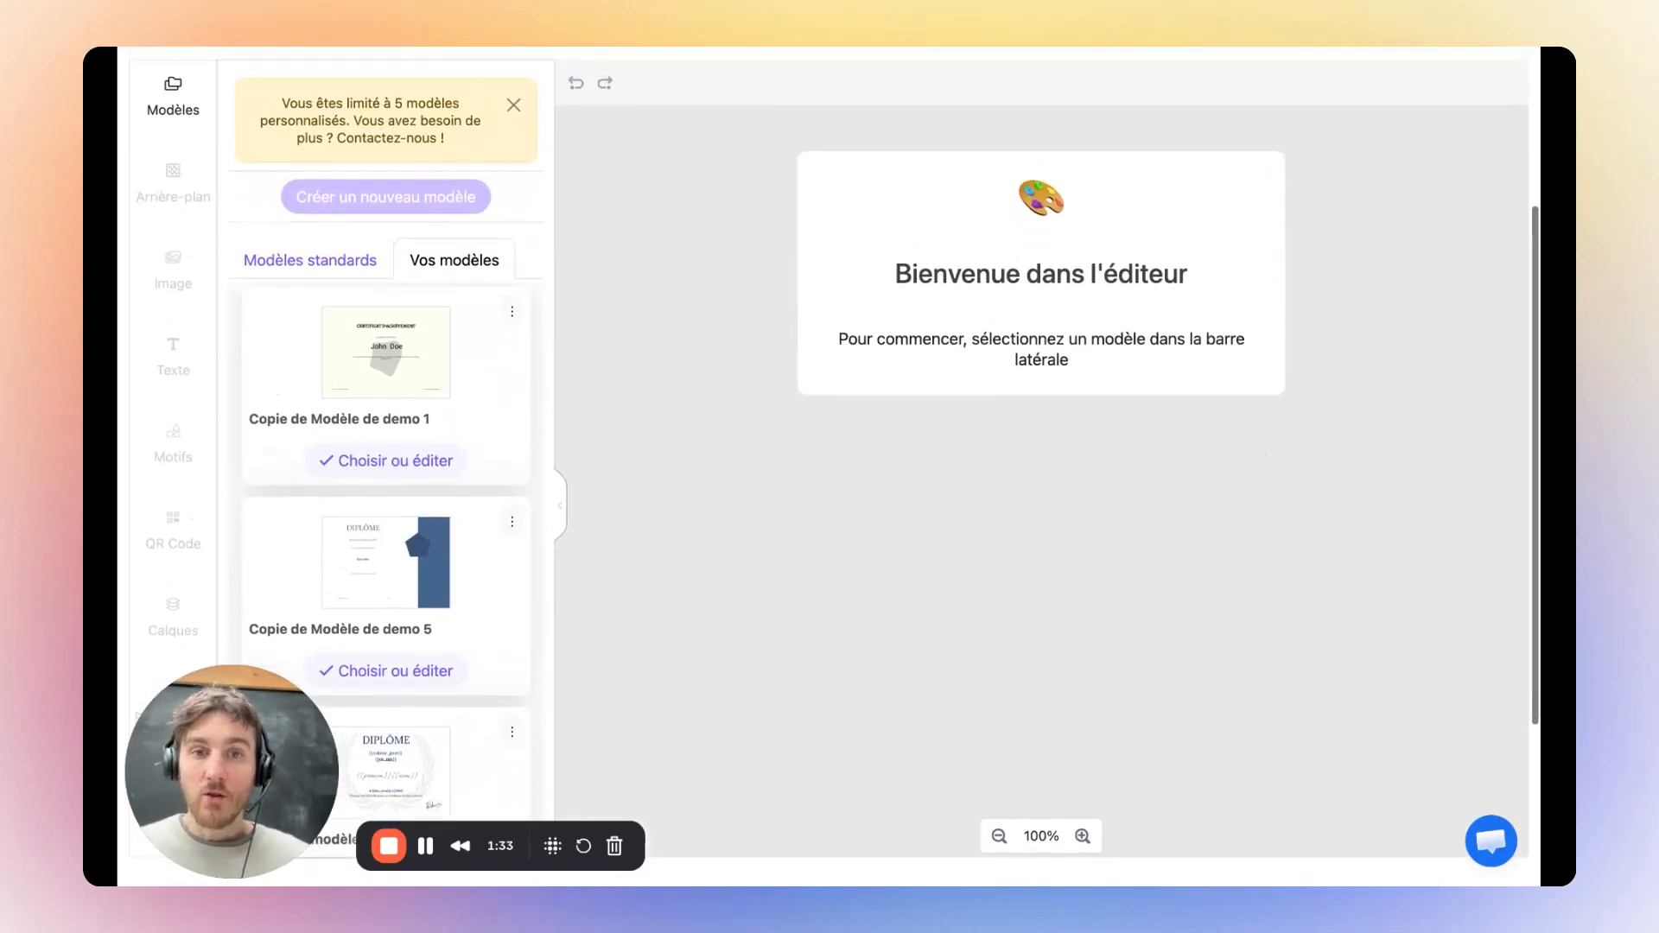
{"action": "scroll", "coordinate": [838, 470], "scroll_direction": "down", "scroll_amount": 1}
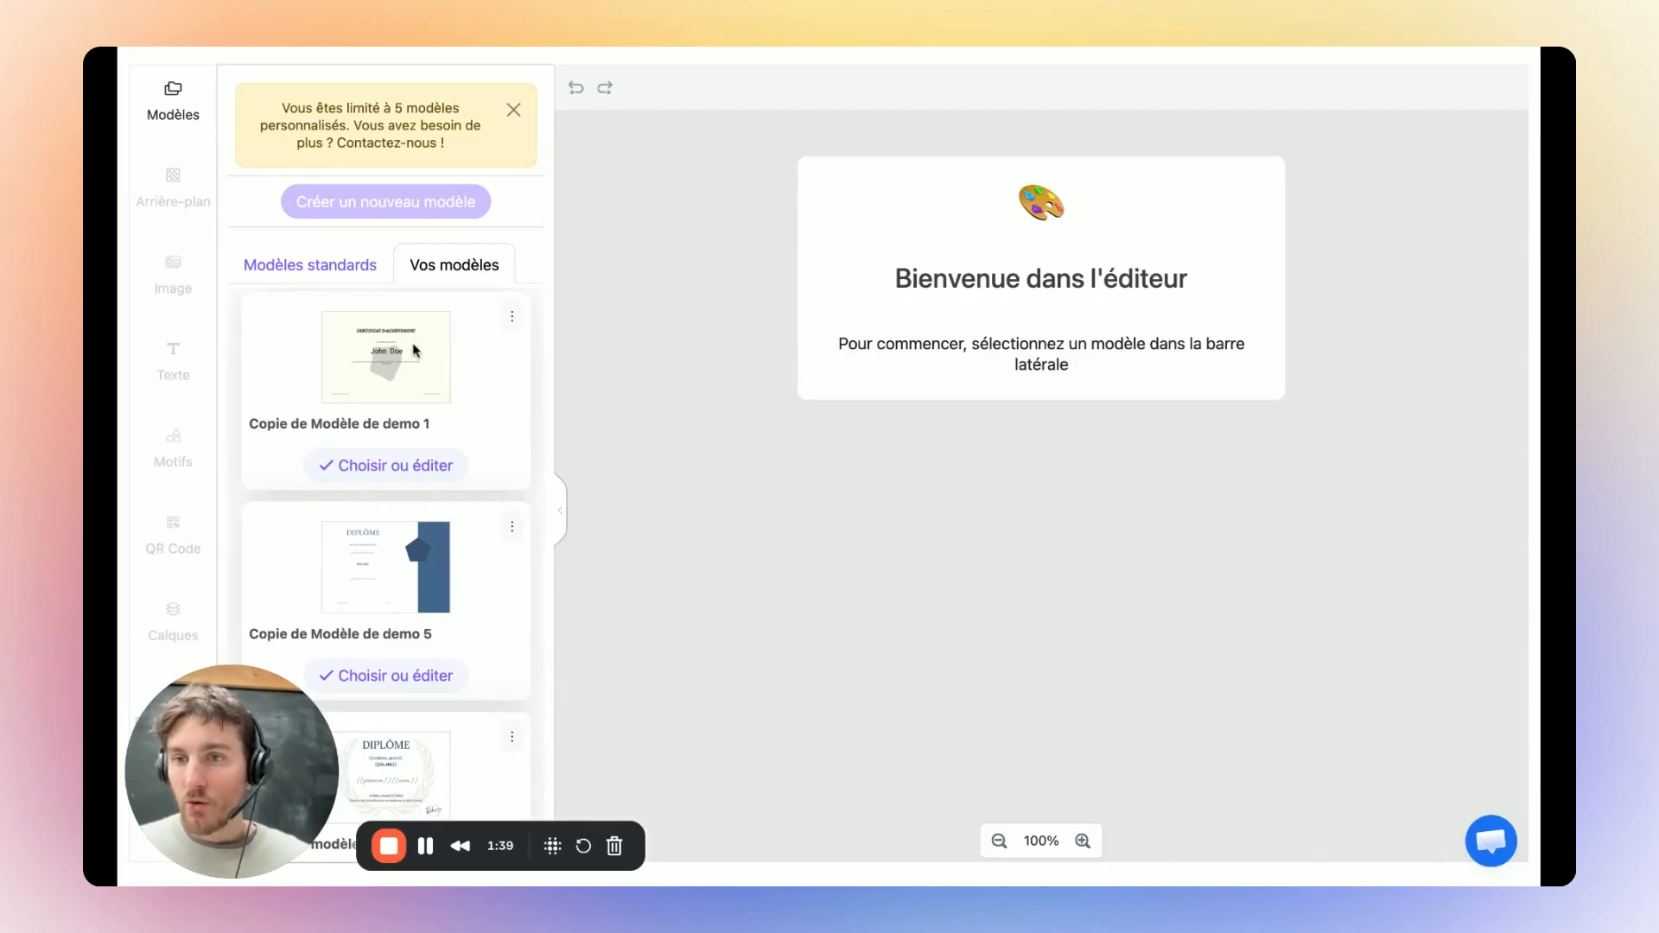
{"action": "scroll", "coordinate": [435, 492], "scroll_direction": "down", "scroll_amount": 3}
{"action": "scroll", "coordinate": [435, 491], "scroll_direction": "down", "scroll_amount": 1}
{"action": "scroll", "coordinate": [433, 488], "scroll_direction": "up", "scroll_amount": 2}
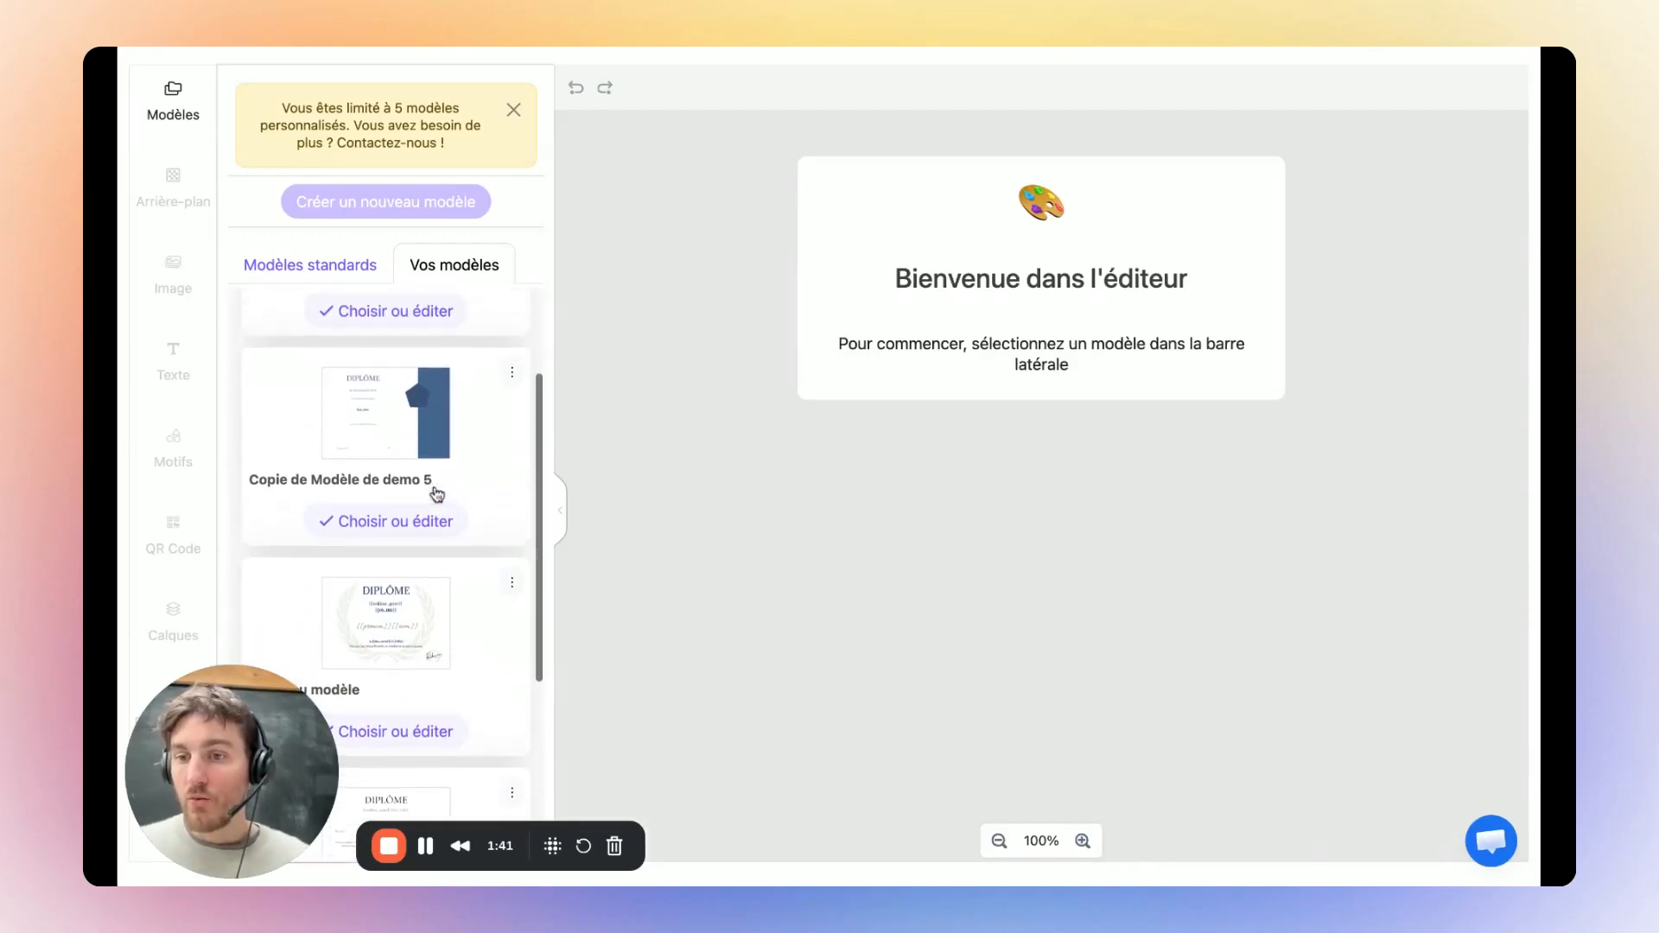
{"action": "scroll", "coordinate": [433, 493], "scroll_direction": "down", "scroll_amount": 2}
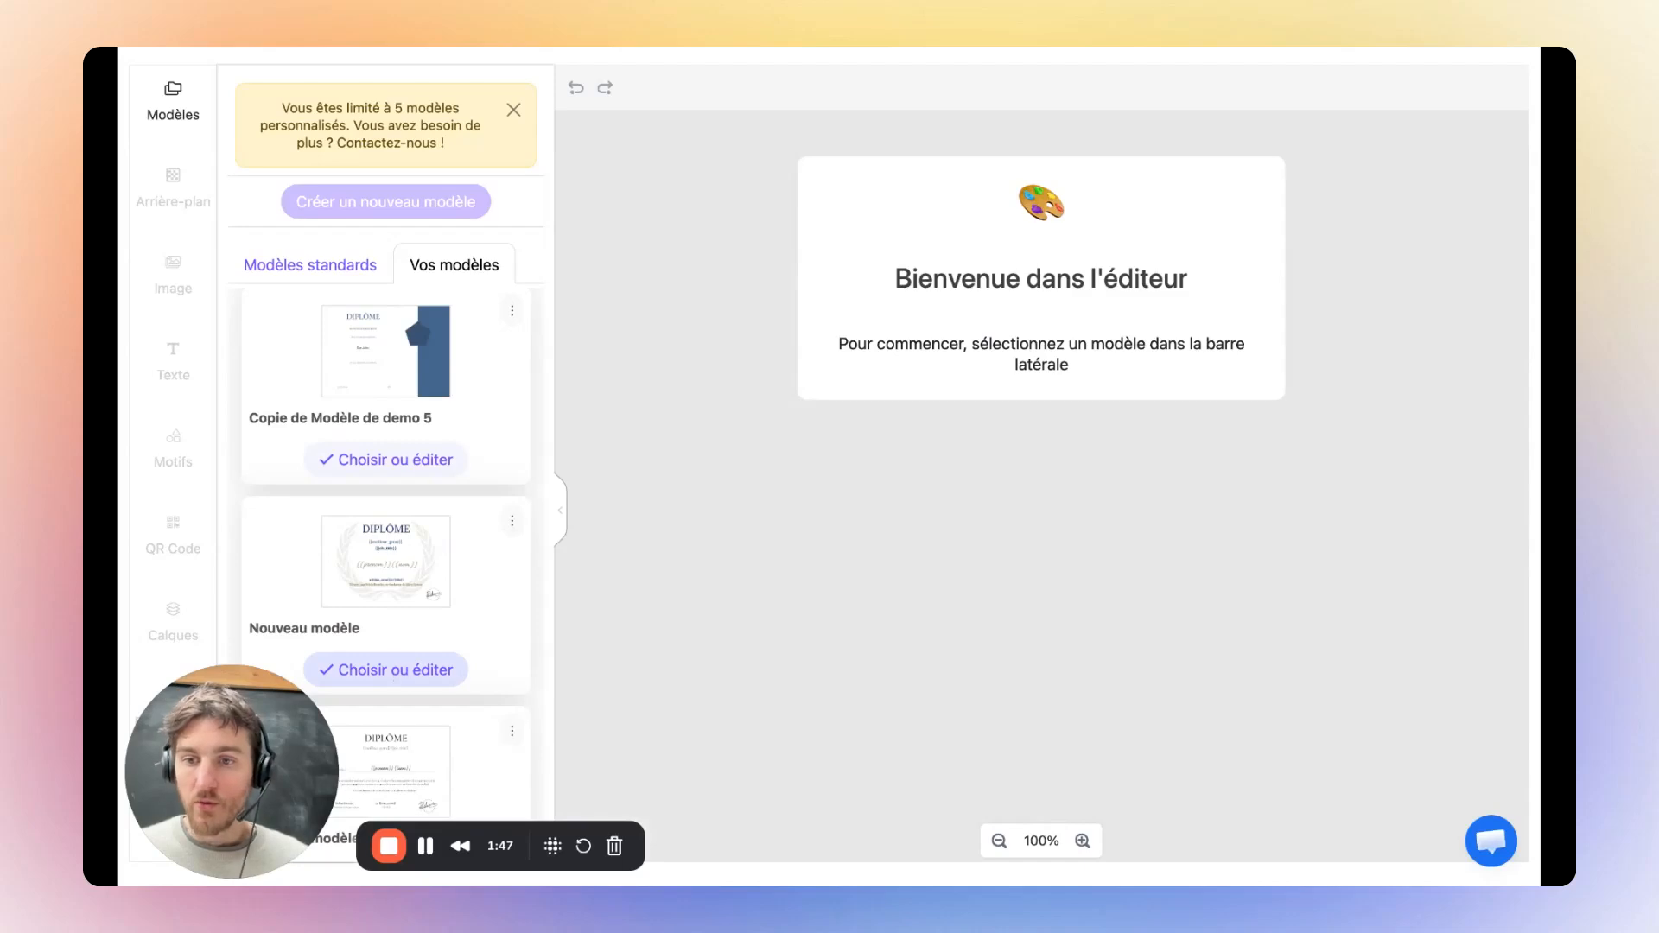
{"action": "left_click", "coordinate": [393, 670]}
{"action": "scroll", "coordinate": [985, 585], "scroll_direction": "down", "scroll_amount": 2}
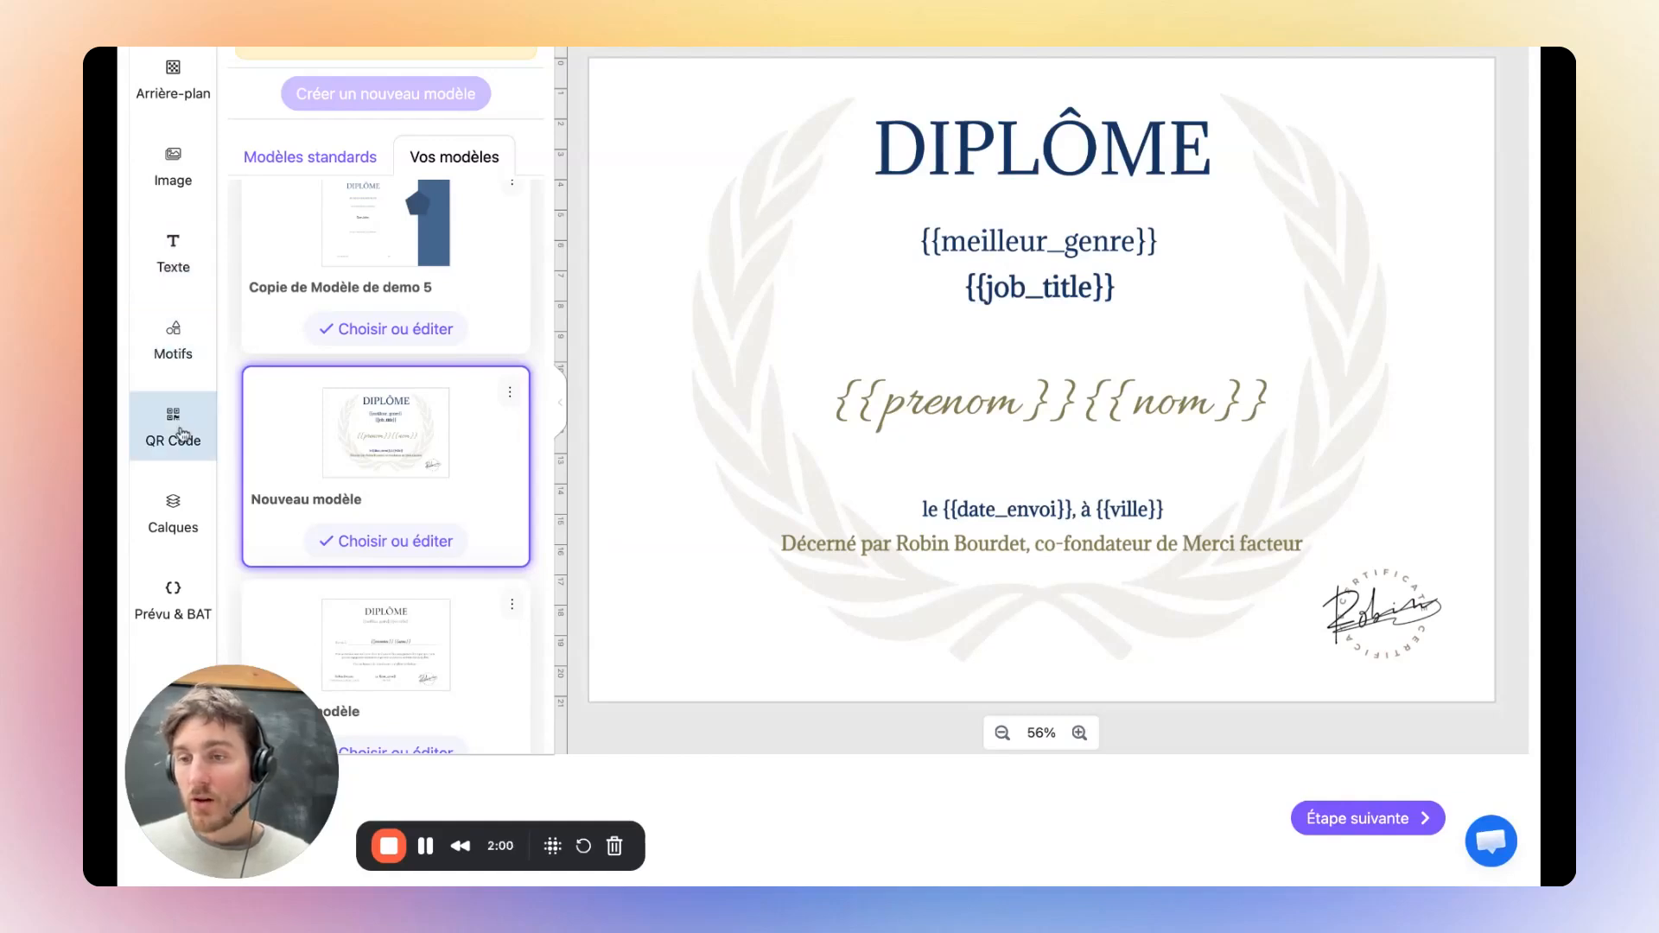
- Review the QR code generator and the variable preview fields available for the diploma
{"action": "left_click", "coordinate": [181, 434]}
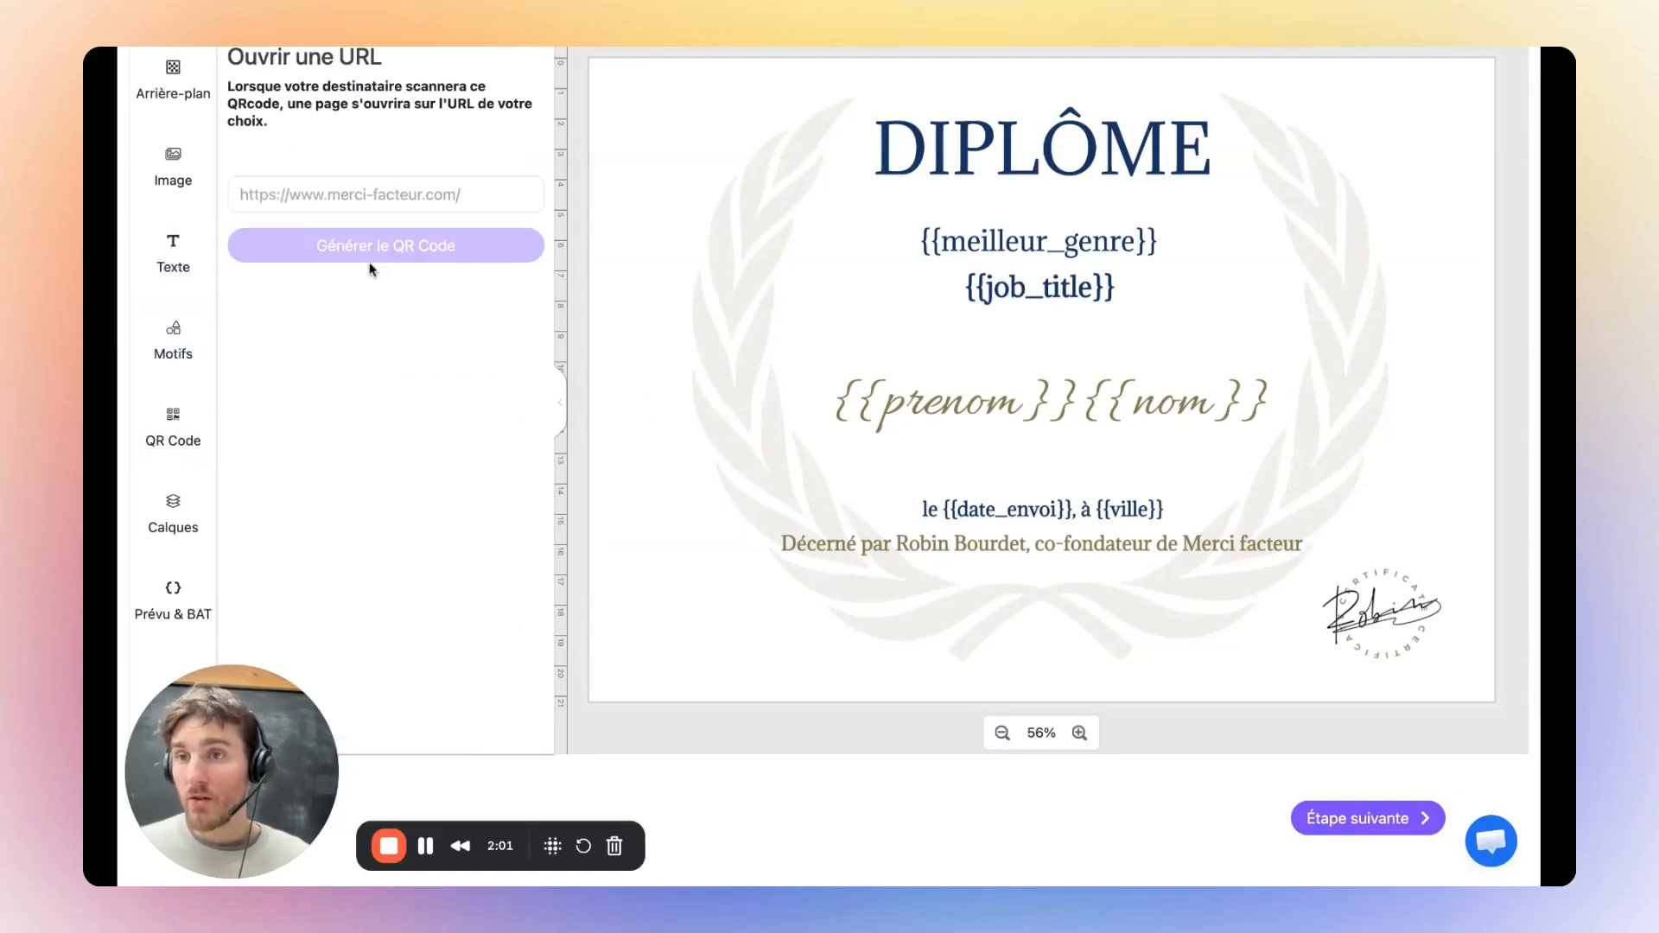
{"action": "left_click", "coordinate": [173, 596]}
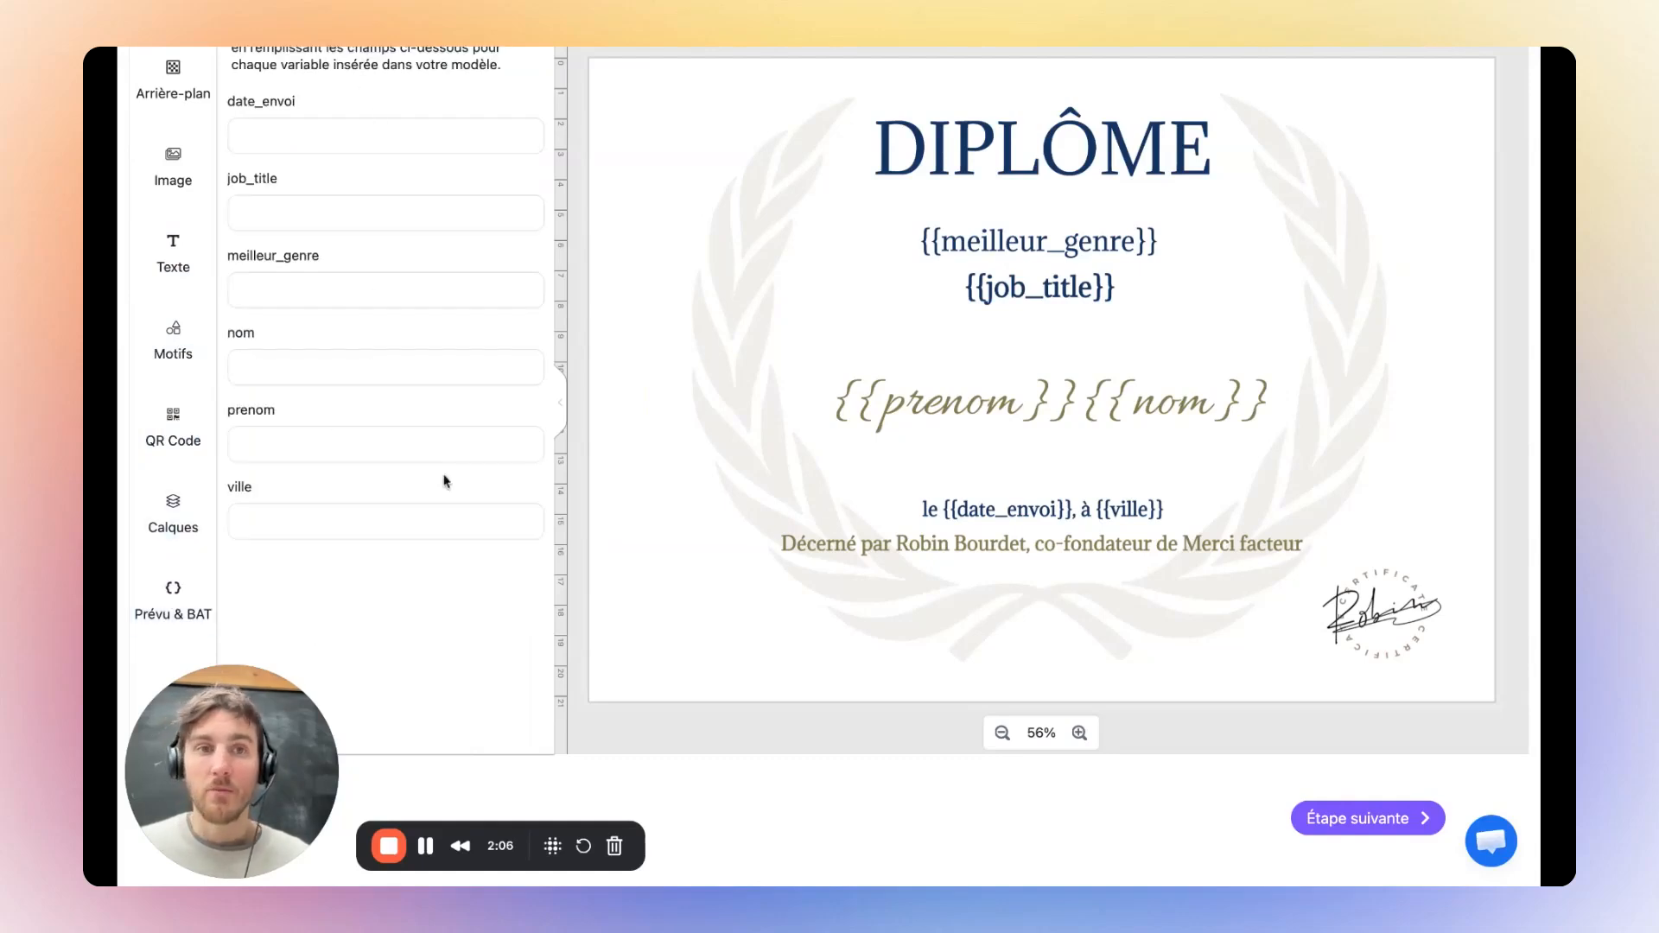
{"action": "scroll", "coordinate": [446, 481], "scroll_direction": "up", "scroll_amount": 1}
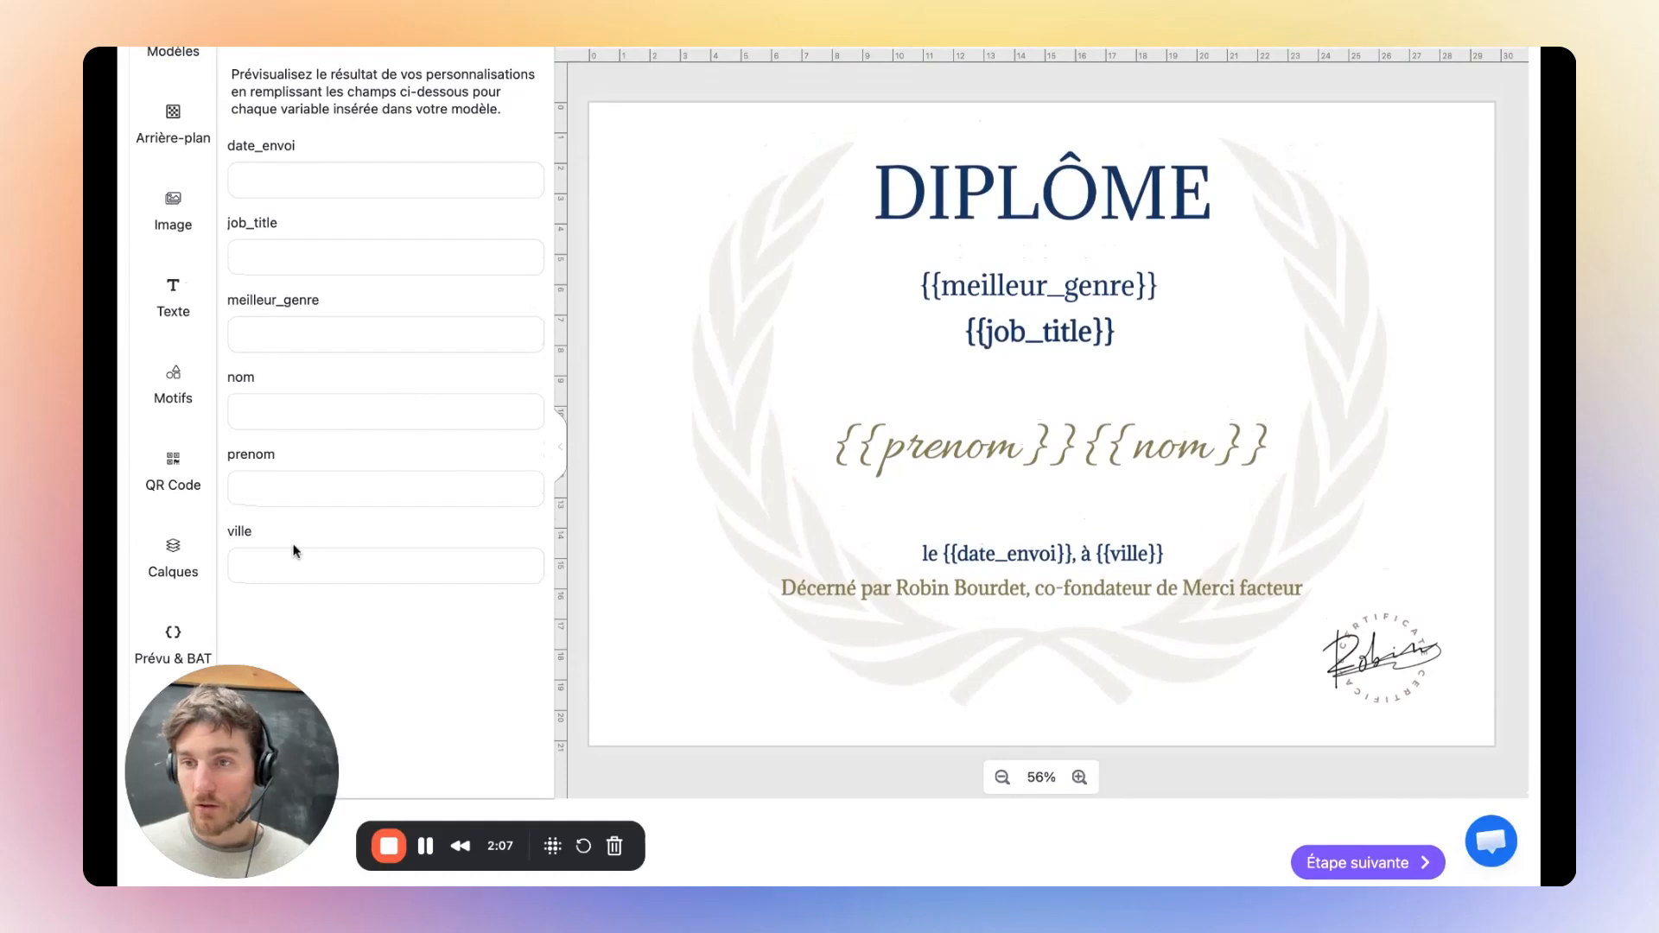
- Remove the job_title and meilleur_genre text fields from the diploma and delete both custom variables
{"action": "left_click", "coordinate": [173, 296]}
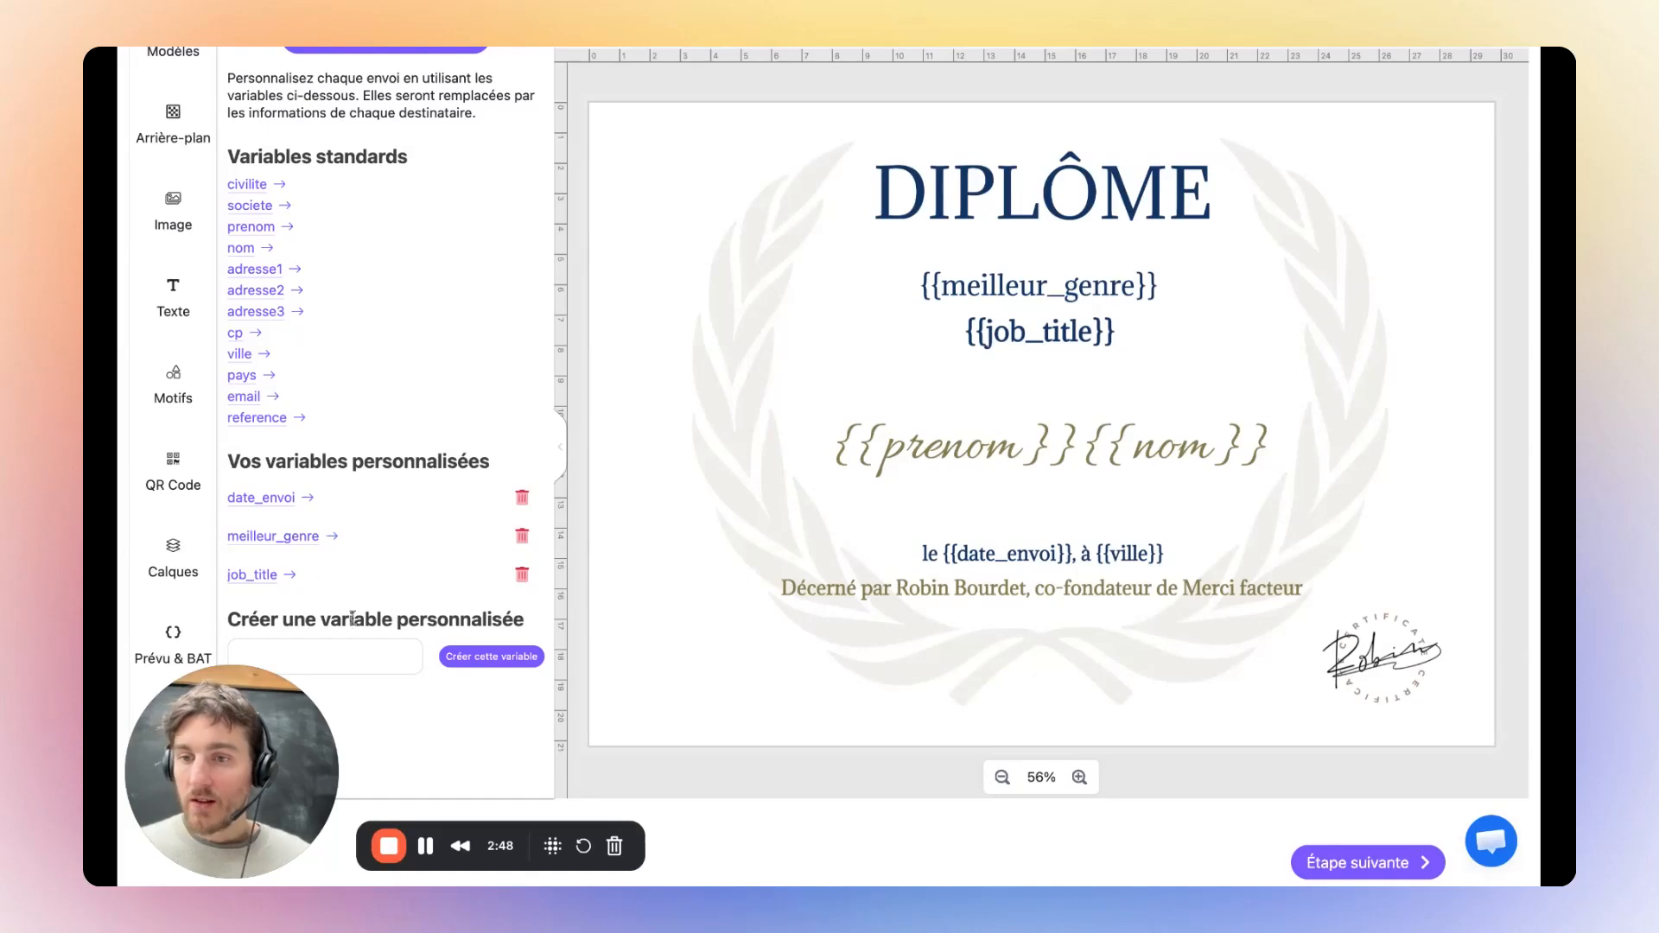
{"action": "left_click", "coordinate": [1096, 337]}
{"action": "key", "text": "BackSpace"}
{"action": "left_click", "coordinate": [1075, 290]}
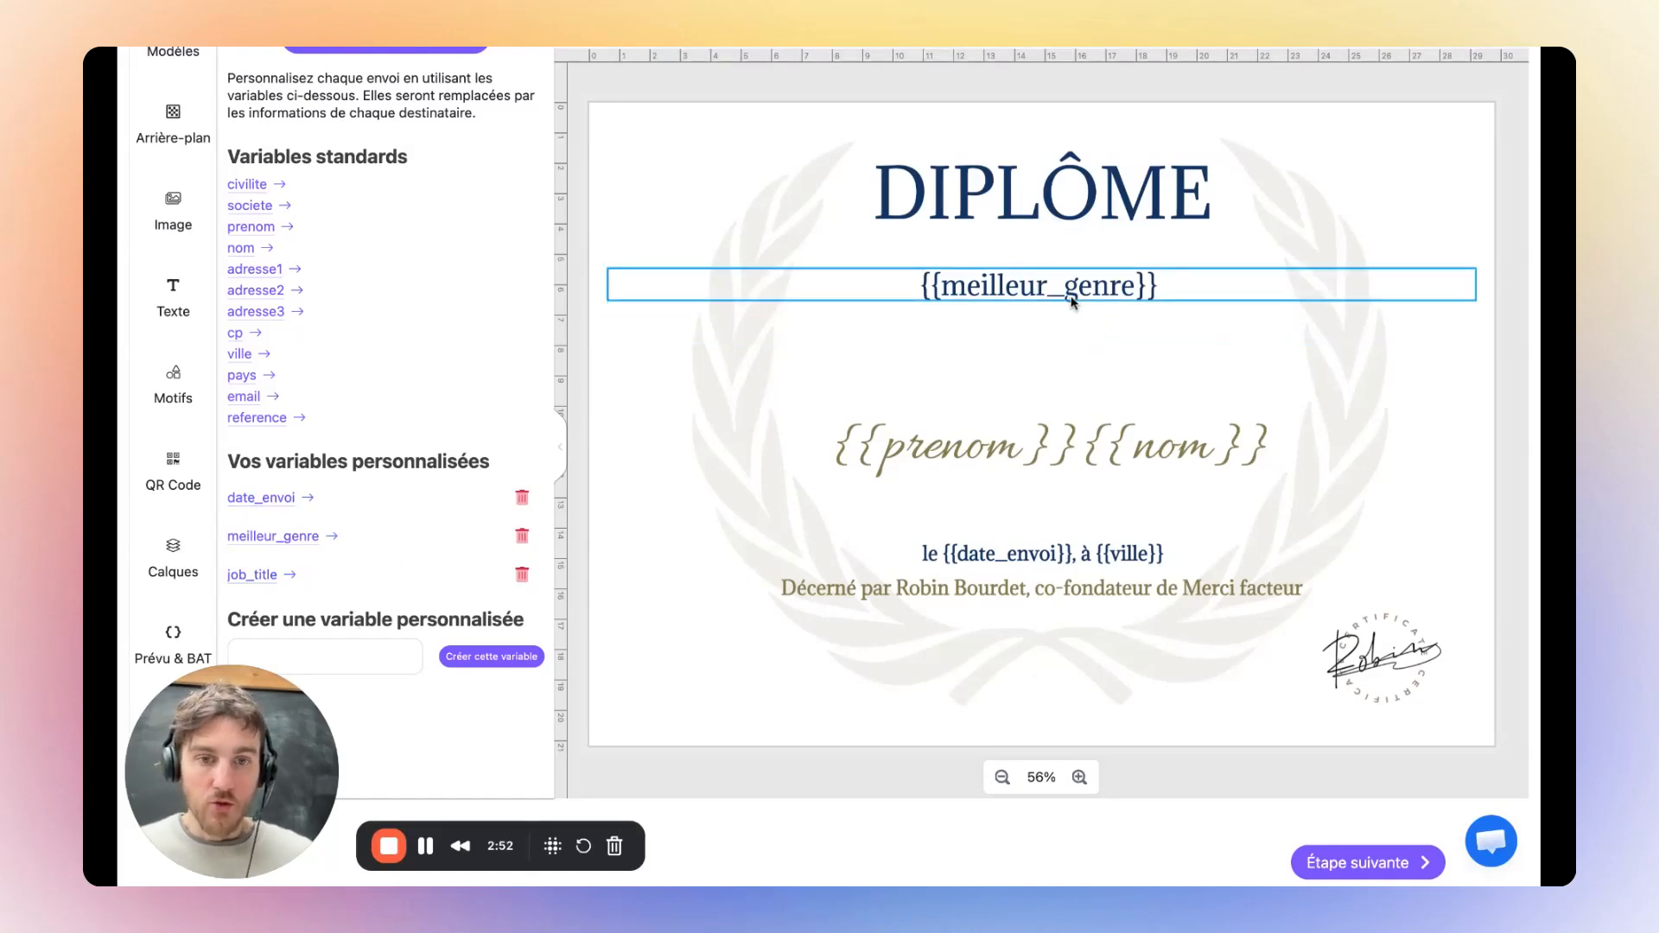
{"action": "key", "text": "BackSpace"}
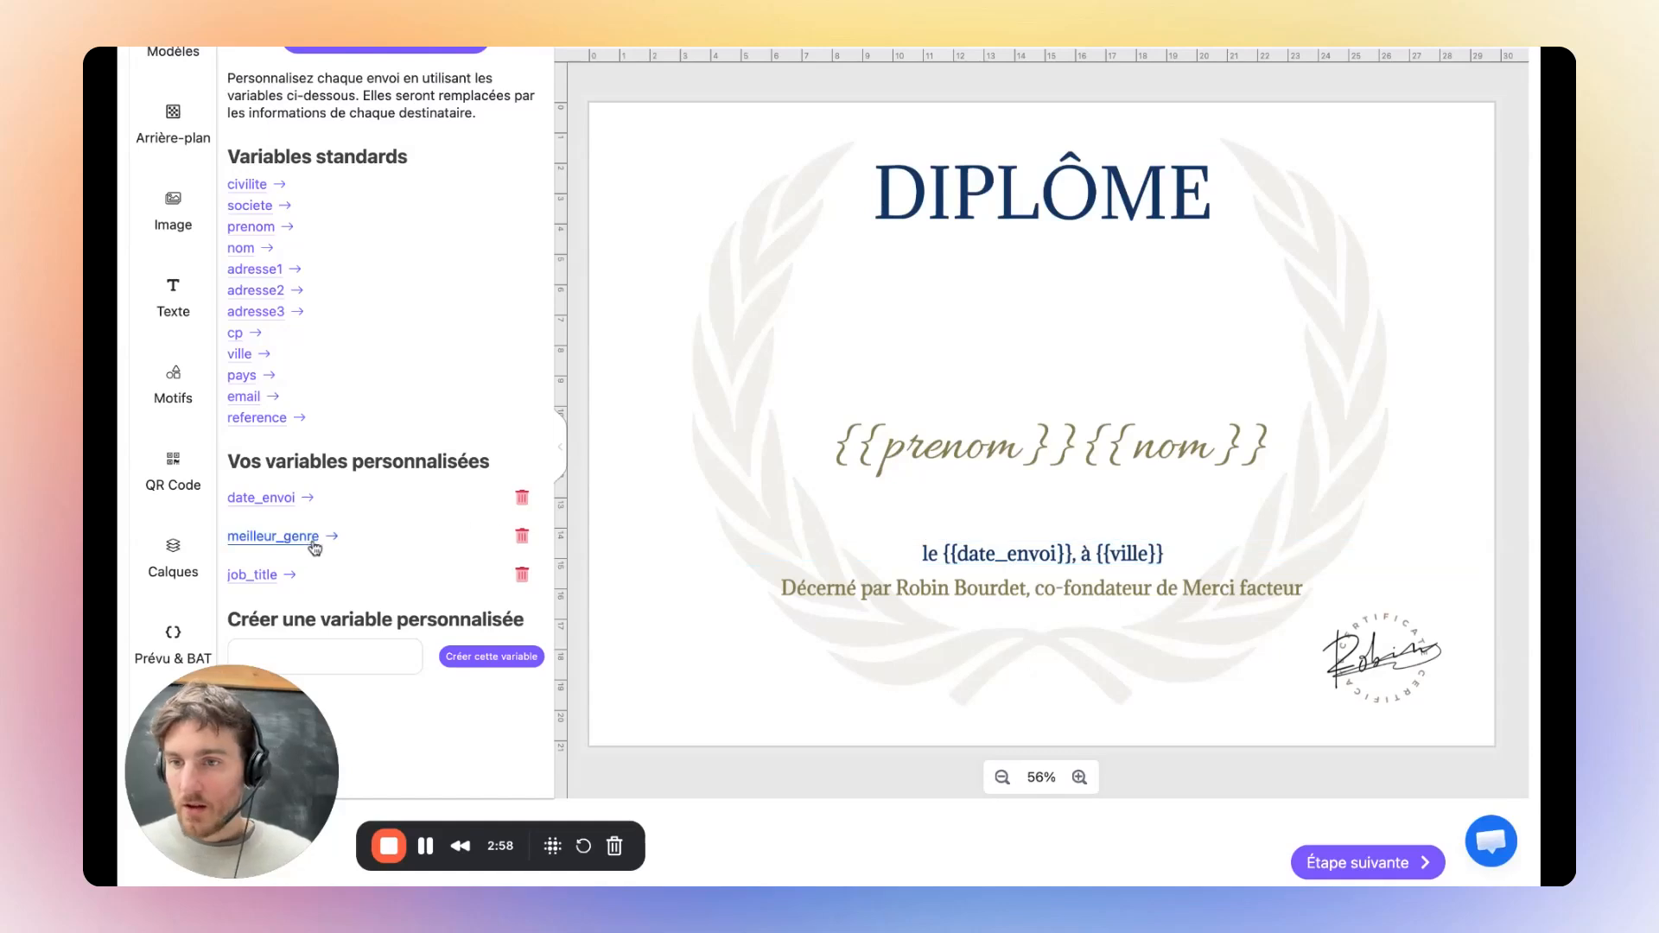
{"action": "left_click", "coordinate": [522, 537]}
{"action": "left_click", "coordinate": [522, 543]}
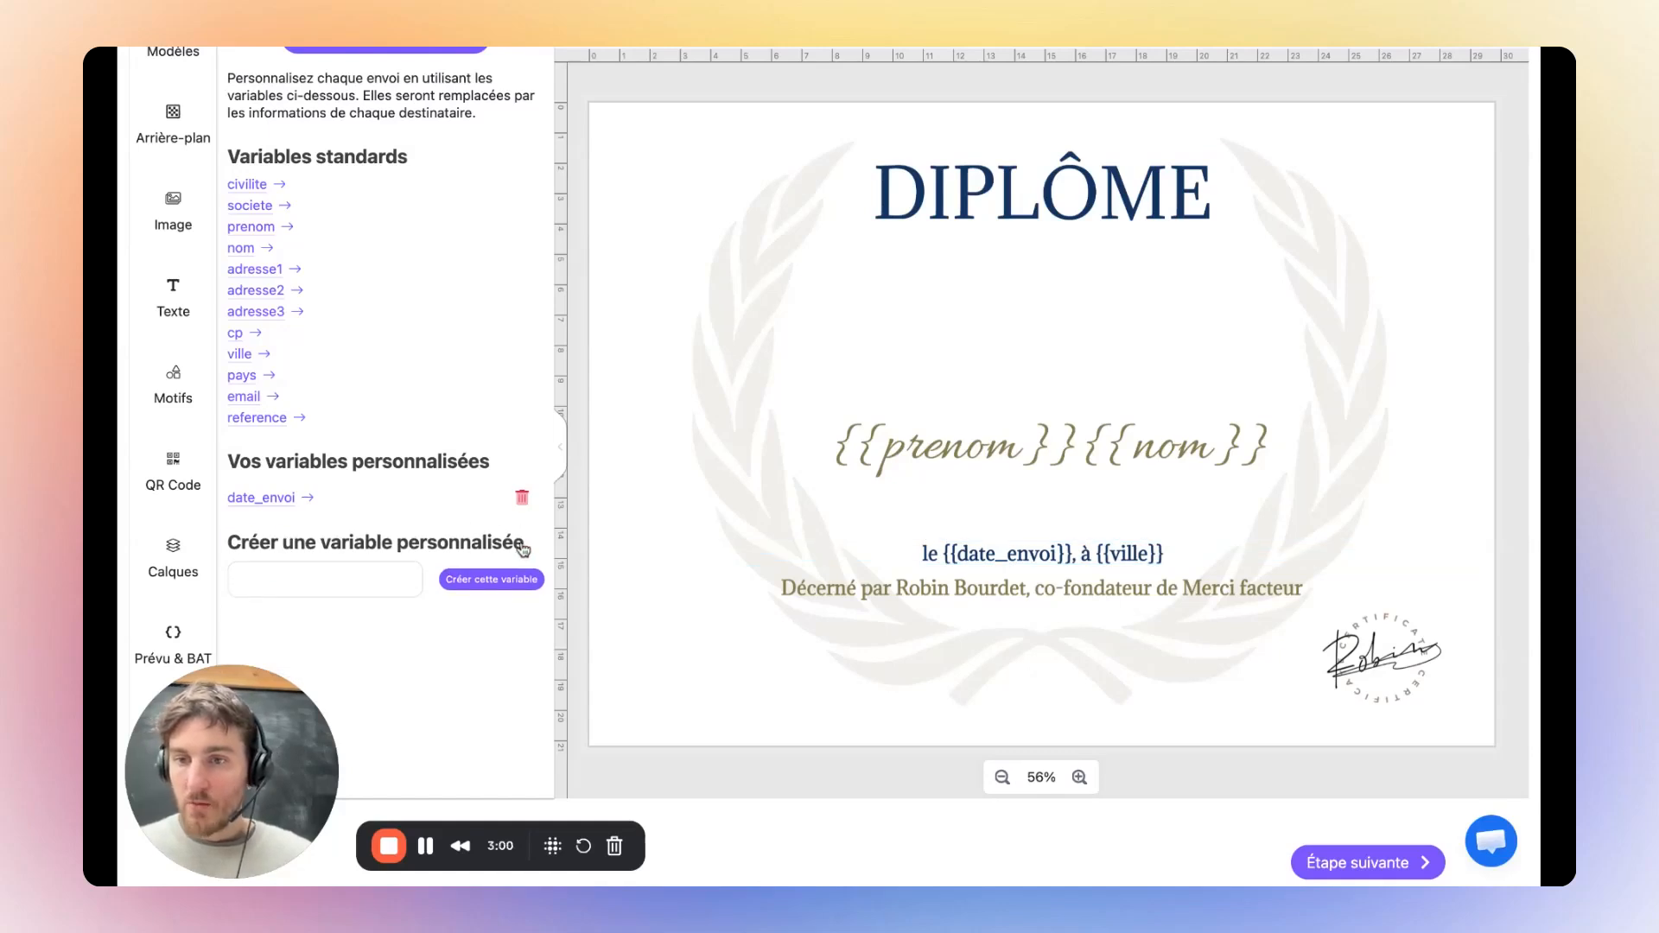
- Create a custom variable named "nom formation"
{"action": "left_click", "coordinate": [298, 584]}
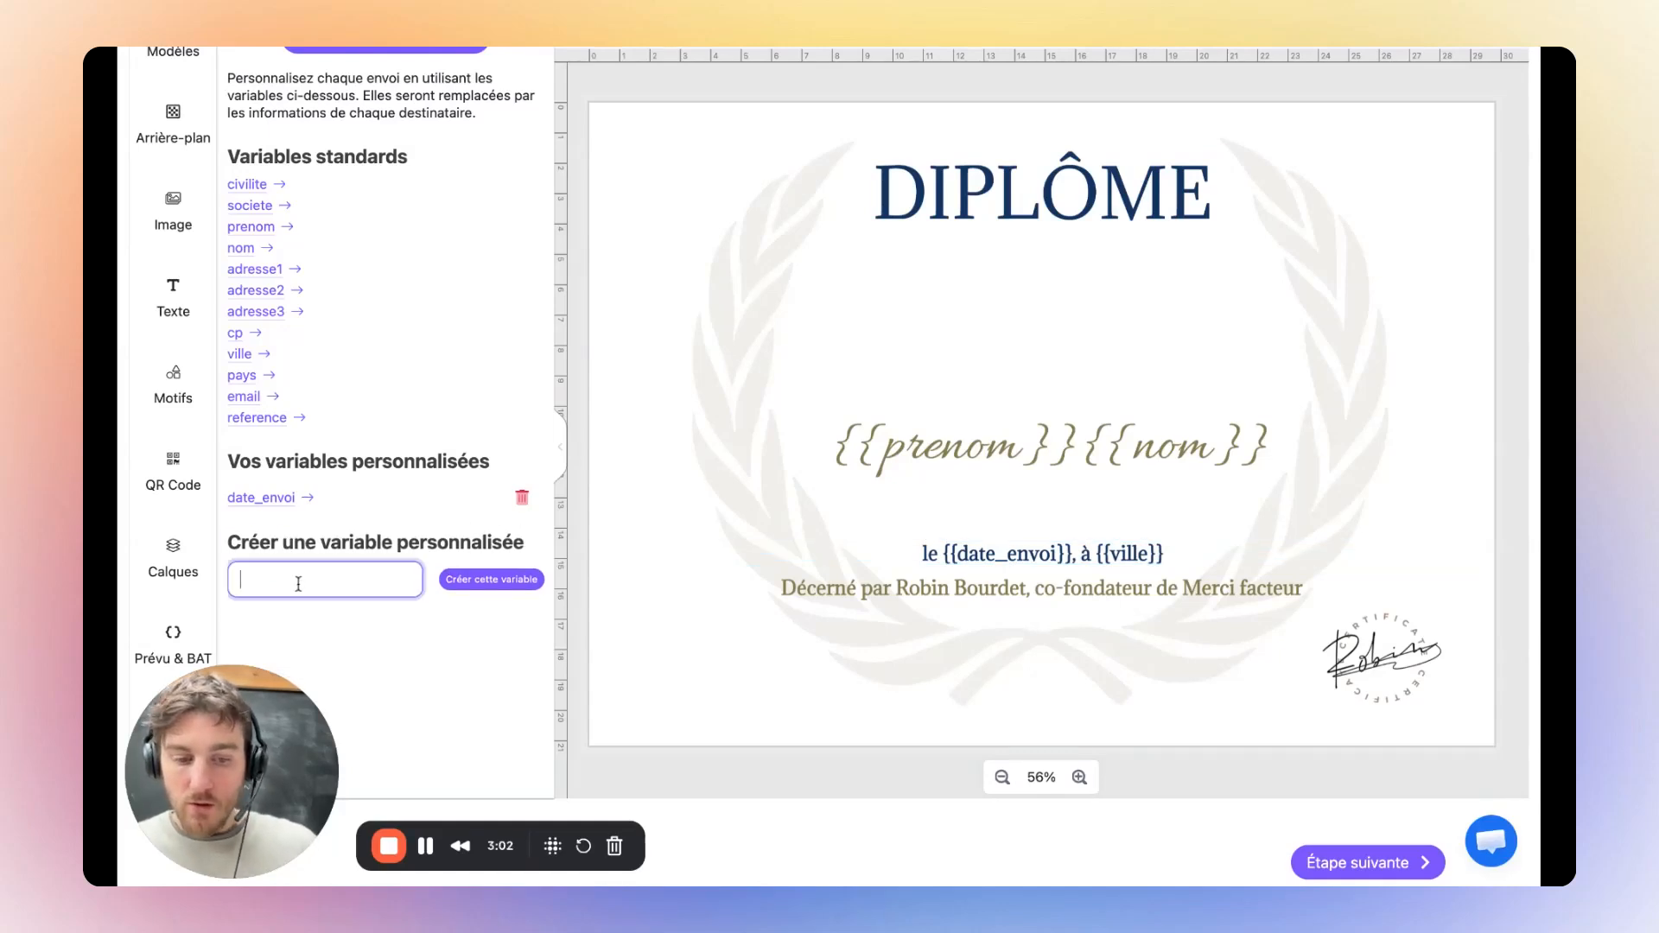
{"action": "type", "text": "nom "}
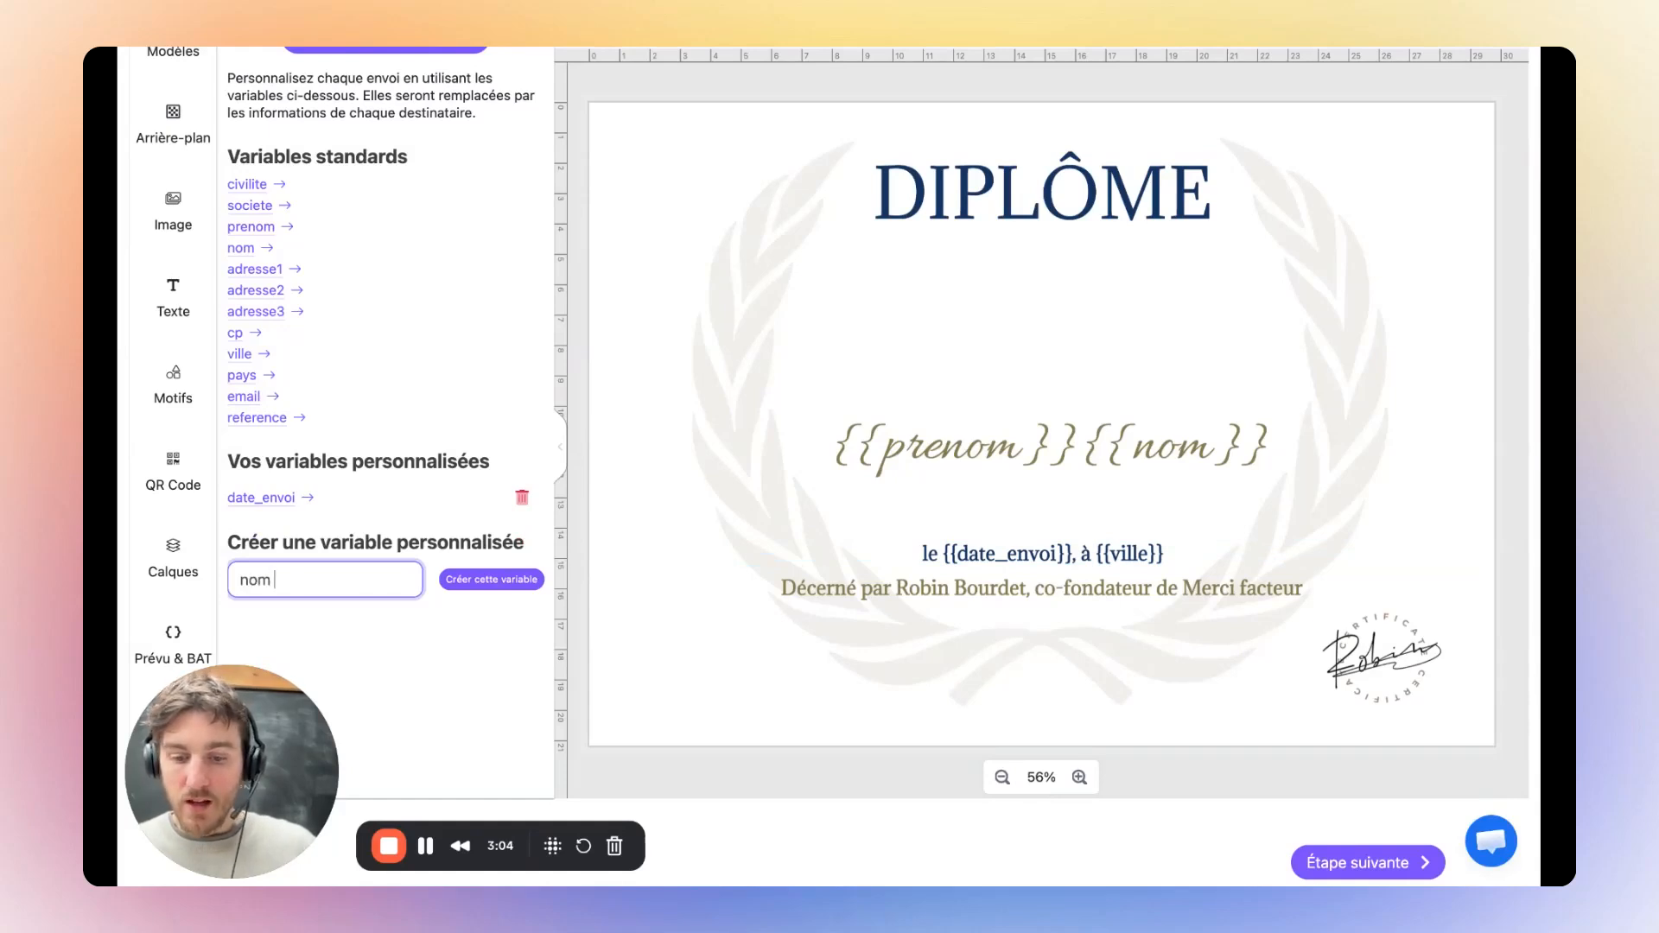
{"action": "type", "text": "formation"}
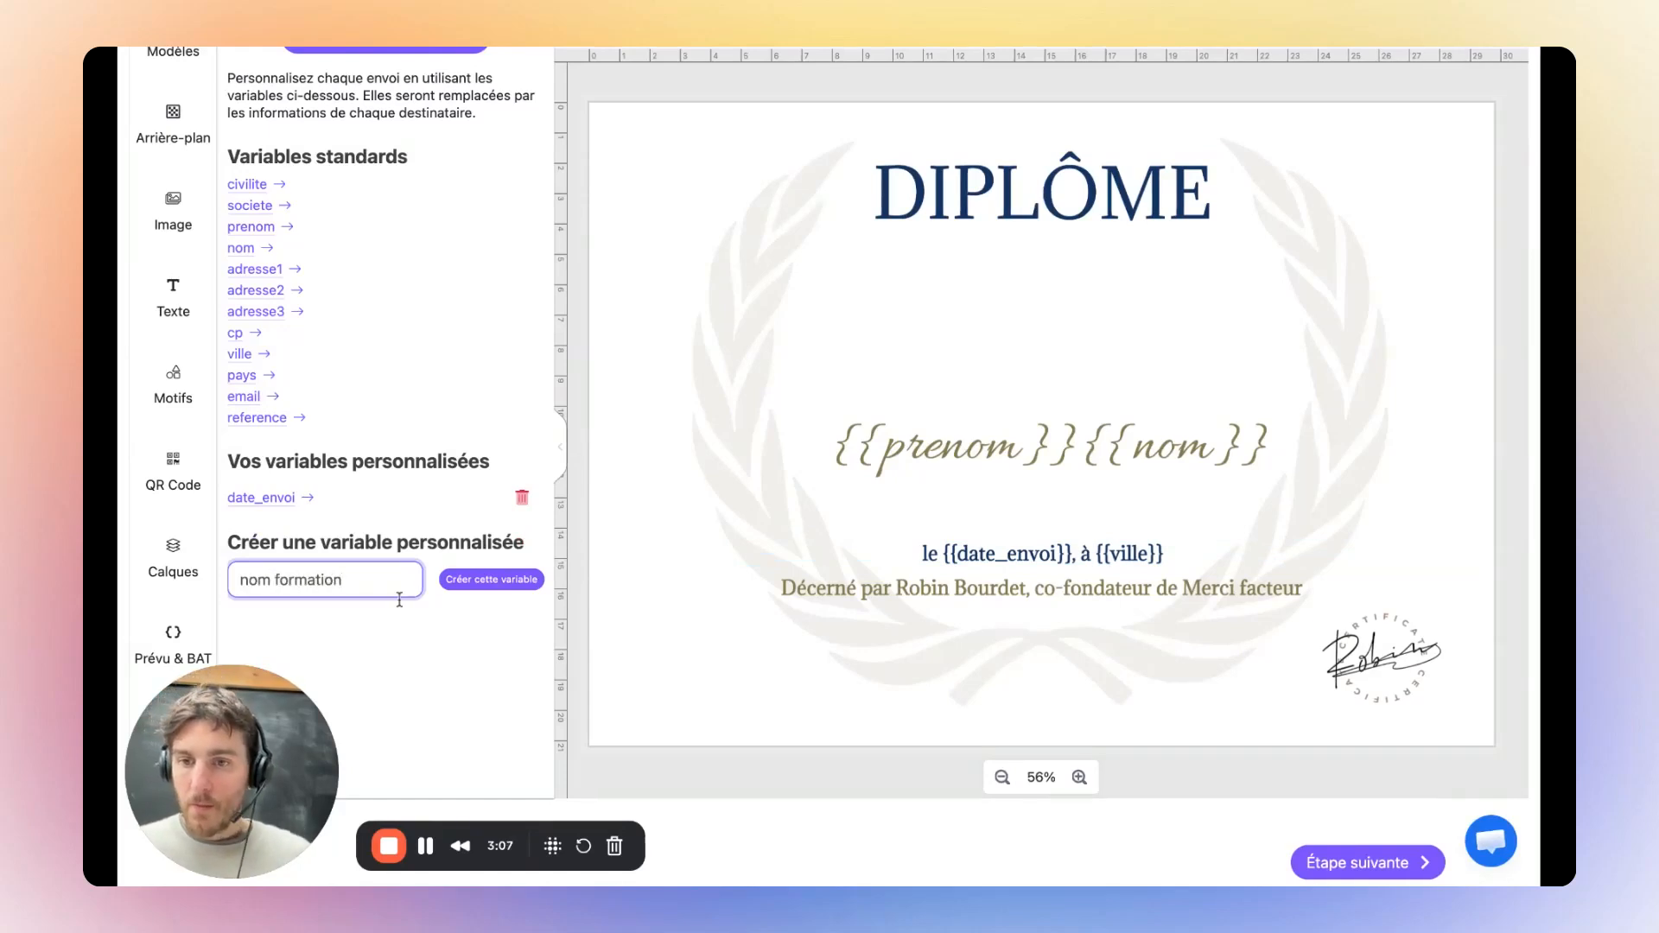
{"action": "left_click", "coordinate": [495, 580]}
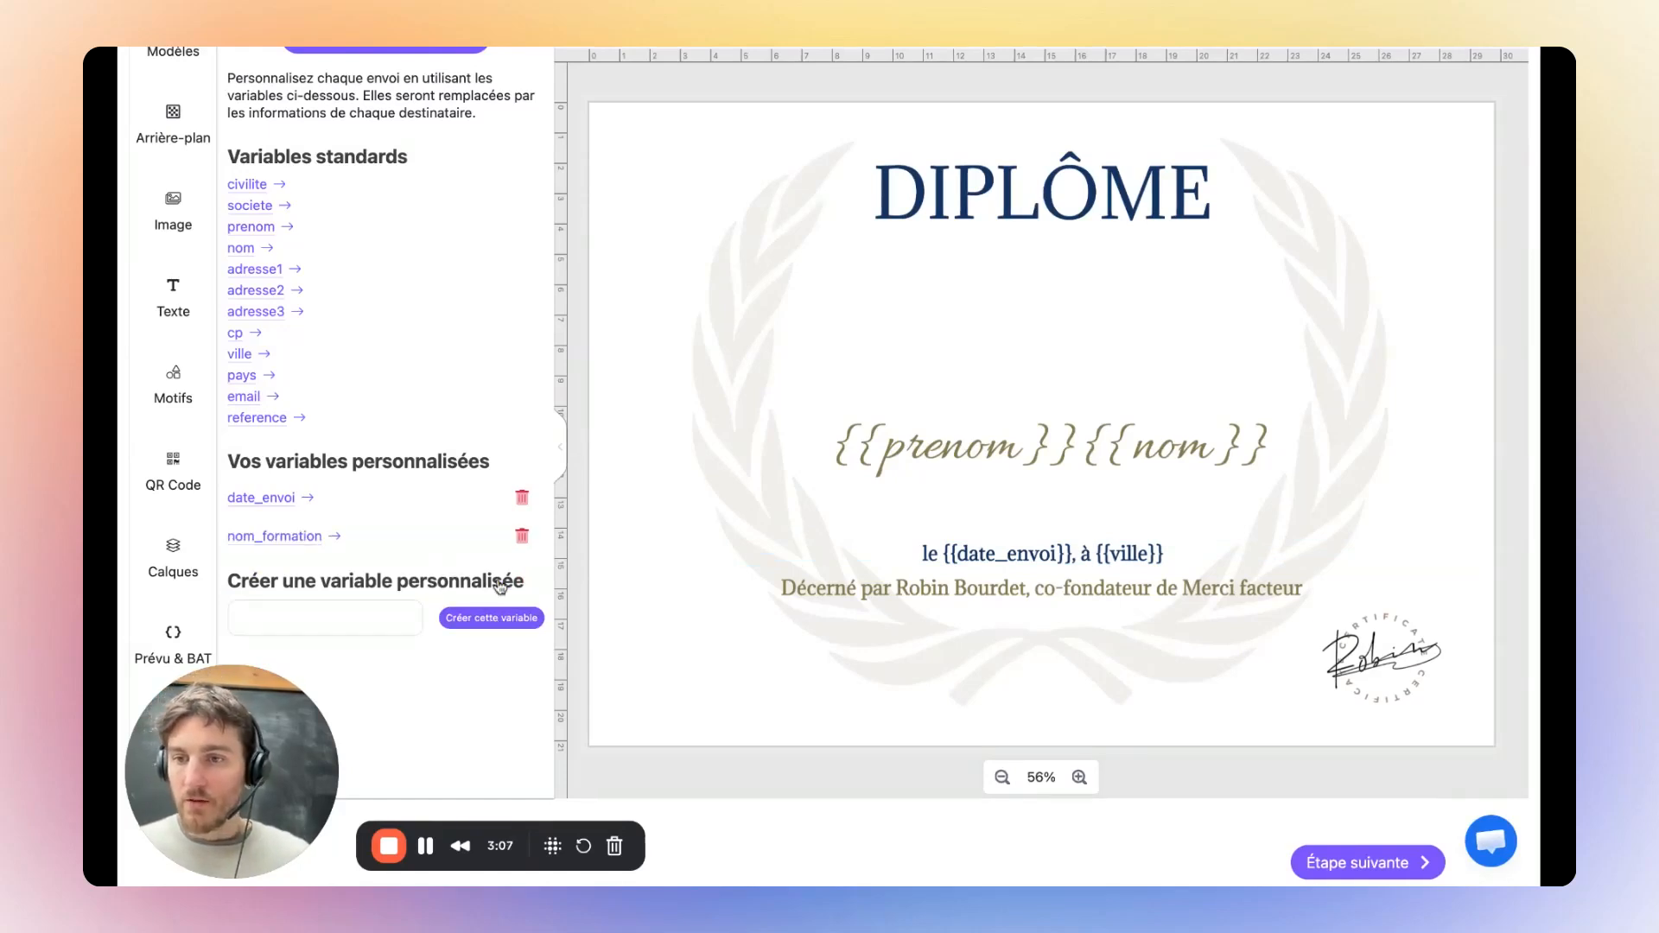
- Insert the nom_formation variable into the diploma and place it centred just below the DIPLÔME title
{"action": "left_click", "coordinate": [278, 544]}
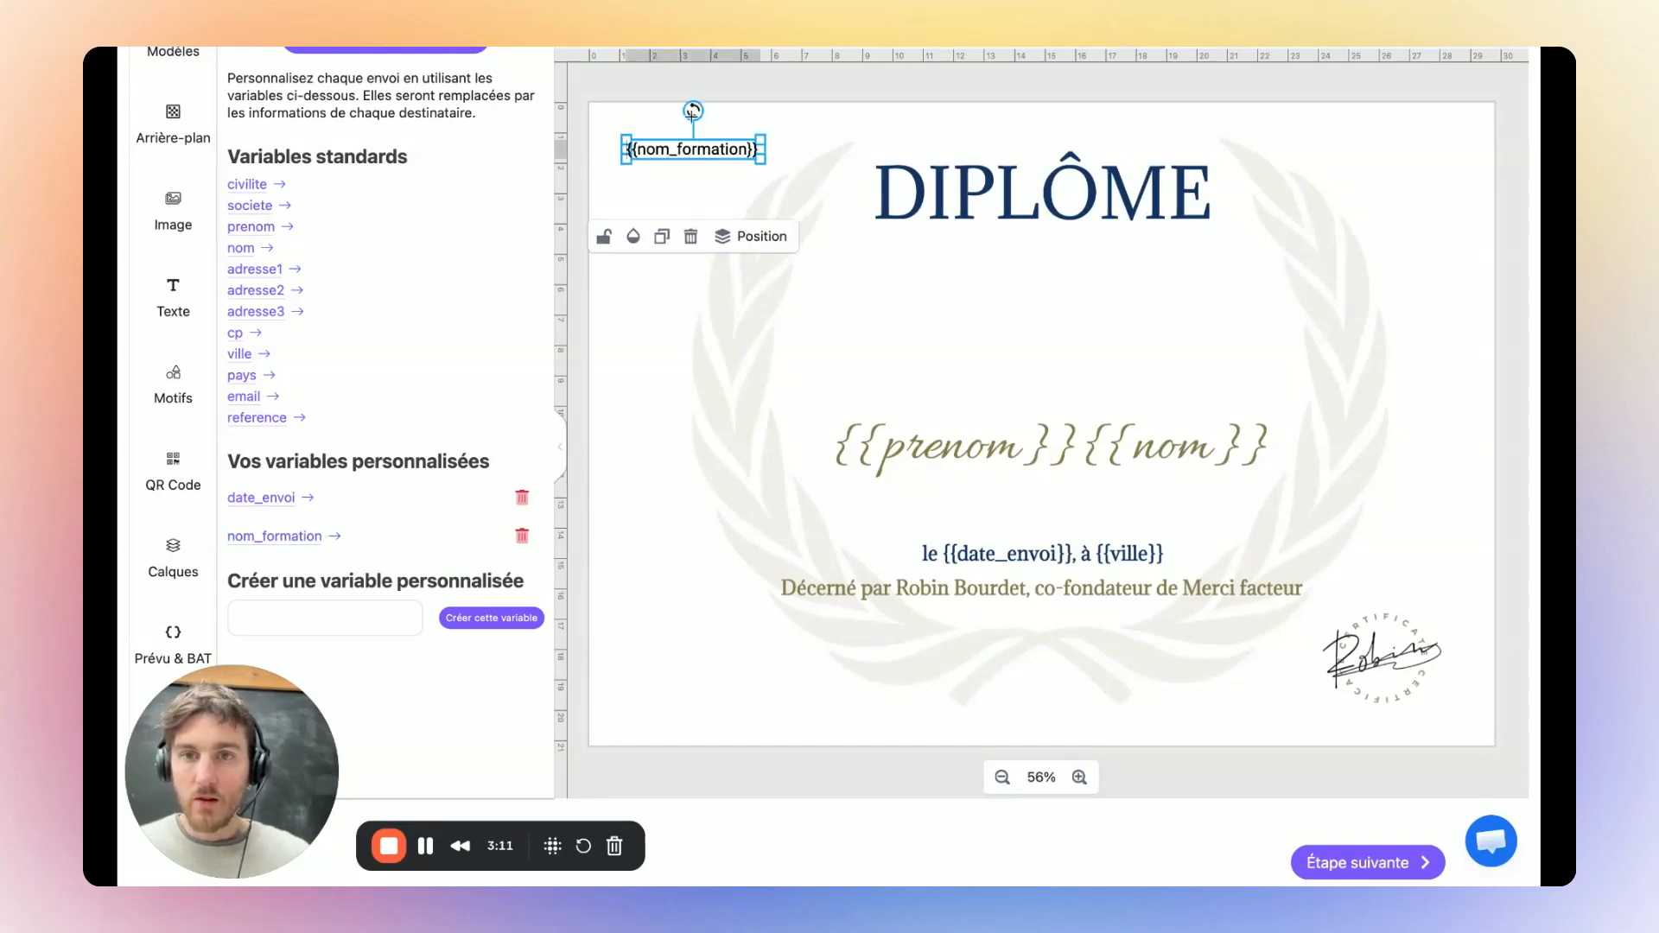
{"action": "left_click_drag", "start_coordinate": [689, 145], "coordinate": [740, 223]}
{"action": "left_click", "coordinate": [750, 216]}
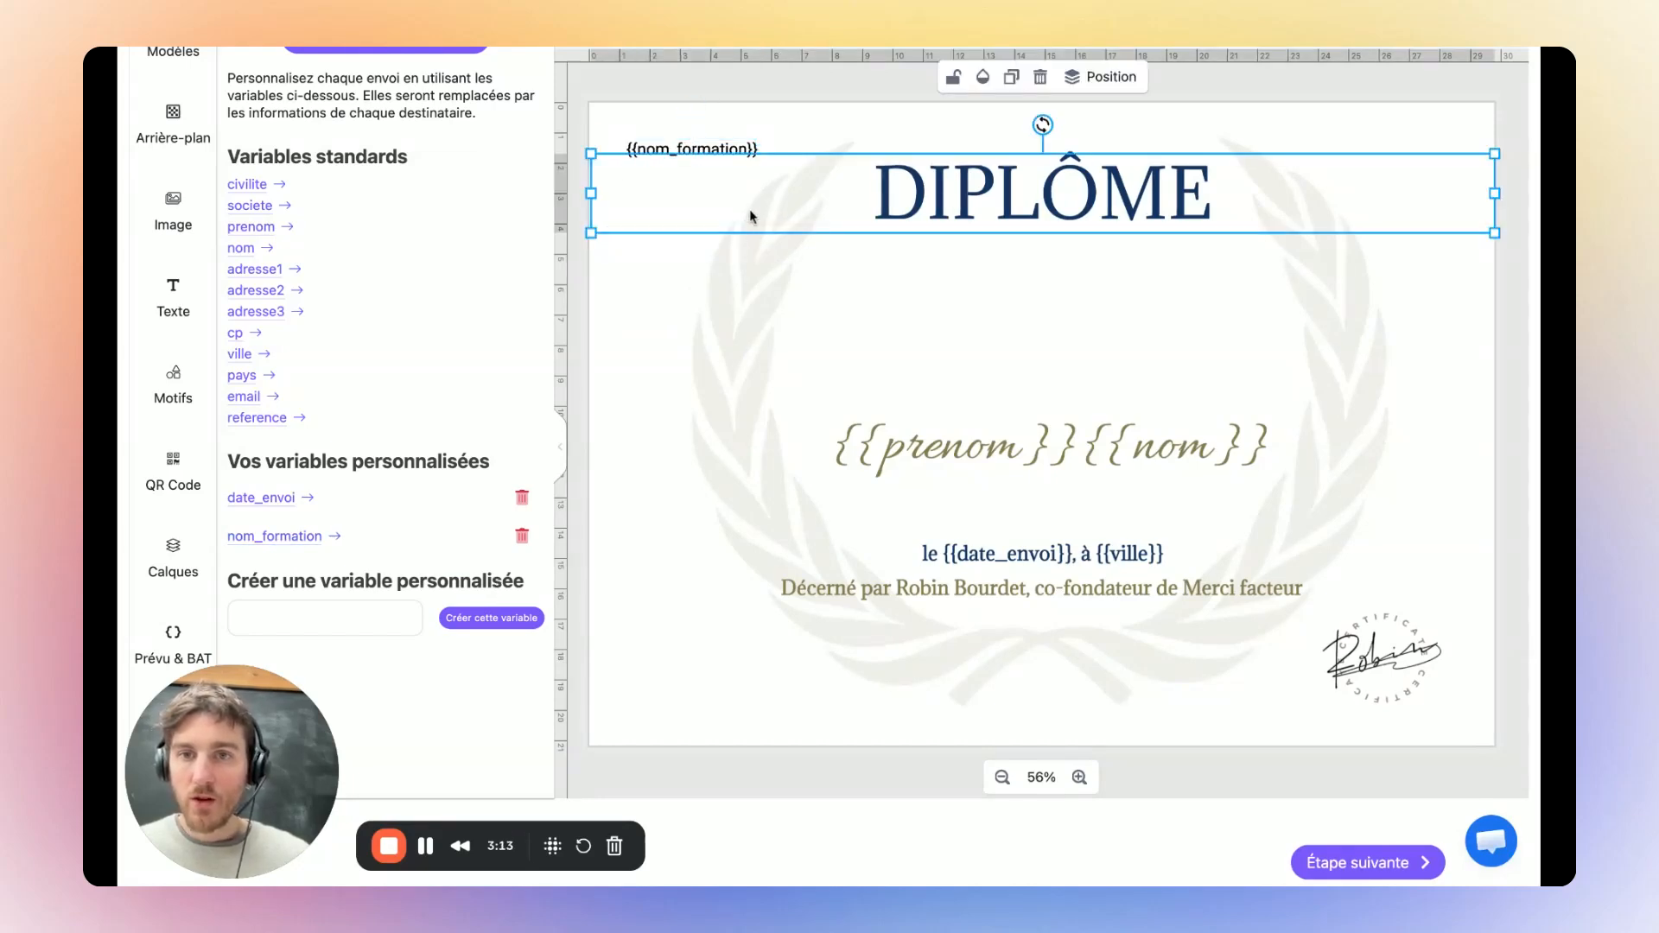
{"action": "left_click", "coordinate": [684, 250]}
{"action": "left_click_drag", "start_coordinate": [685, 152], "coordinate": [1037, 276]}
- Set the nom_formation text size to 37 and widen its box on both sides to about 19 cm
{"action": "scroll", "coordinate": [1031, 286], "scroll_direction": "up", "scroll_amount": 2}
{"action": "scroll", "coordinate": [1031, 286], "scroll_direction": "up", "scroll_amount": 2}
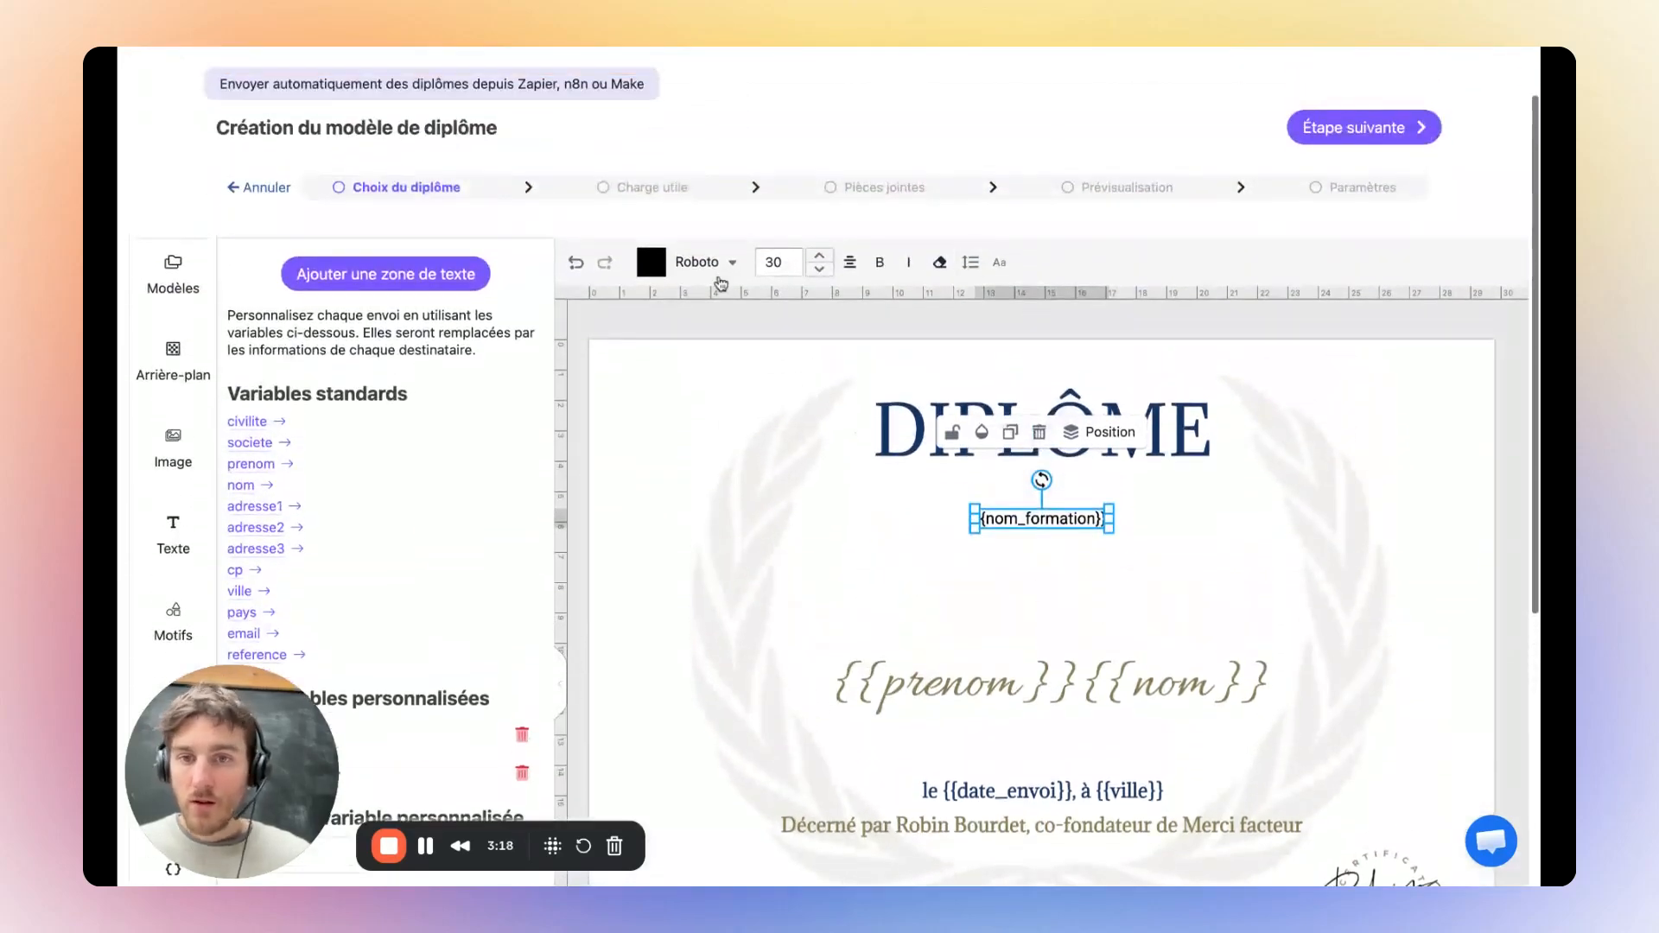
{"action": "left_click", "coordinate": [821, 255]}
{"action": "left_click", "coordinate": [821, 256]}
{"action": "left_click", "coordinate": [821, 256]}
{"action": "left_click", "coordinate": [820, 256]}
{"action": "left_click", "coordinate": [819, 256]}
{"action": "left_click", "coordinate": [819, 256]}
{"action": "left_click", "coordinate": [819, 255]}
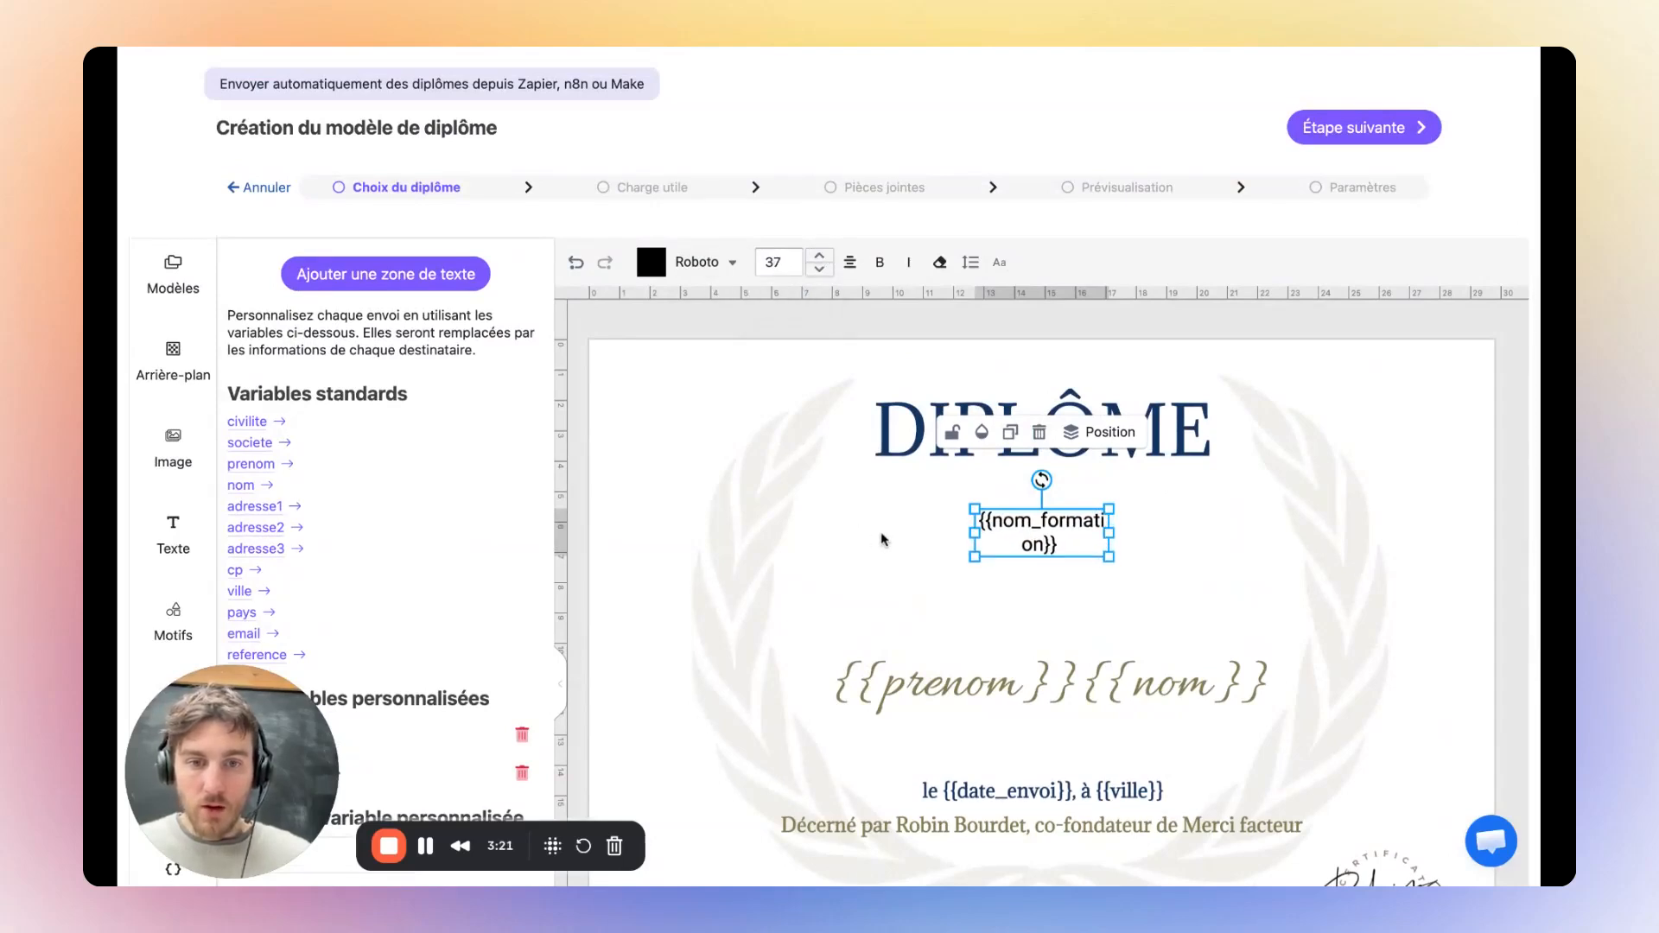
{"action": "left_click_drag", "start_coordinate": [975, 533], "coordinate": [755, 521]}
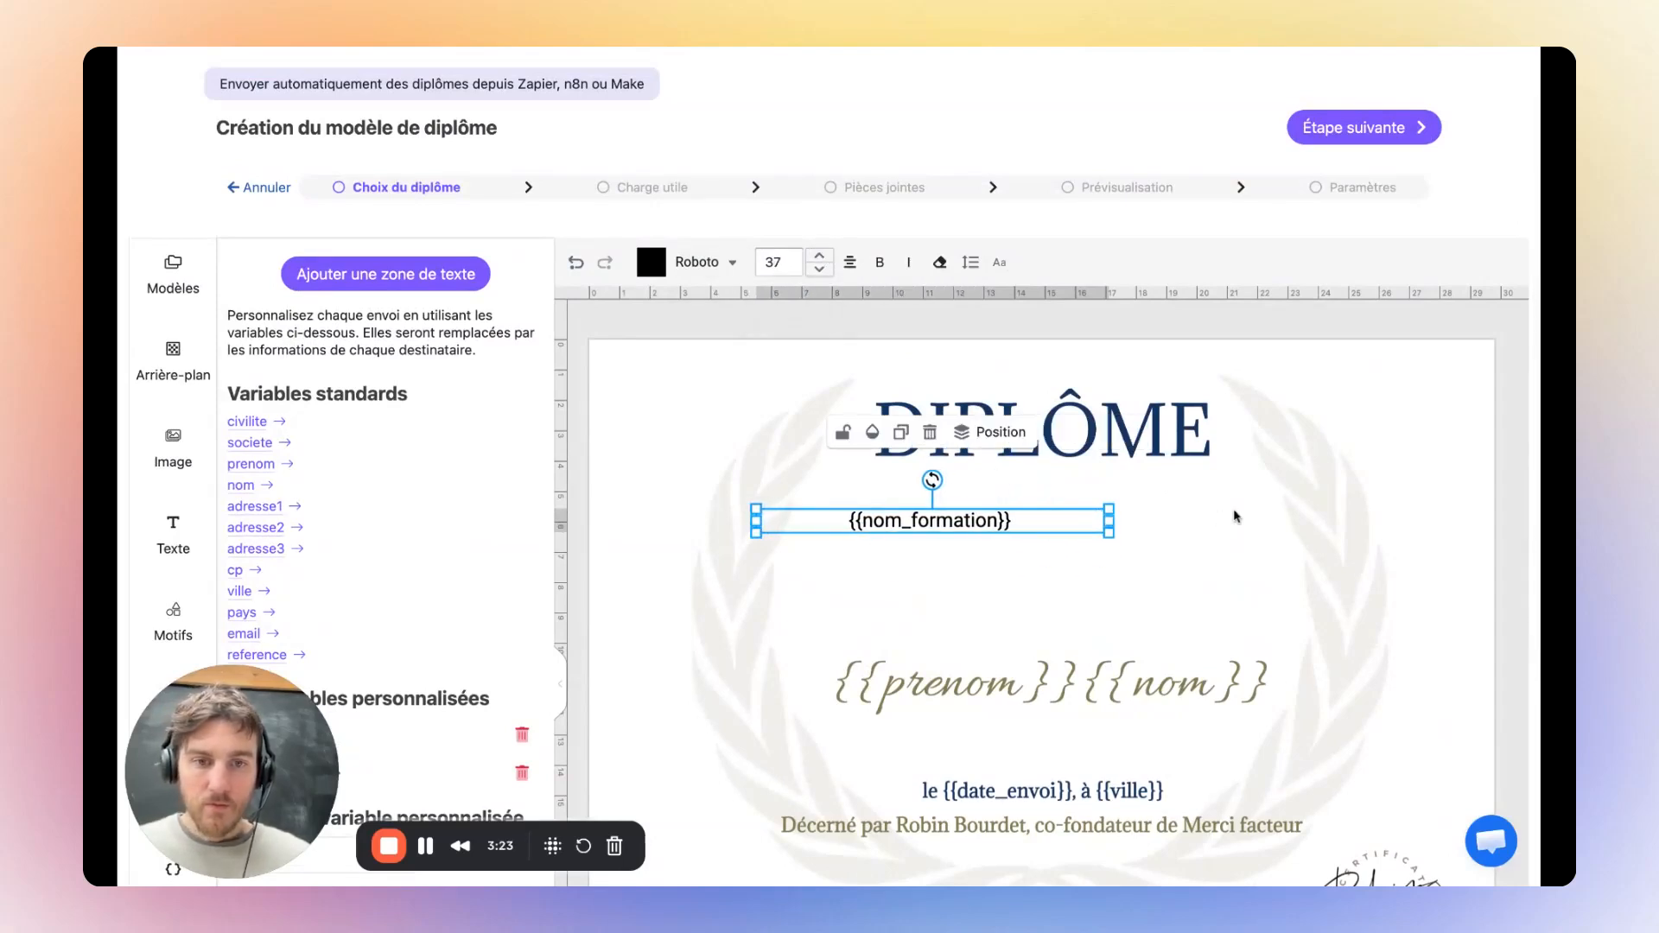
{"action": "left_click_drag", "start_coordinate": [1111, 521], "coordinate": [1340, 520]}
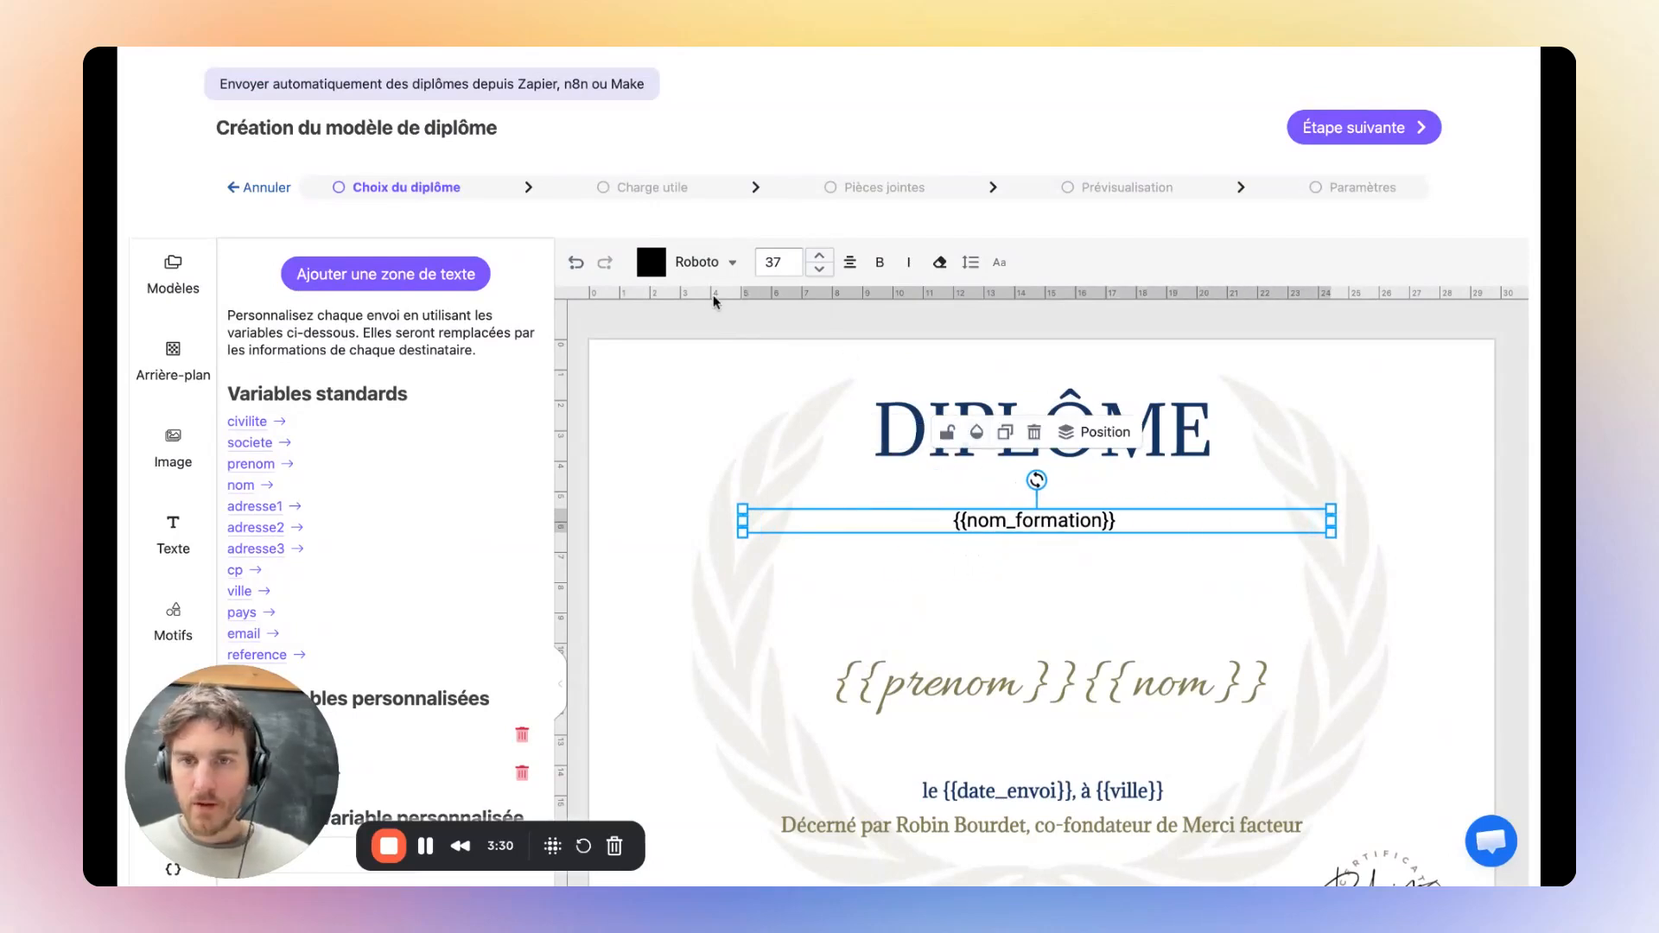
- Set the nom_formation text size to 49 and widen its box slightly on both sides to about 20 cm
{"action": "left_click", "coordinate": [820, 256]}
{"action": "left_click", "coordinate": [819, 256]}
{"action": "double_click", "coordinate": [819, 256]}
{"action": "double_click", "coordinate": [819, 255]}
{"action": "double_click", "coordinate": [819, 256]}
{"action": "double_click", "coordinate": [820, 256]}
{"action": "left_click", "coordinate": [819, 256]}
{"action": "left_click", "coordinate": [819, 256]}
{"action": "left_click_drag", "start_coordinate": [742, 525], "coordinate": [732, 525]}
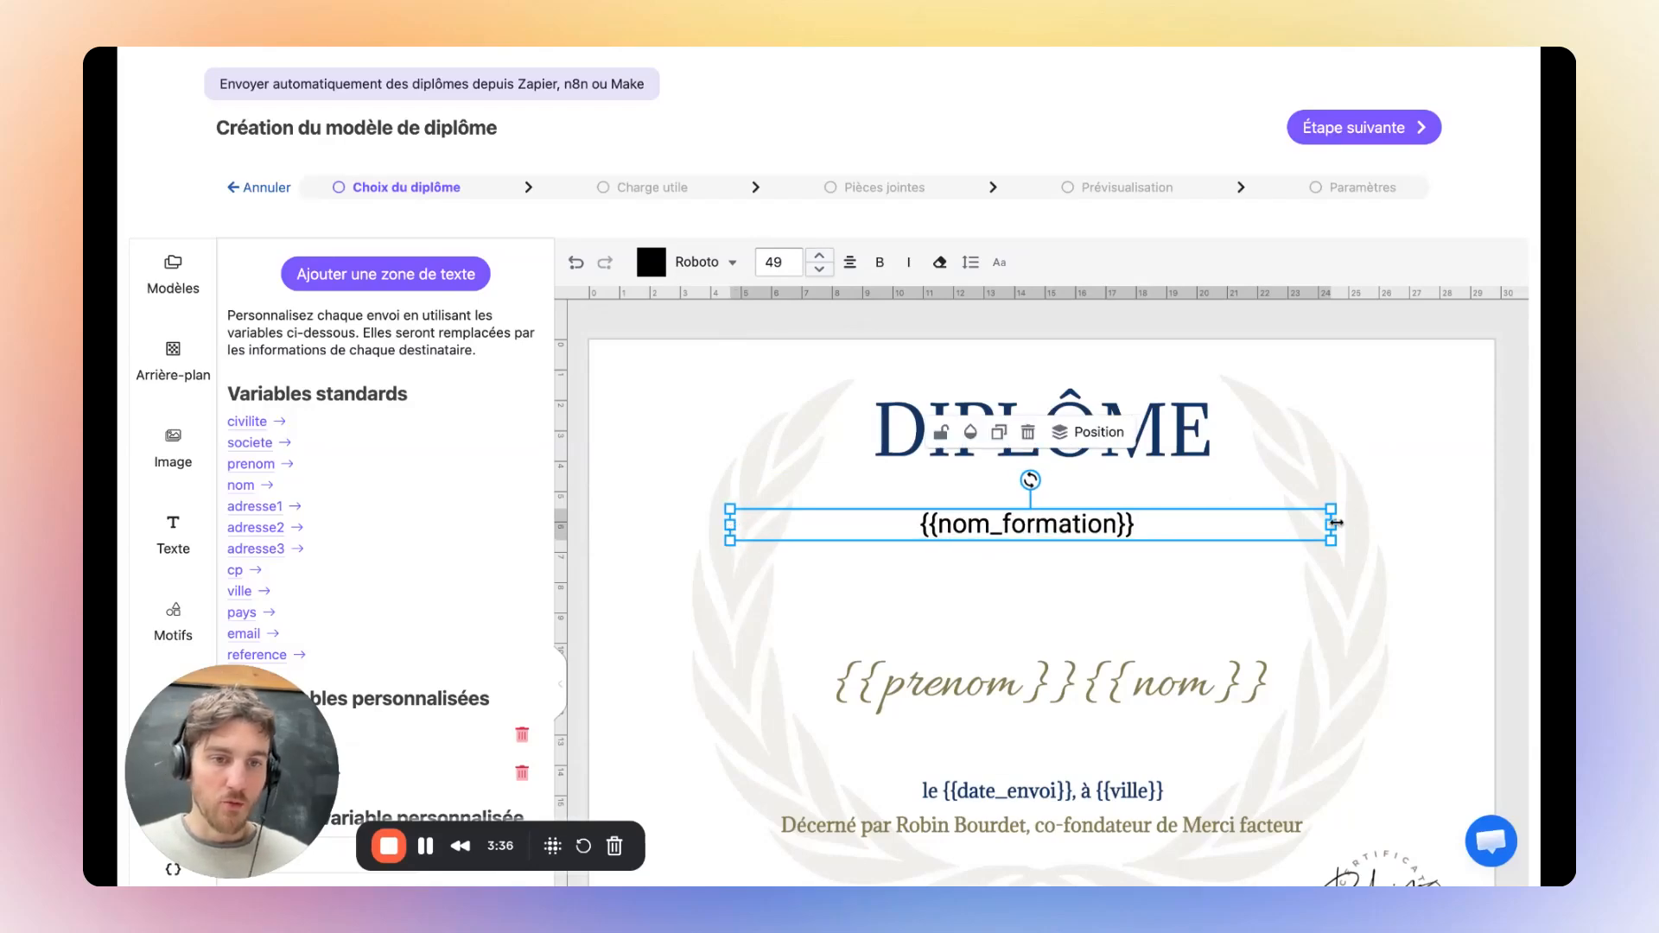
{"action": "left_click_drag", "start_coordinate": [1332, 524], "coordinate": [1343, 526]}
- Deselect the text field and continue with this diploma design to the Charge utile stage
{"action": "scroll", "coordinate": [1300, 582], "scroll_direction": "down", "scroll_amount": 5}
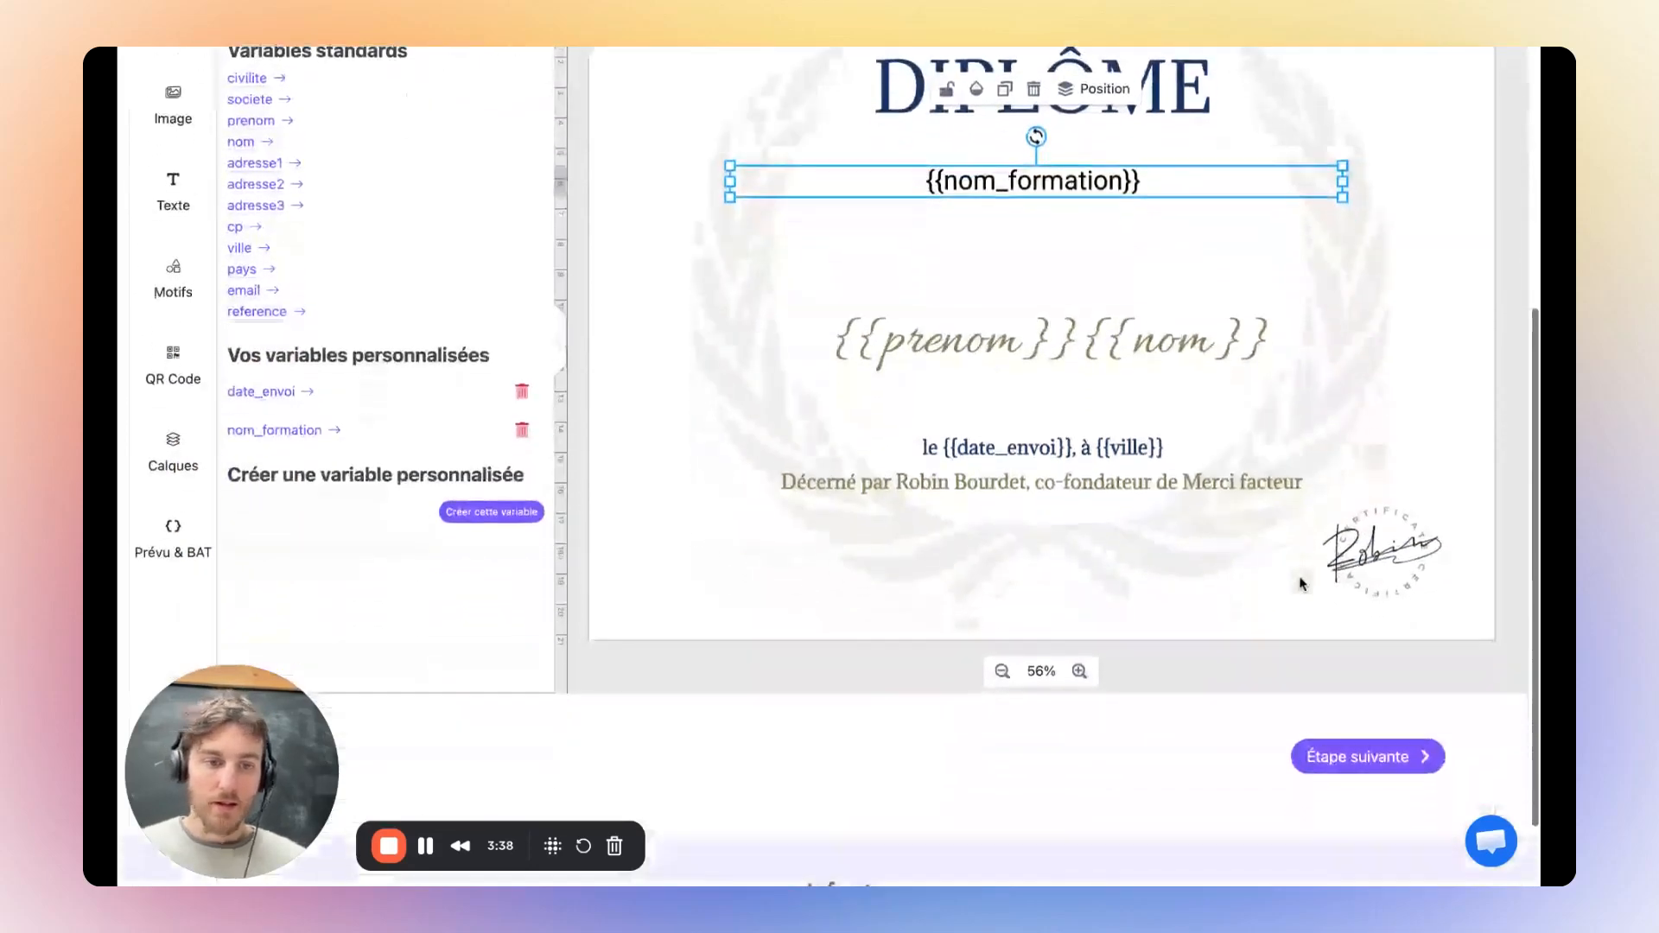
{"action": "scroll", "coordinate": [1230, 463], "scroll_direction": "up", "scroll_amount": 5}
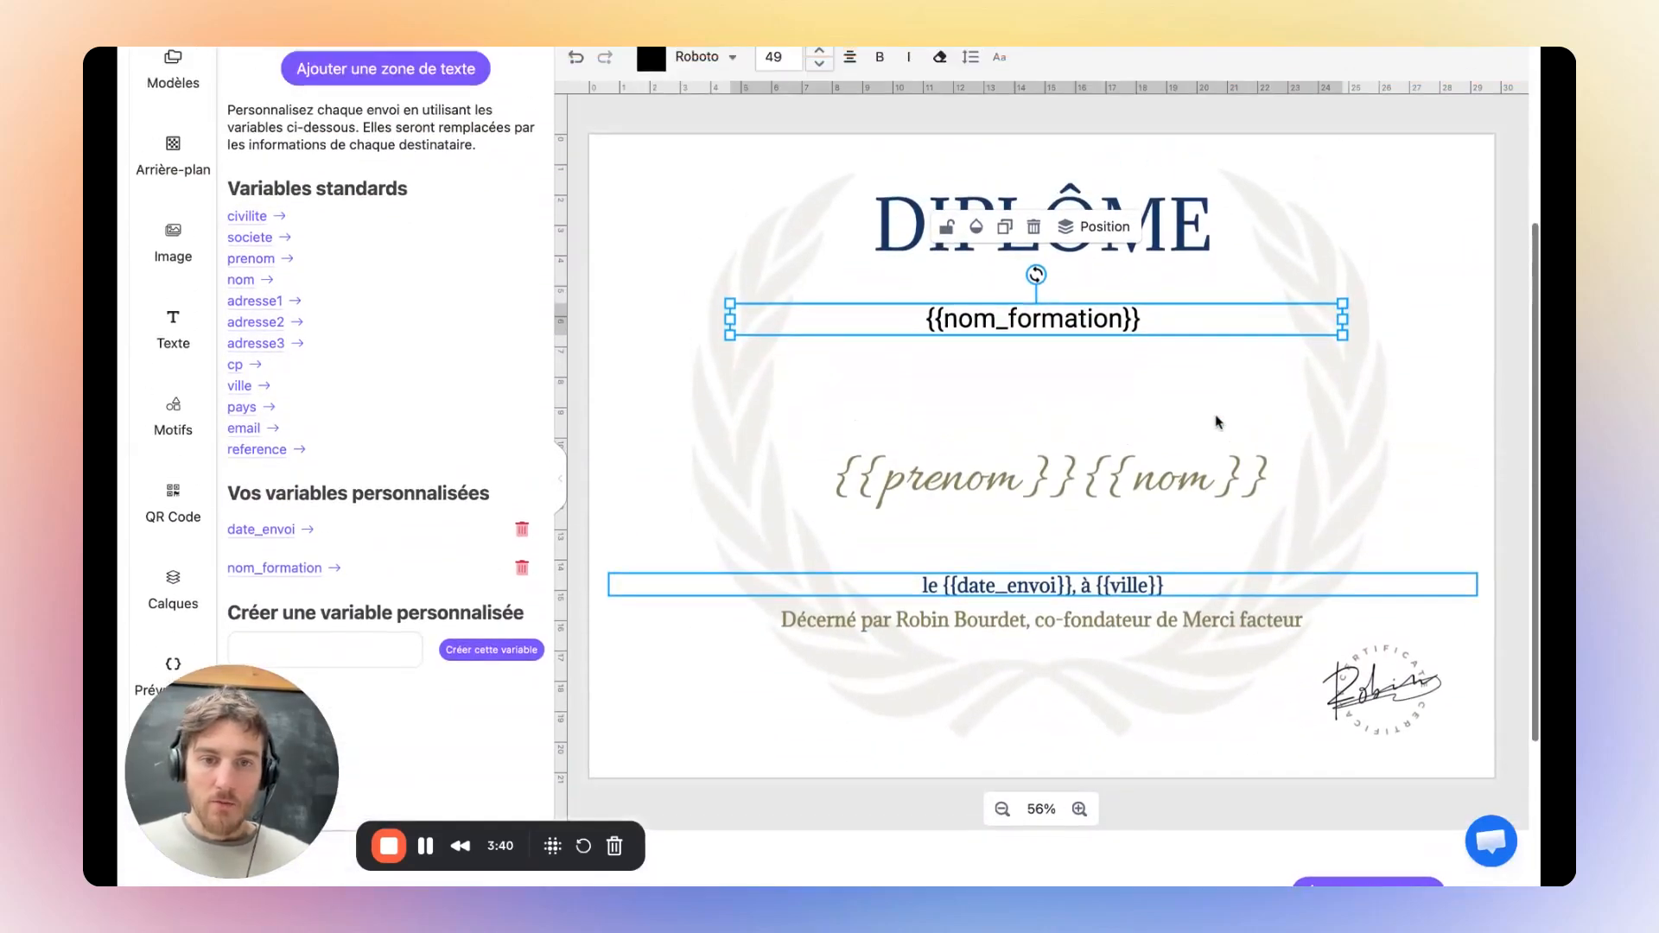
{"action": "left_click", "coordinate": [1234, 643]}
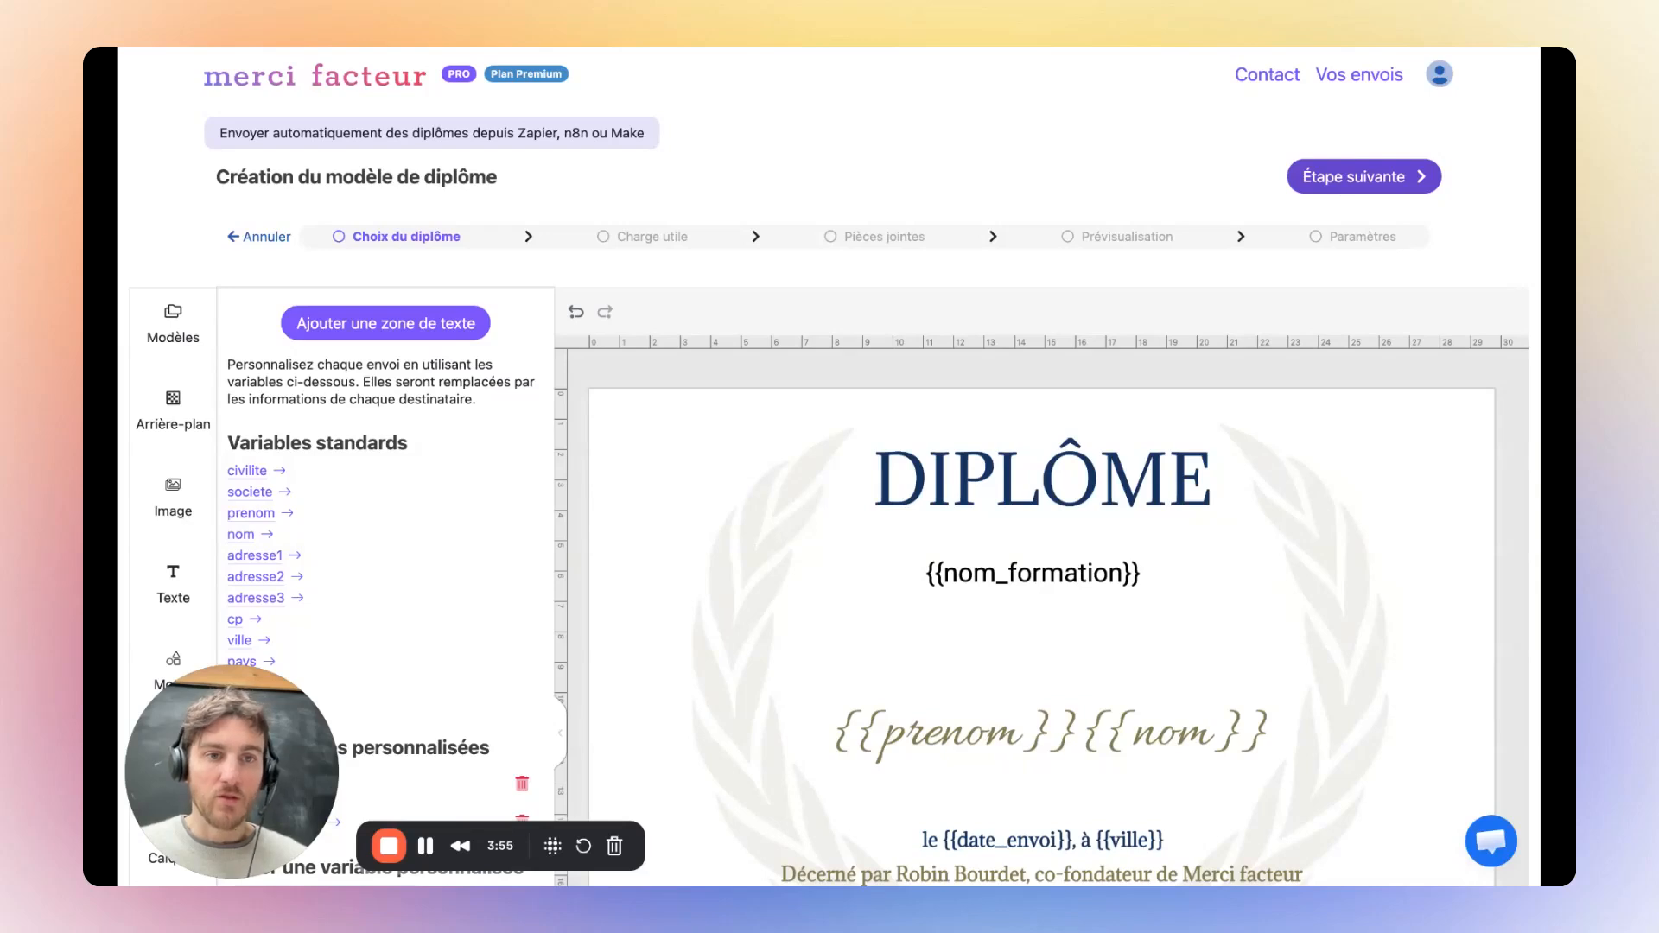
{"action": "left_click", "coordinate": [1364, 176]}
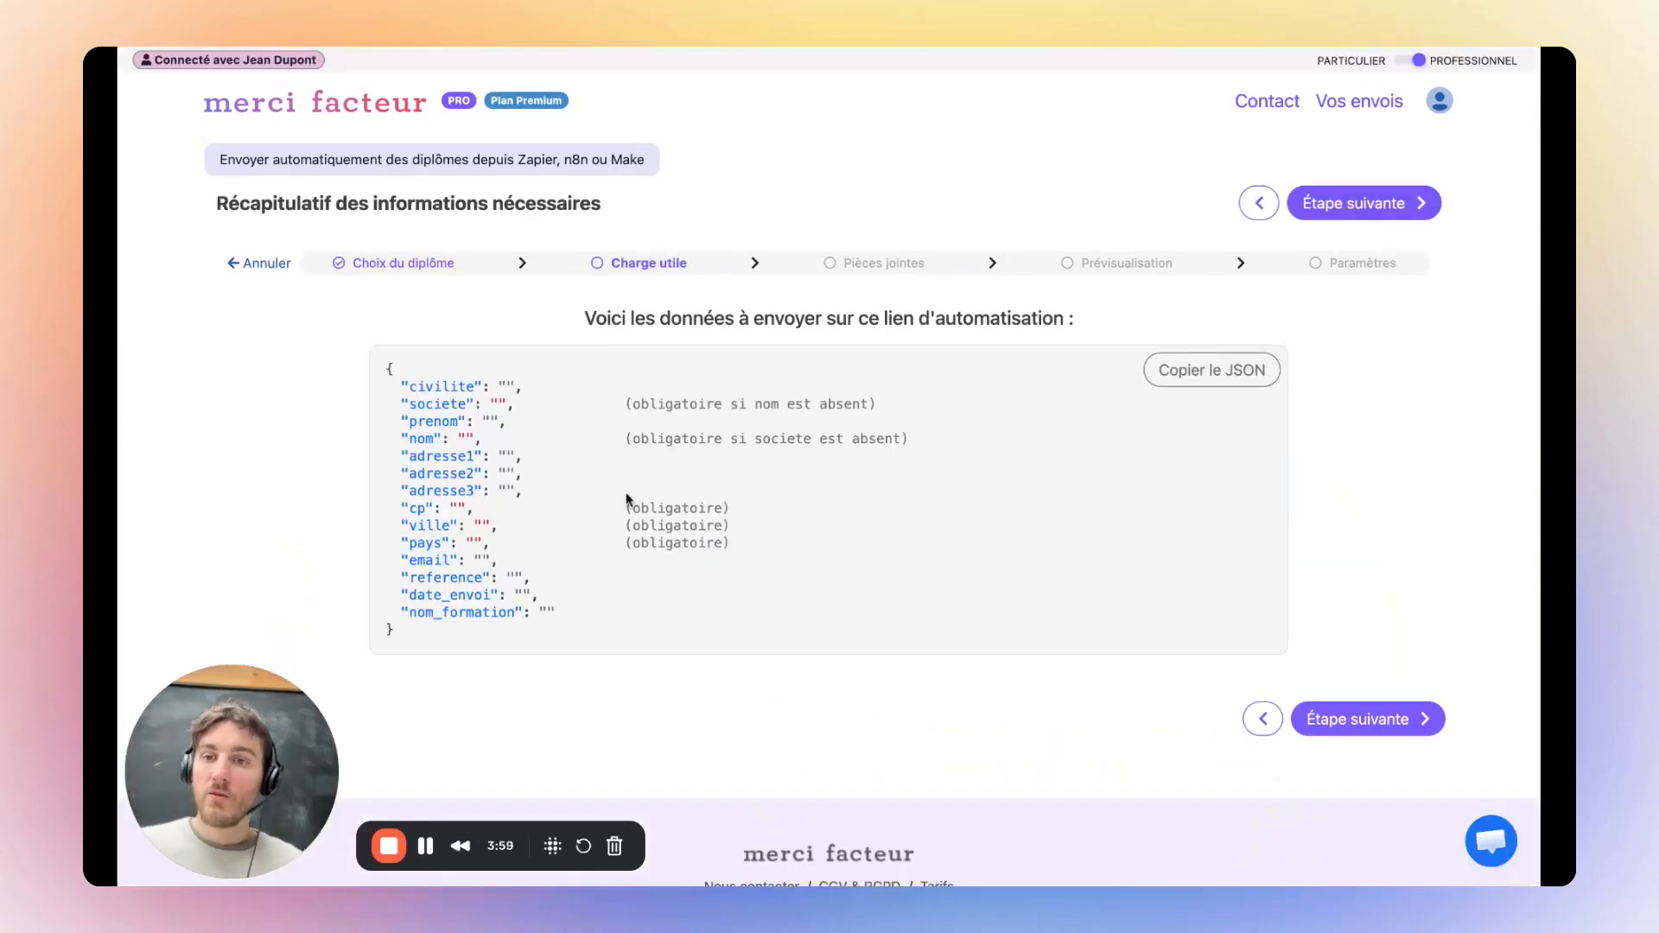
- Examine the JSON payload fields required by the automation link, especially date_envoi and the custom nom_formation variable
{"action": "left_click_drag", "start_coordinate": [386, 369], "coordinate": [437, 651]}
{"action": "left_click", "coordinate": [563, 581]}
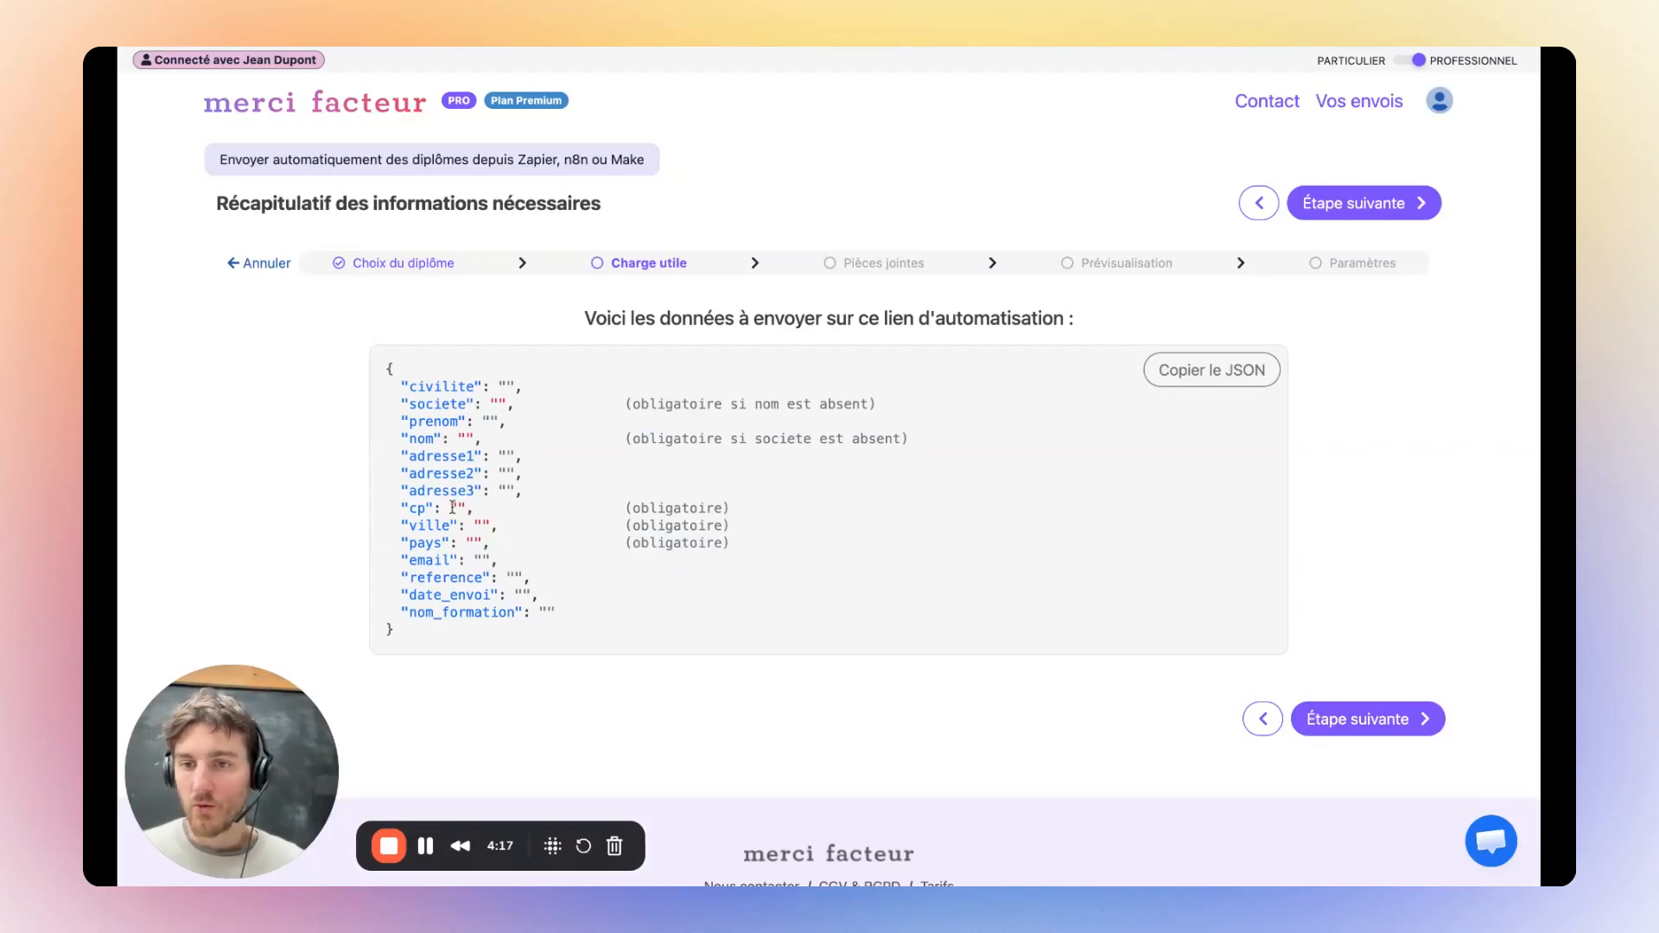
{"action": "double_click", "coordinate": [437, 595]}
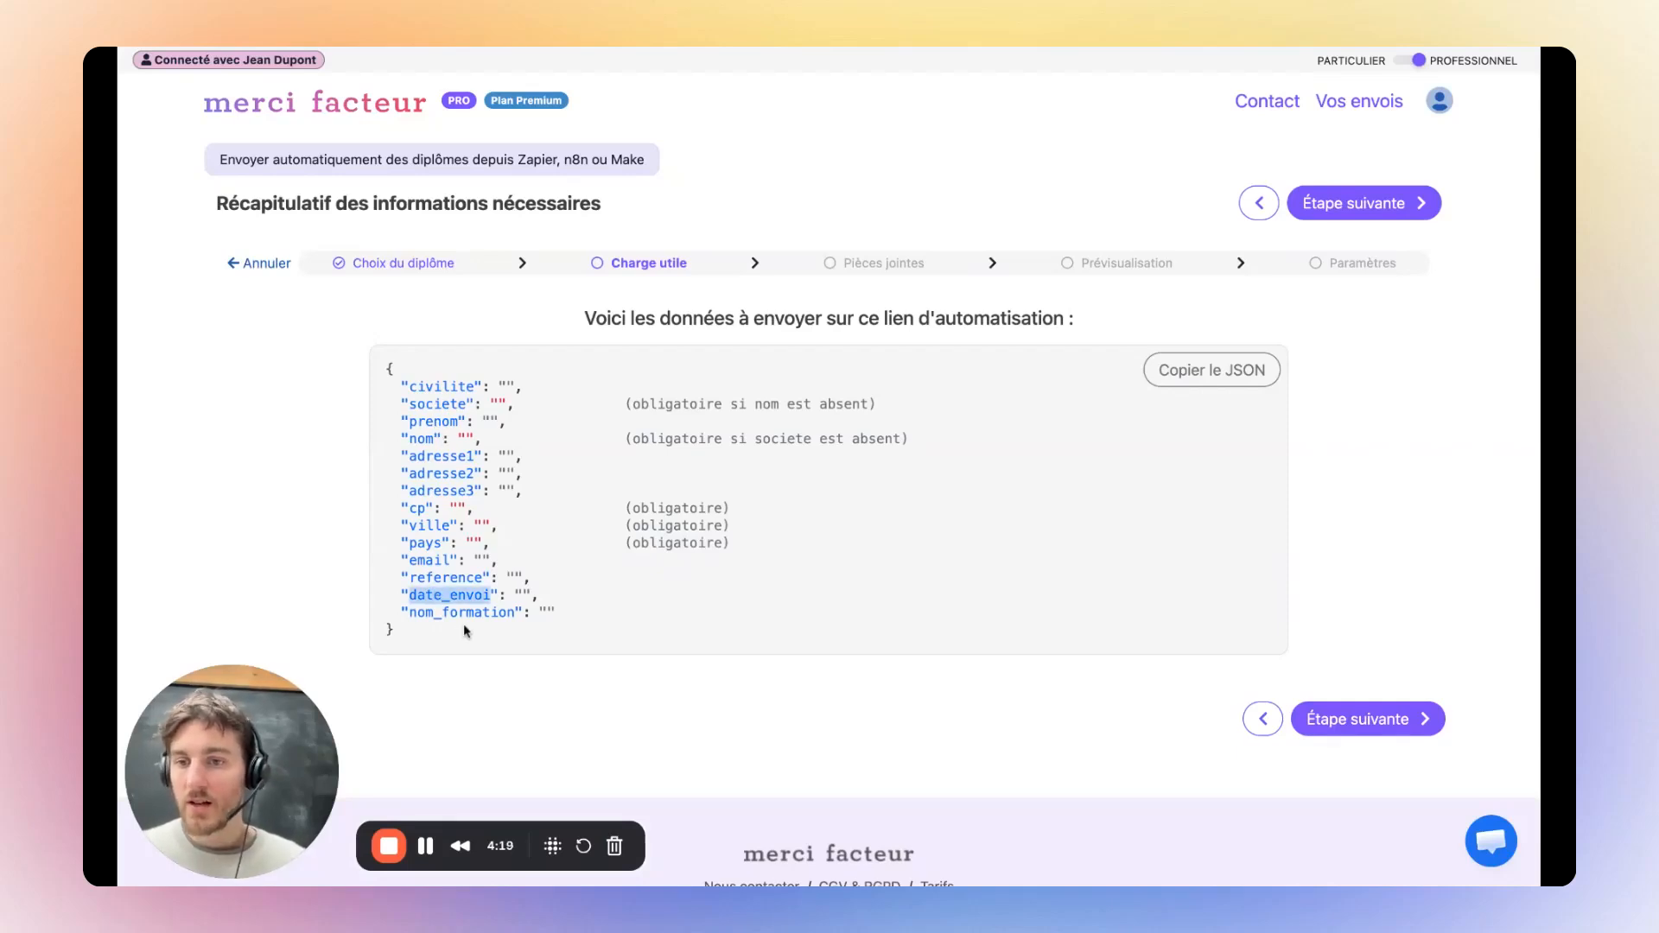
{"action": "double_click", "coordinate": [436, 597]}
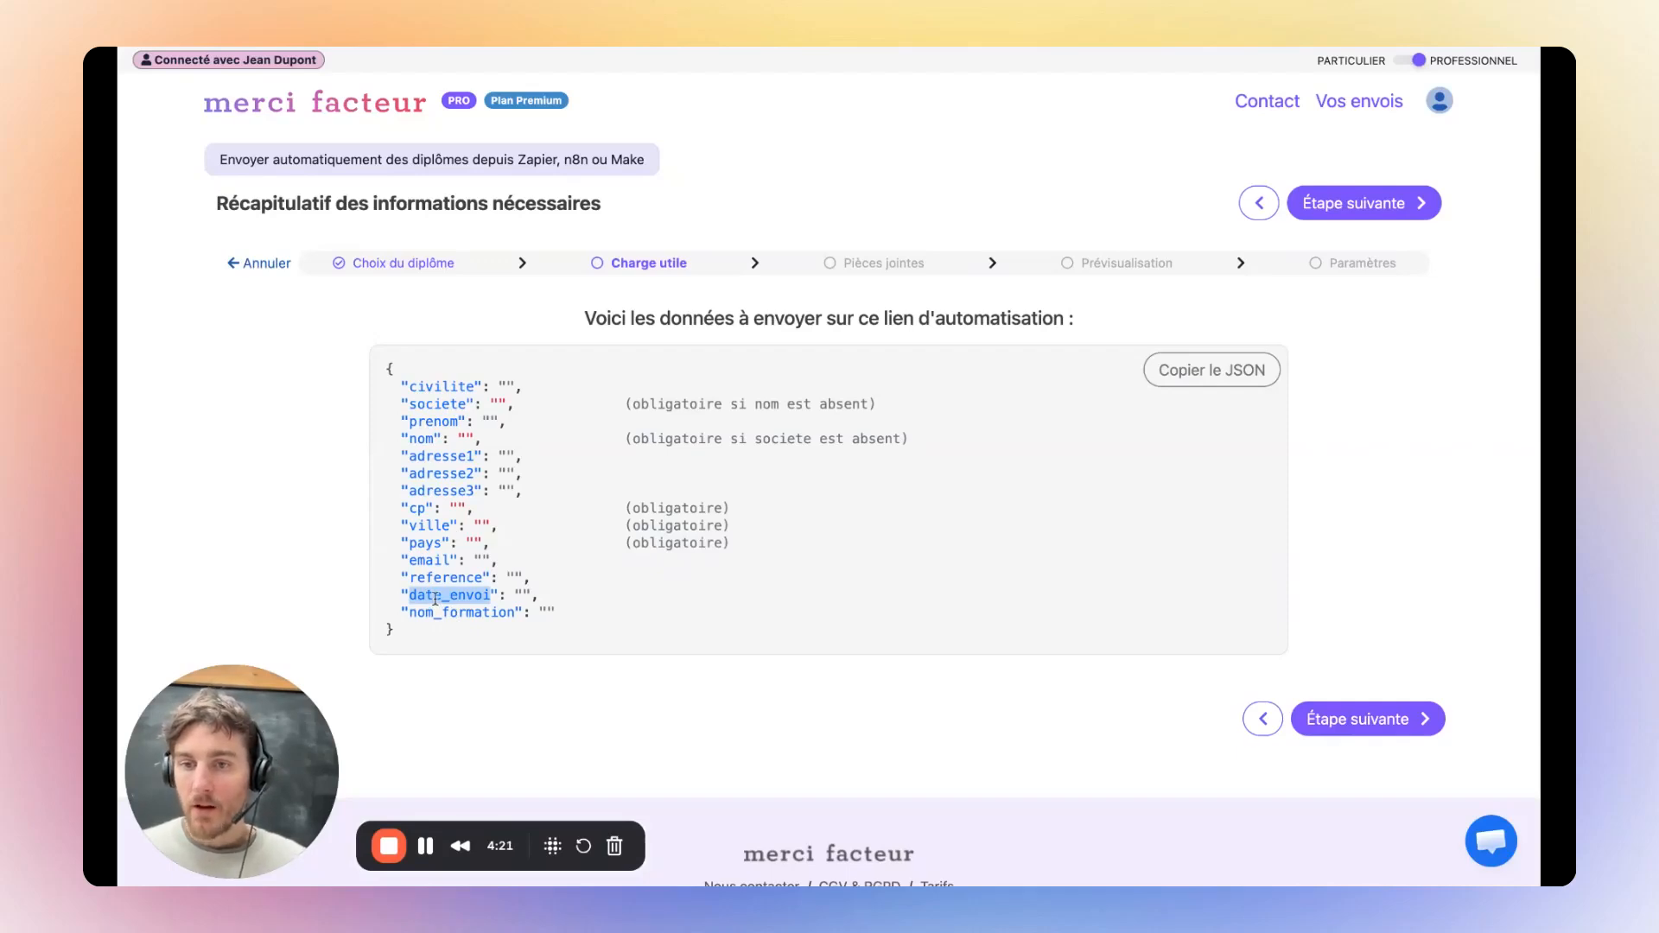
{"action": "double_click", "coordinate": [449, 612]}
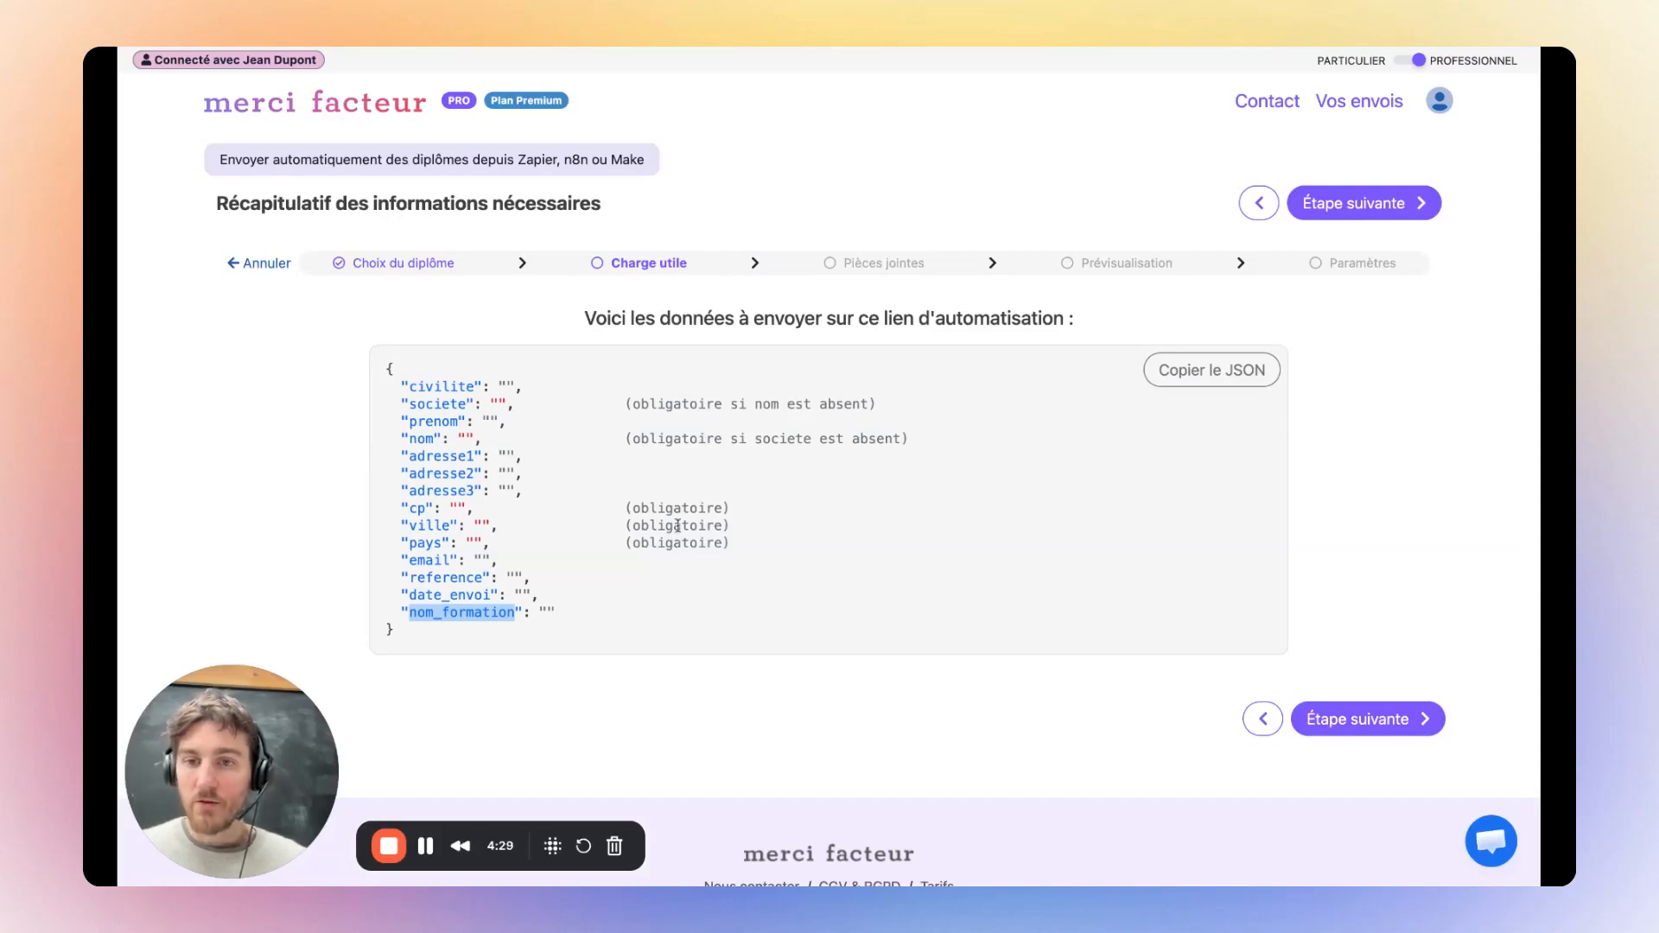
{"action": "left_click", "coordinate": [732, 545]}
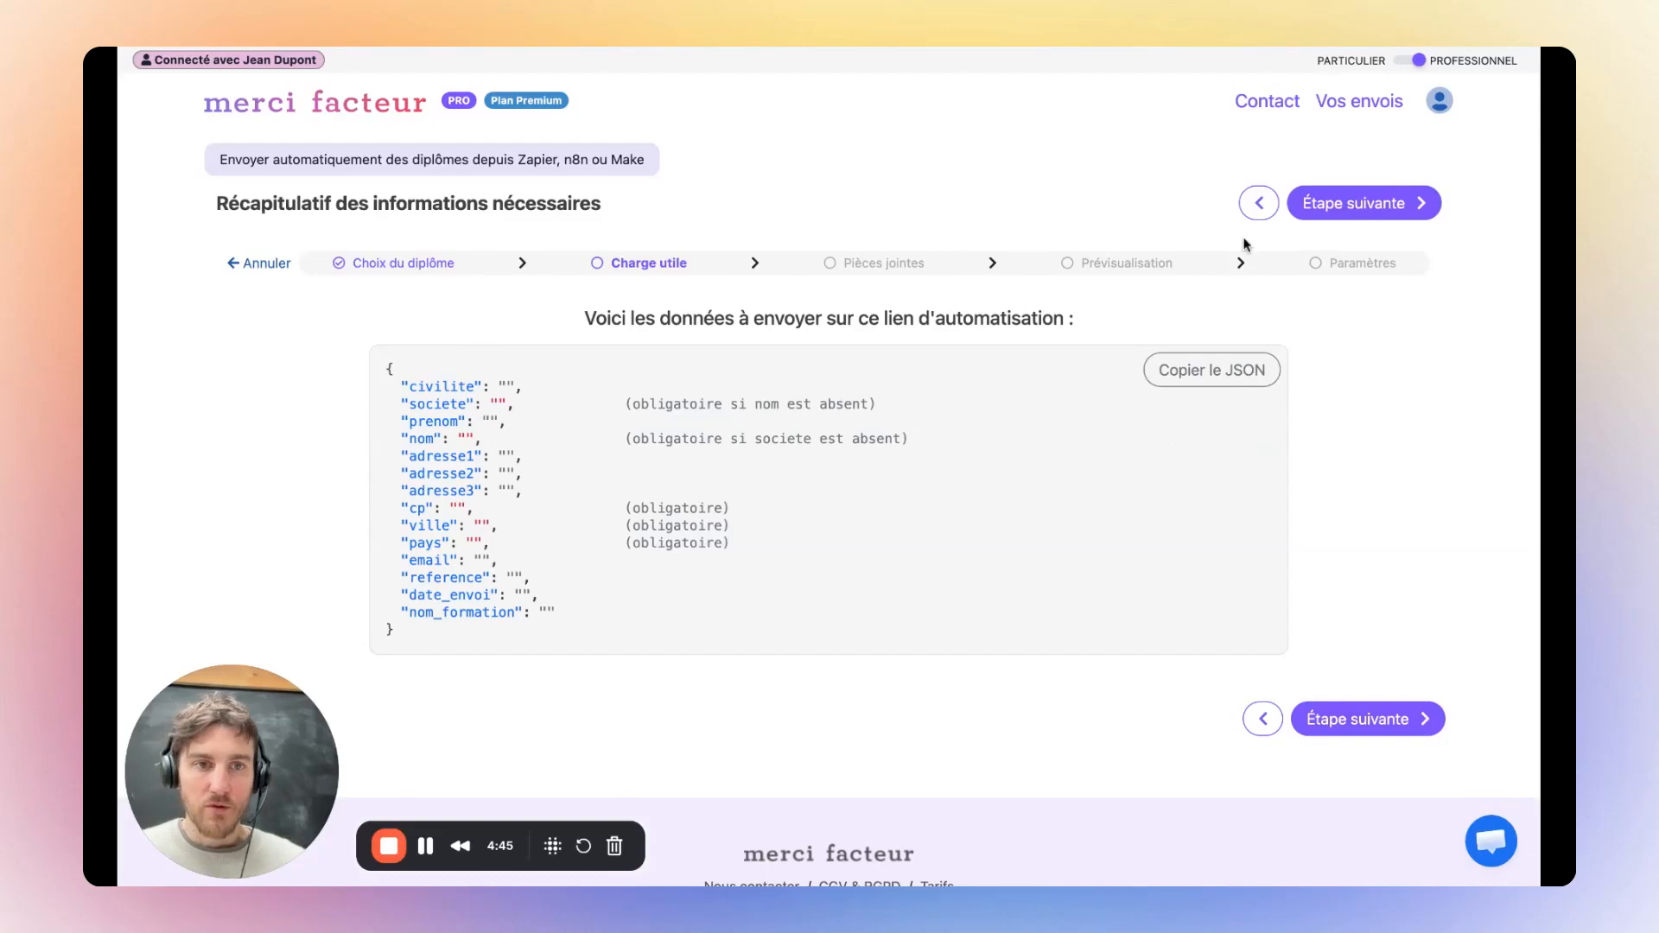
- Continue past the attachments stage without adding a PDF, check the diploma preview, and proceed to the Paramètres stage
{"action": "left_click", "coordinate": [1392, 205]}
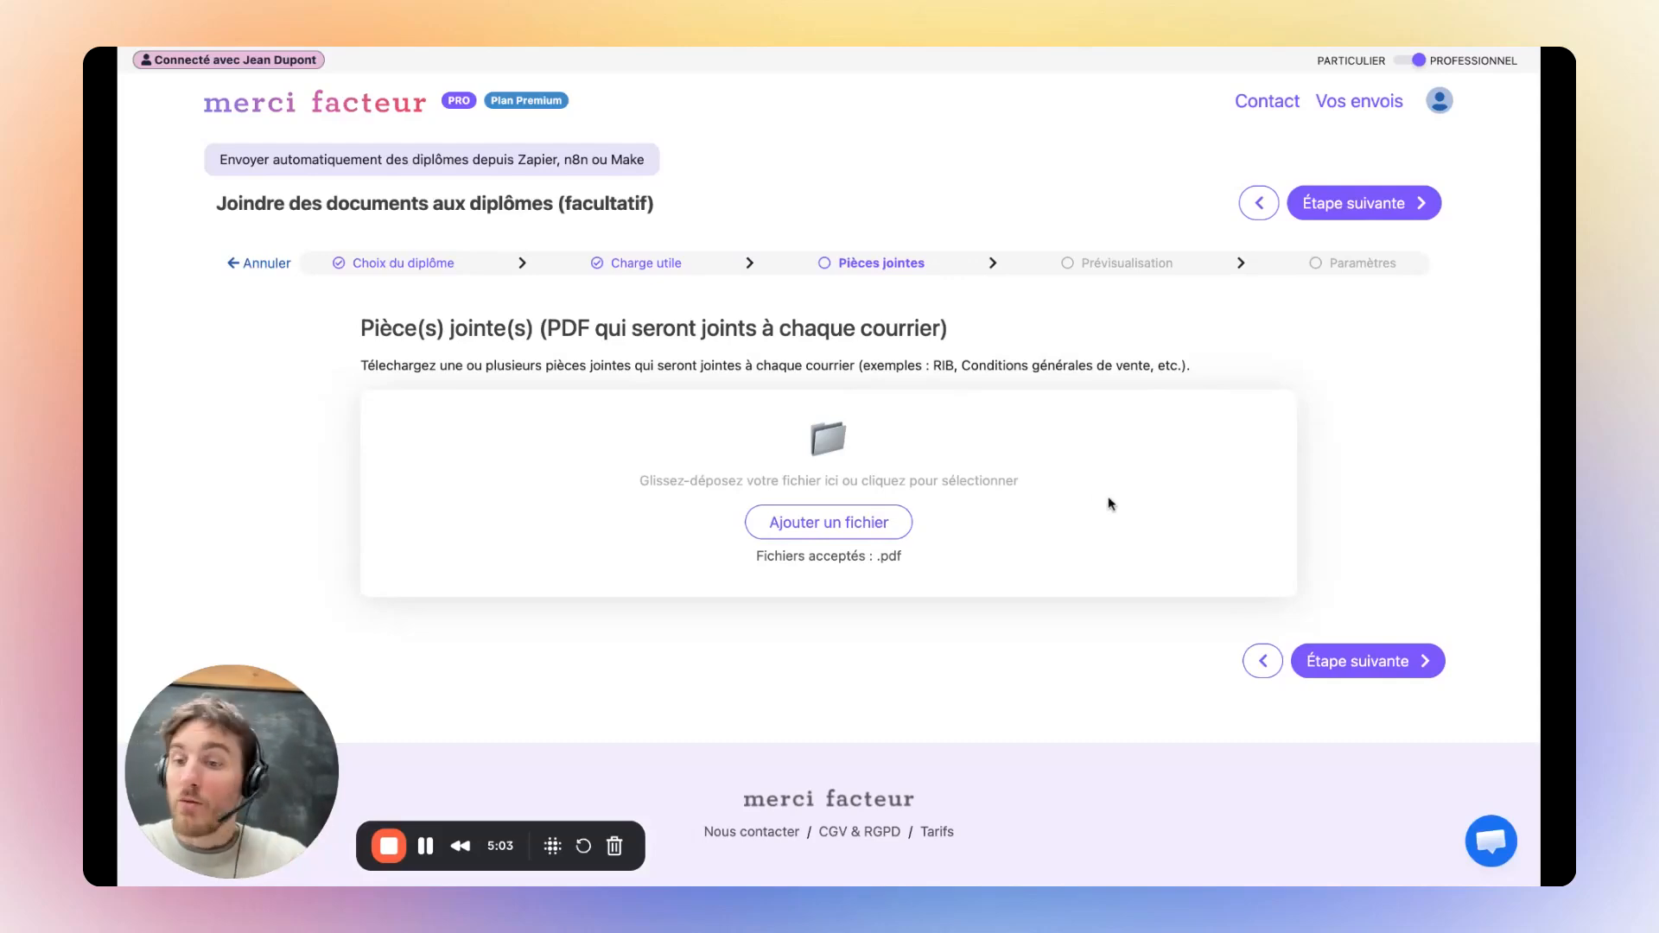
{"action": "left_click", "coordinate": [1368, 216]}
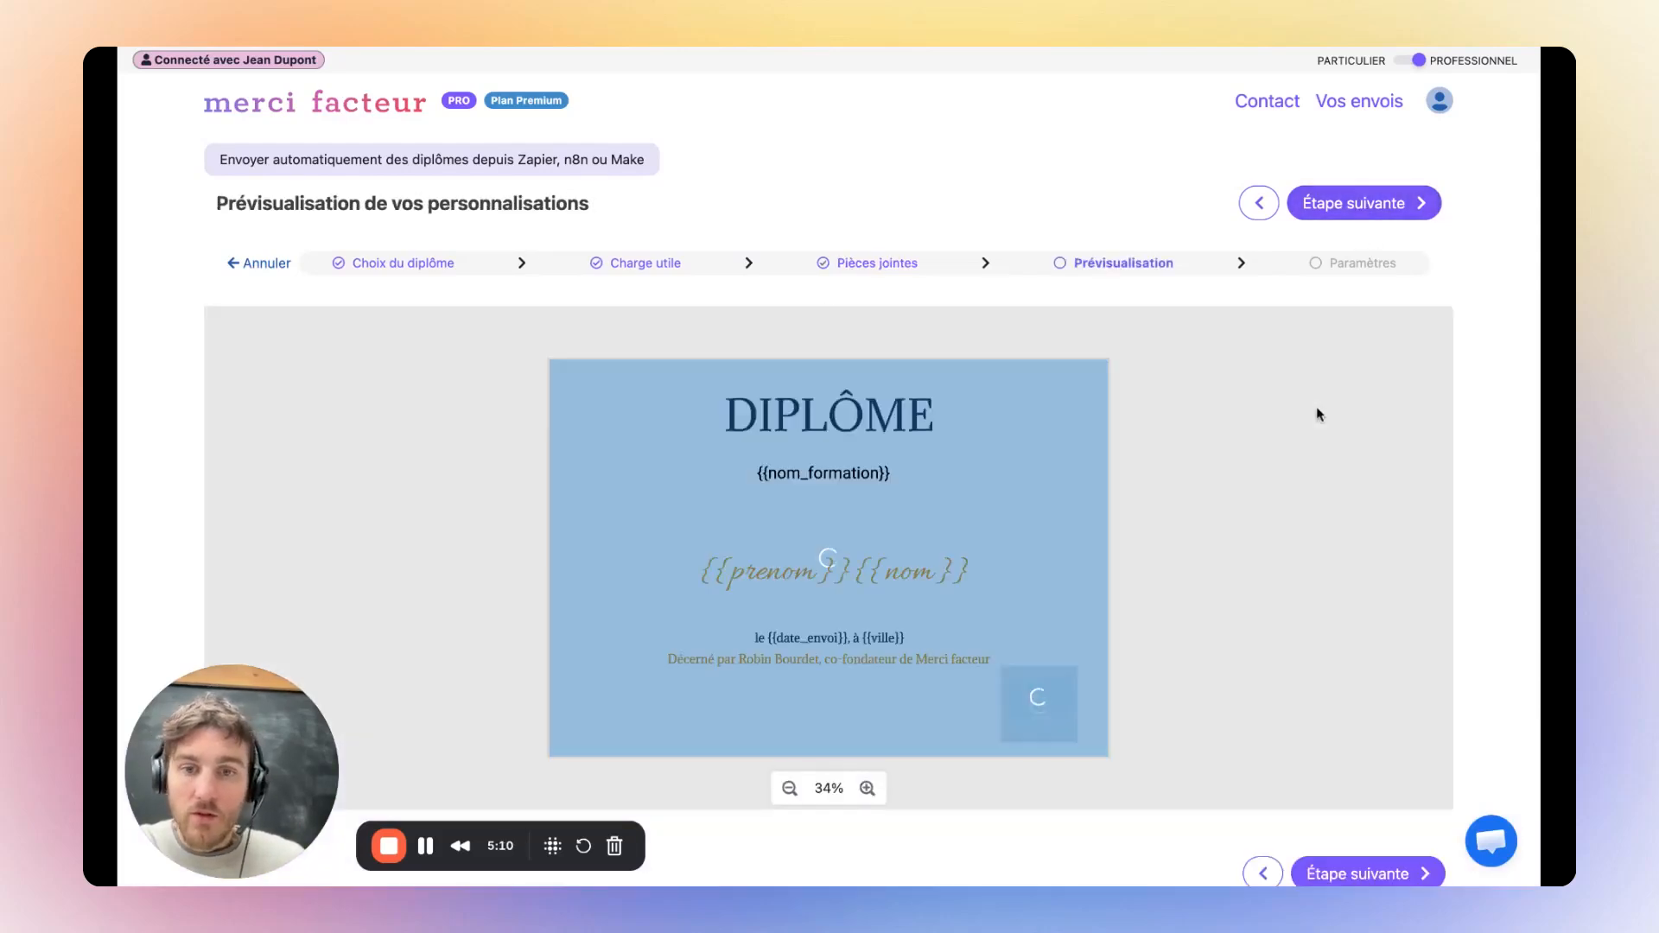
{"action": "scroll", "coordinate": [1319, 414], "scroll_direction": "down", "scroll_amount": 1}
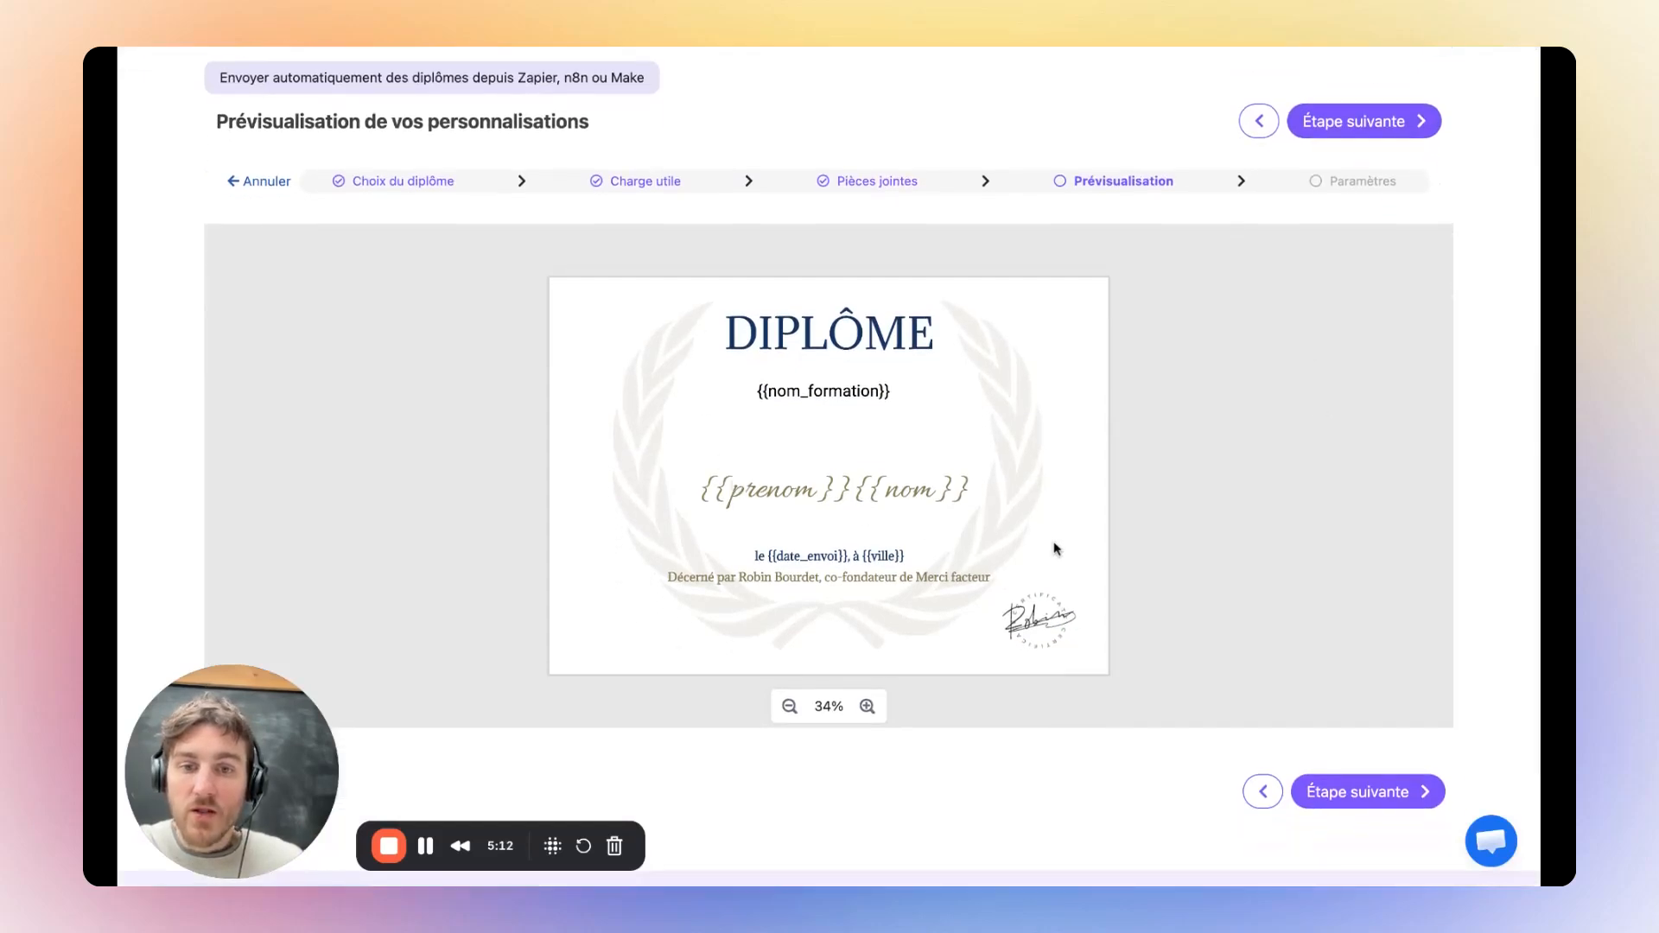
{"action": "left_click", "coordinate": [1376, 126]}
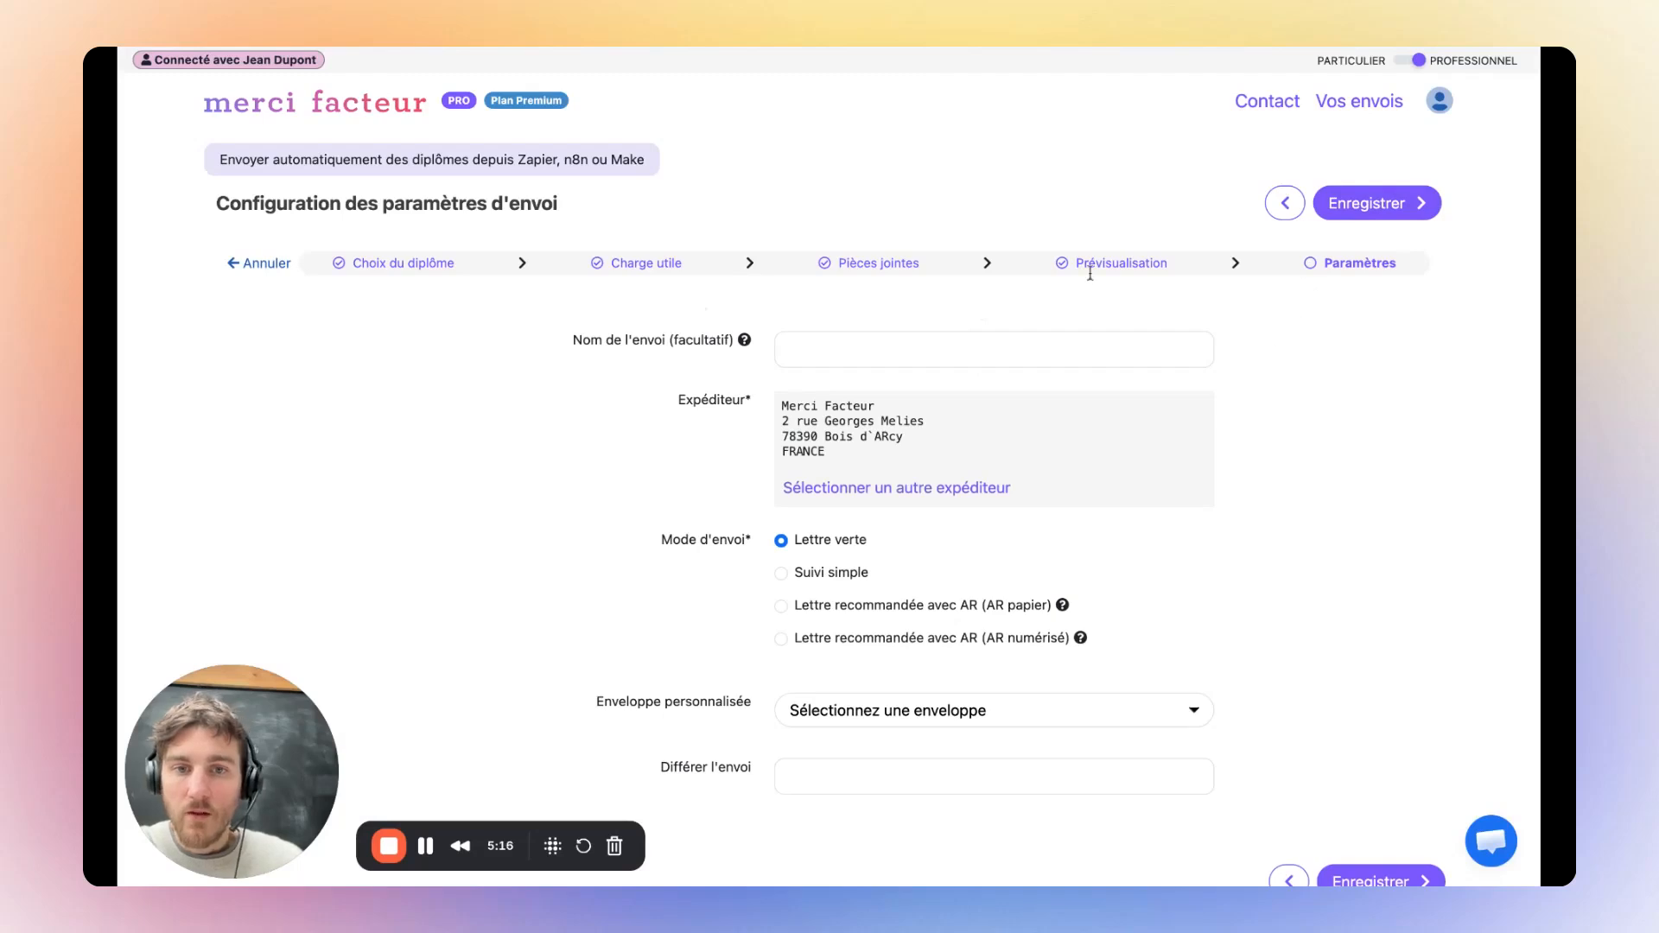
- Review the sending parameters: mailing name, sender, sending mode and custom envelope
{"action": "left_click", "coordinate": [1035, 346]}
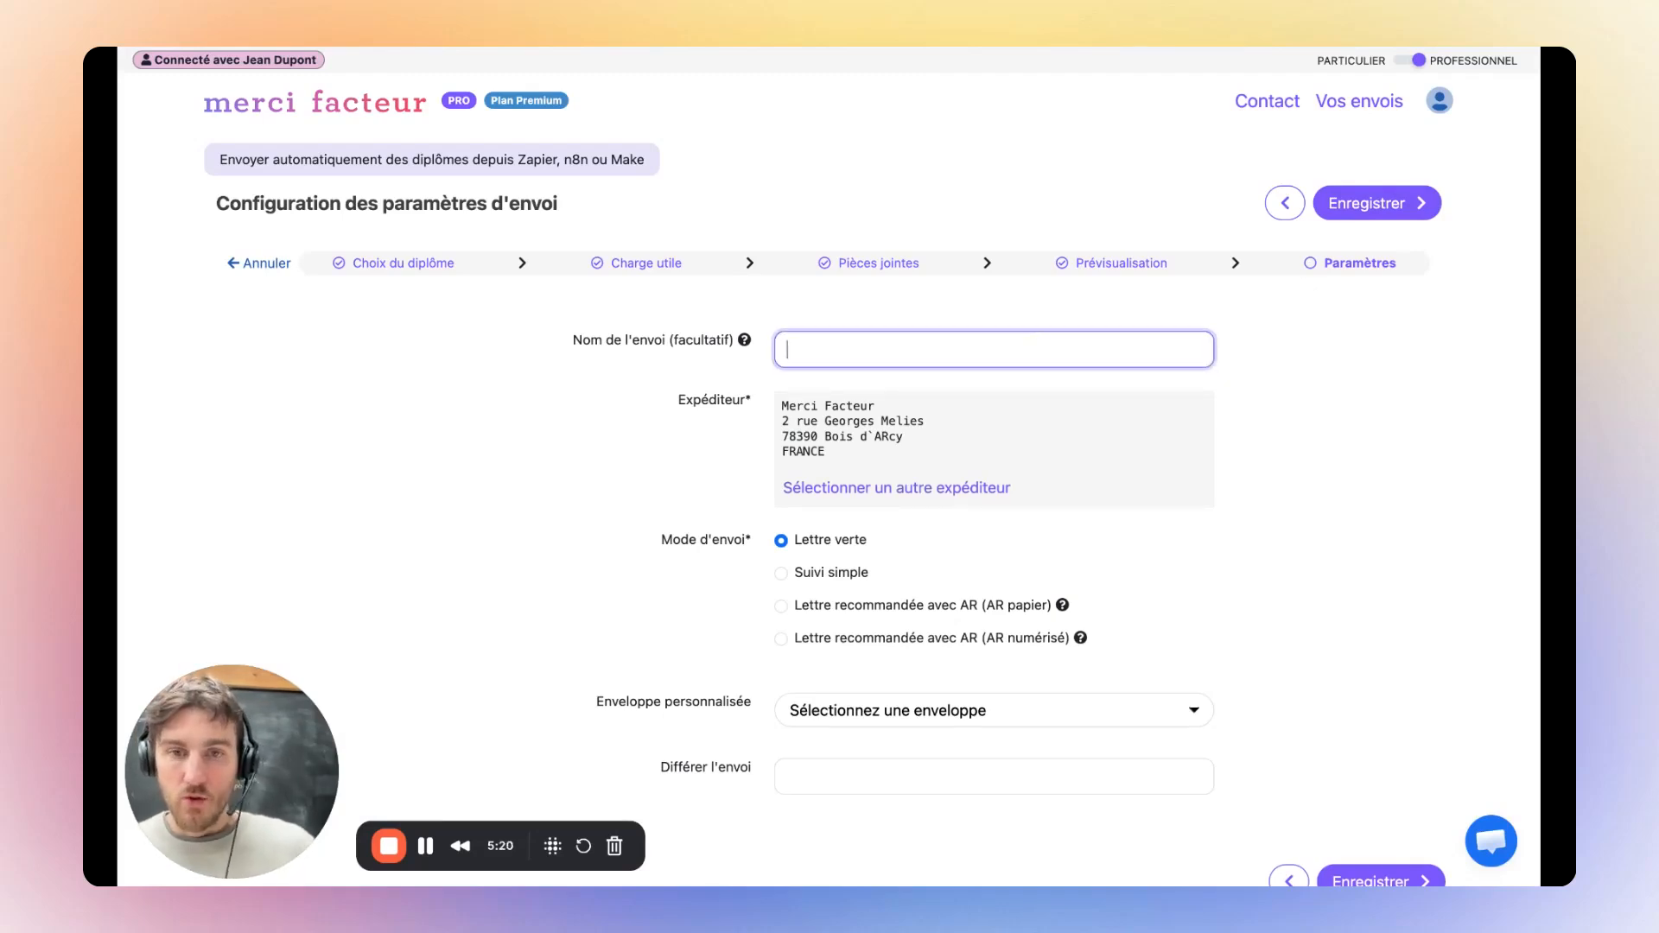
{"action": "scroll", "coordinate": [816, 397], "scroll_direction": "down", "scroll_amount": 2}
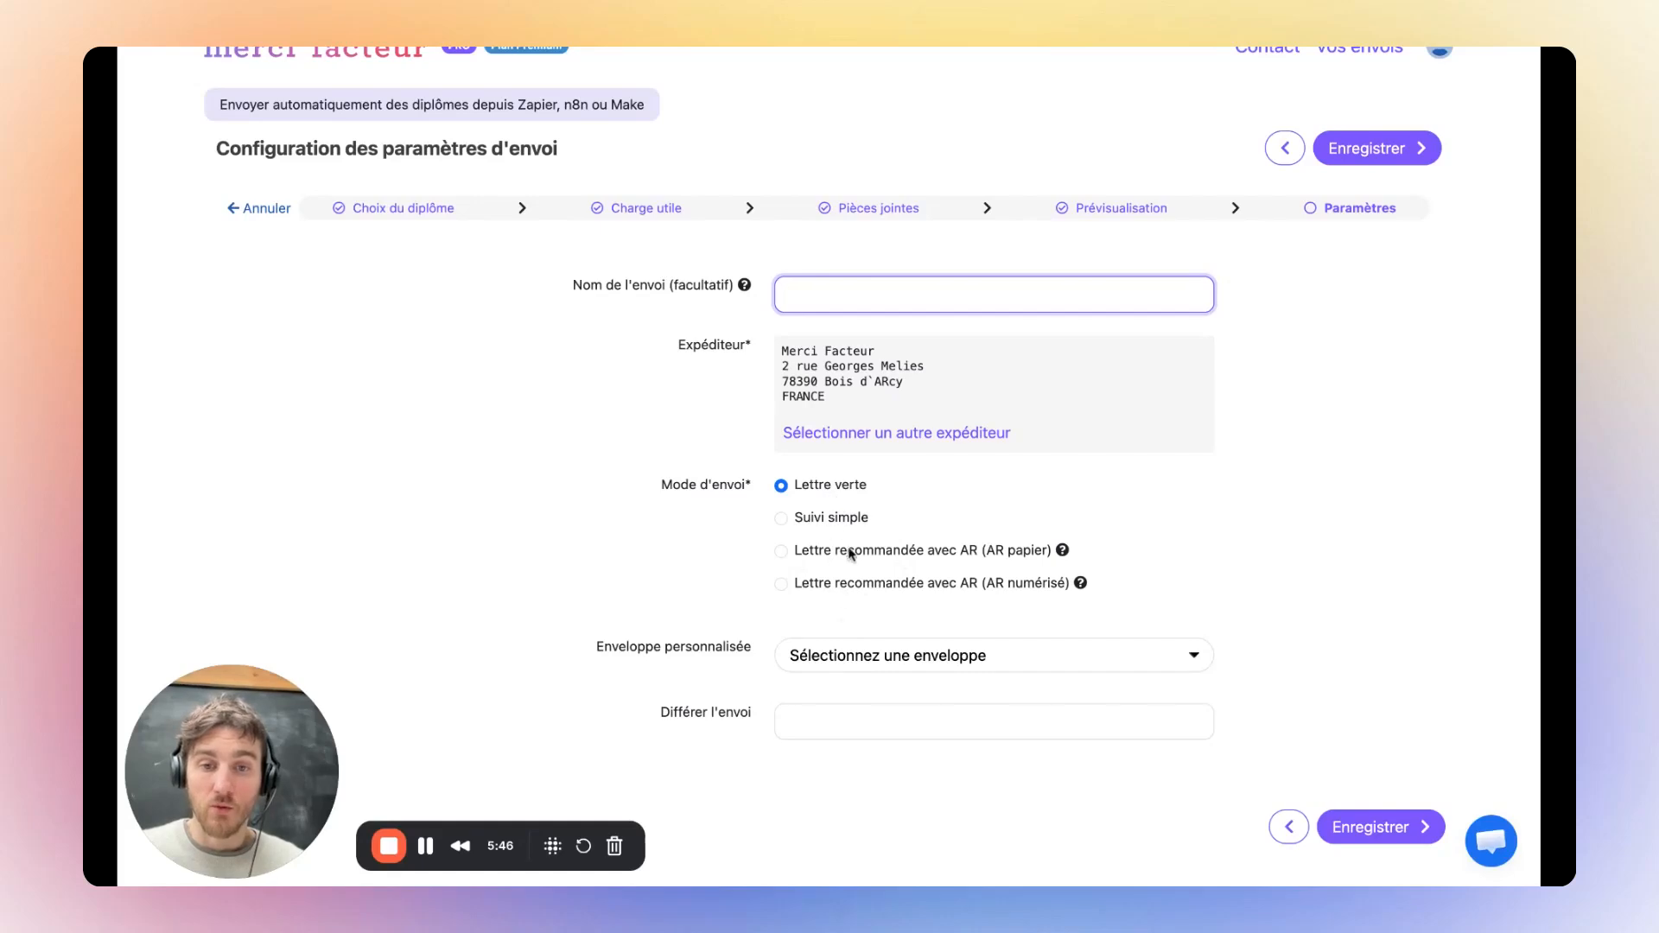
{"action": "scroll", "coordinate": [968, 609], "scroll_direction": "down", "scroll_amount": 1}
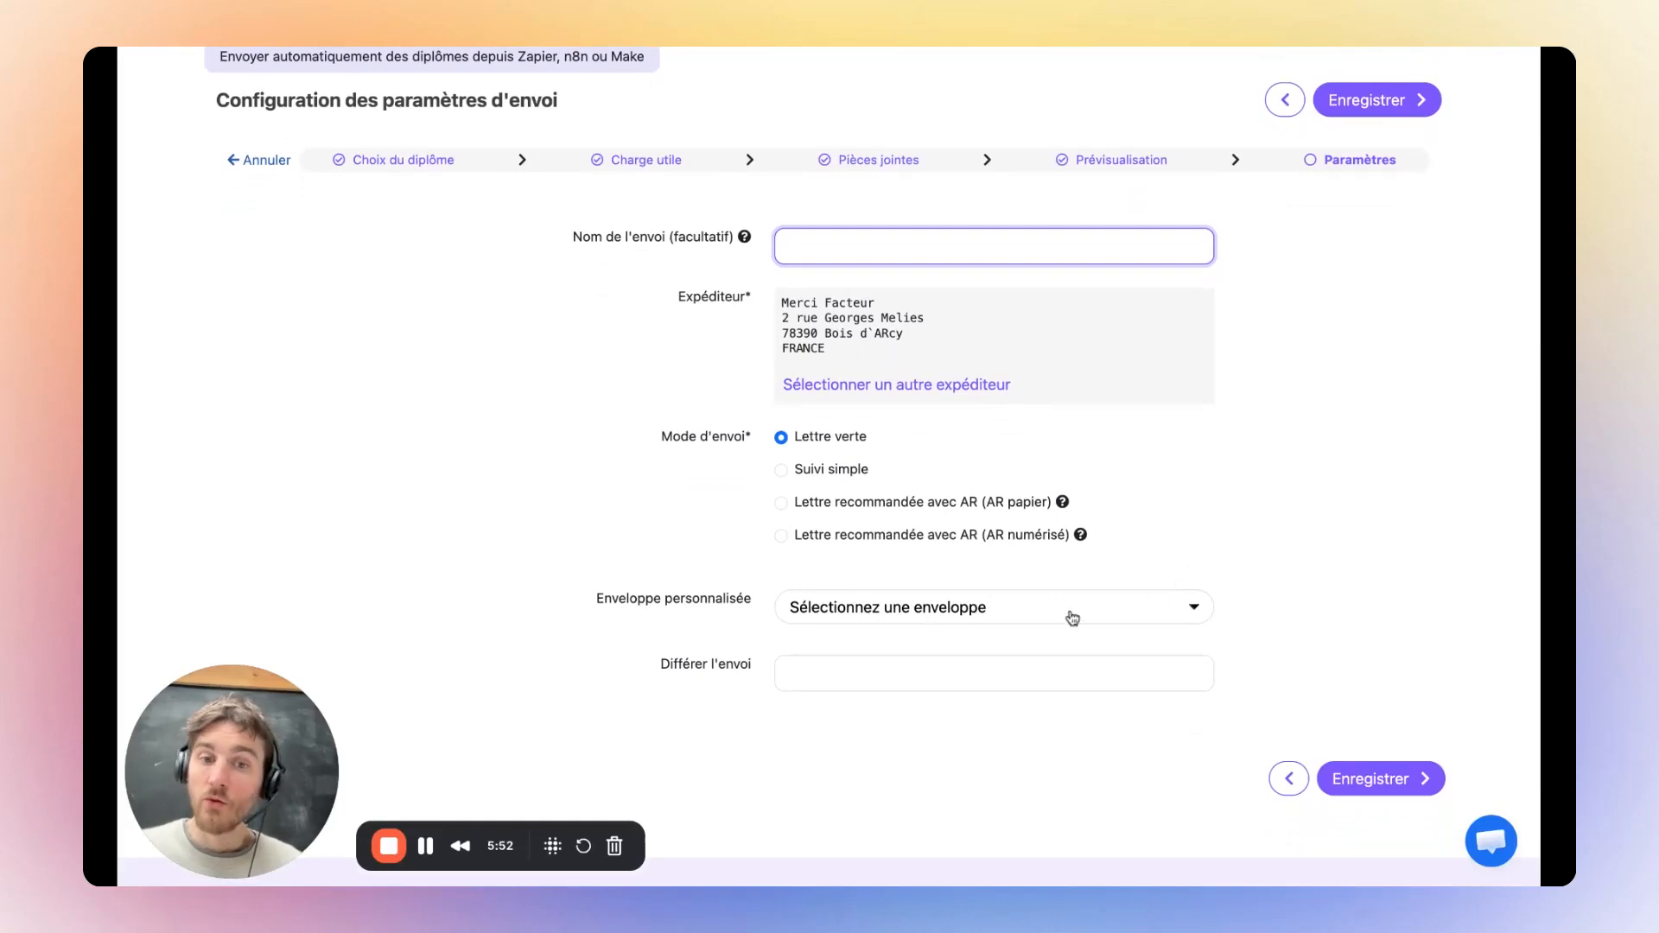
{"action": "scroll", "coordinate": [1412, 252], "scroll_direction": "up", "scroll_amount": 2}
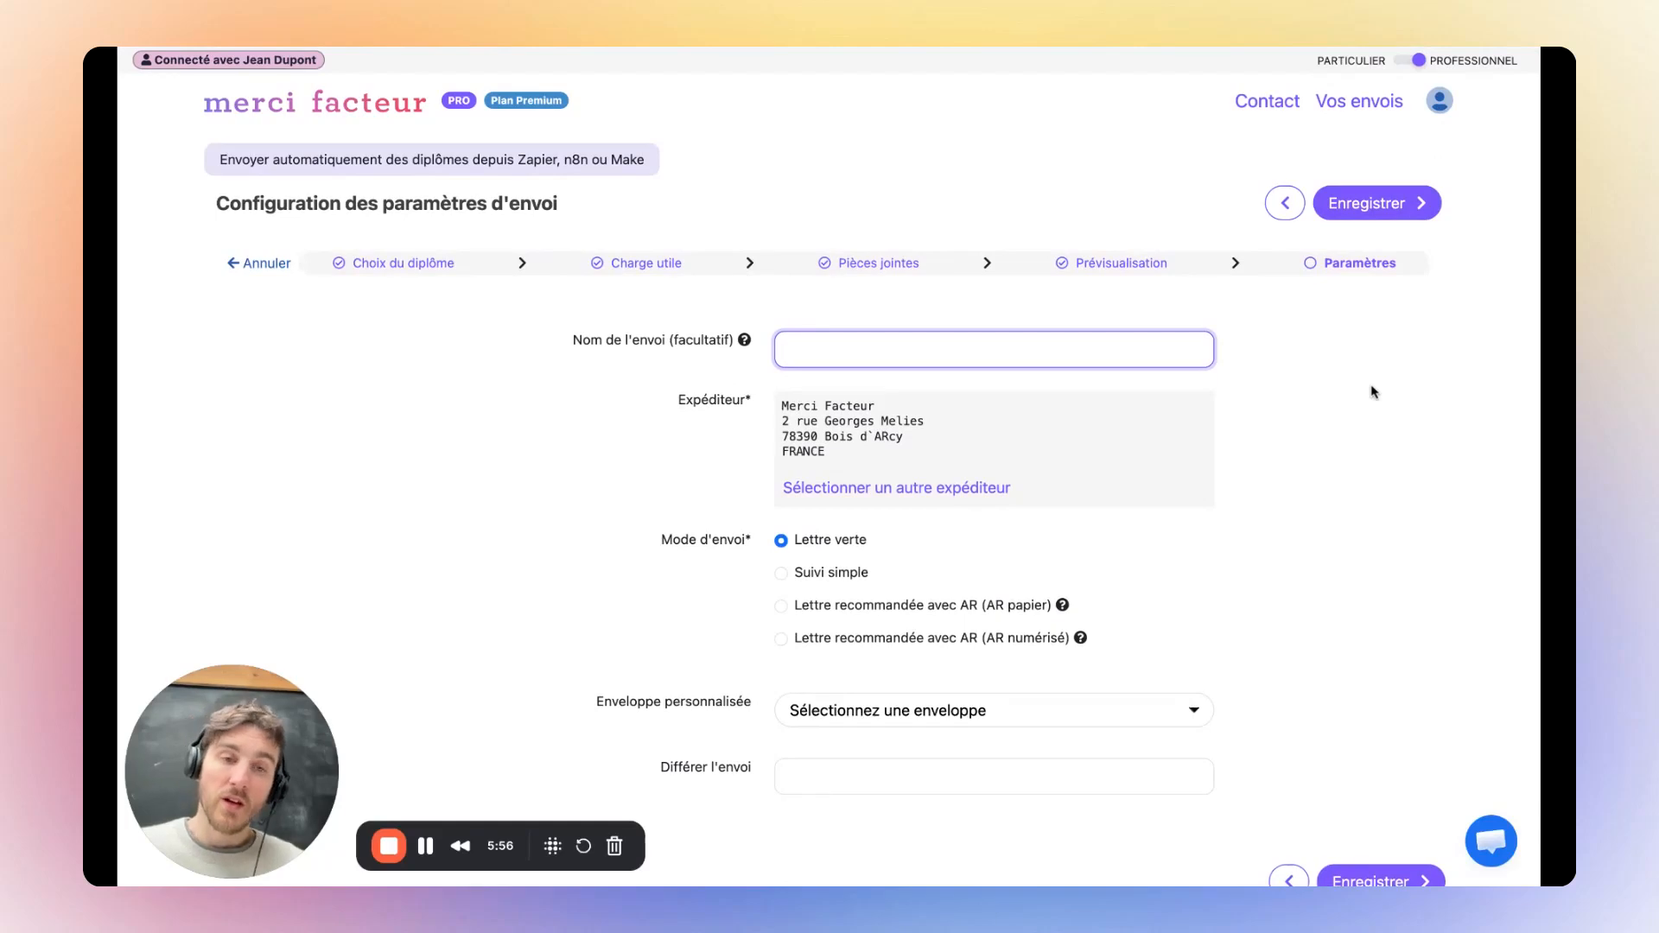
{"action": "scroll", "coordinate": [1374, 392], "scroll_direction": "down", "scroll_amount": 4}
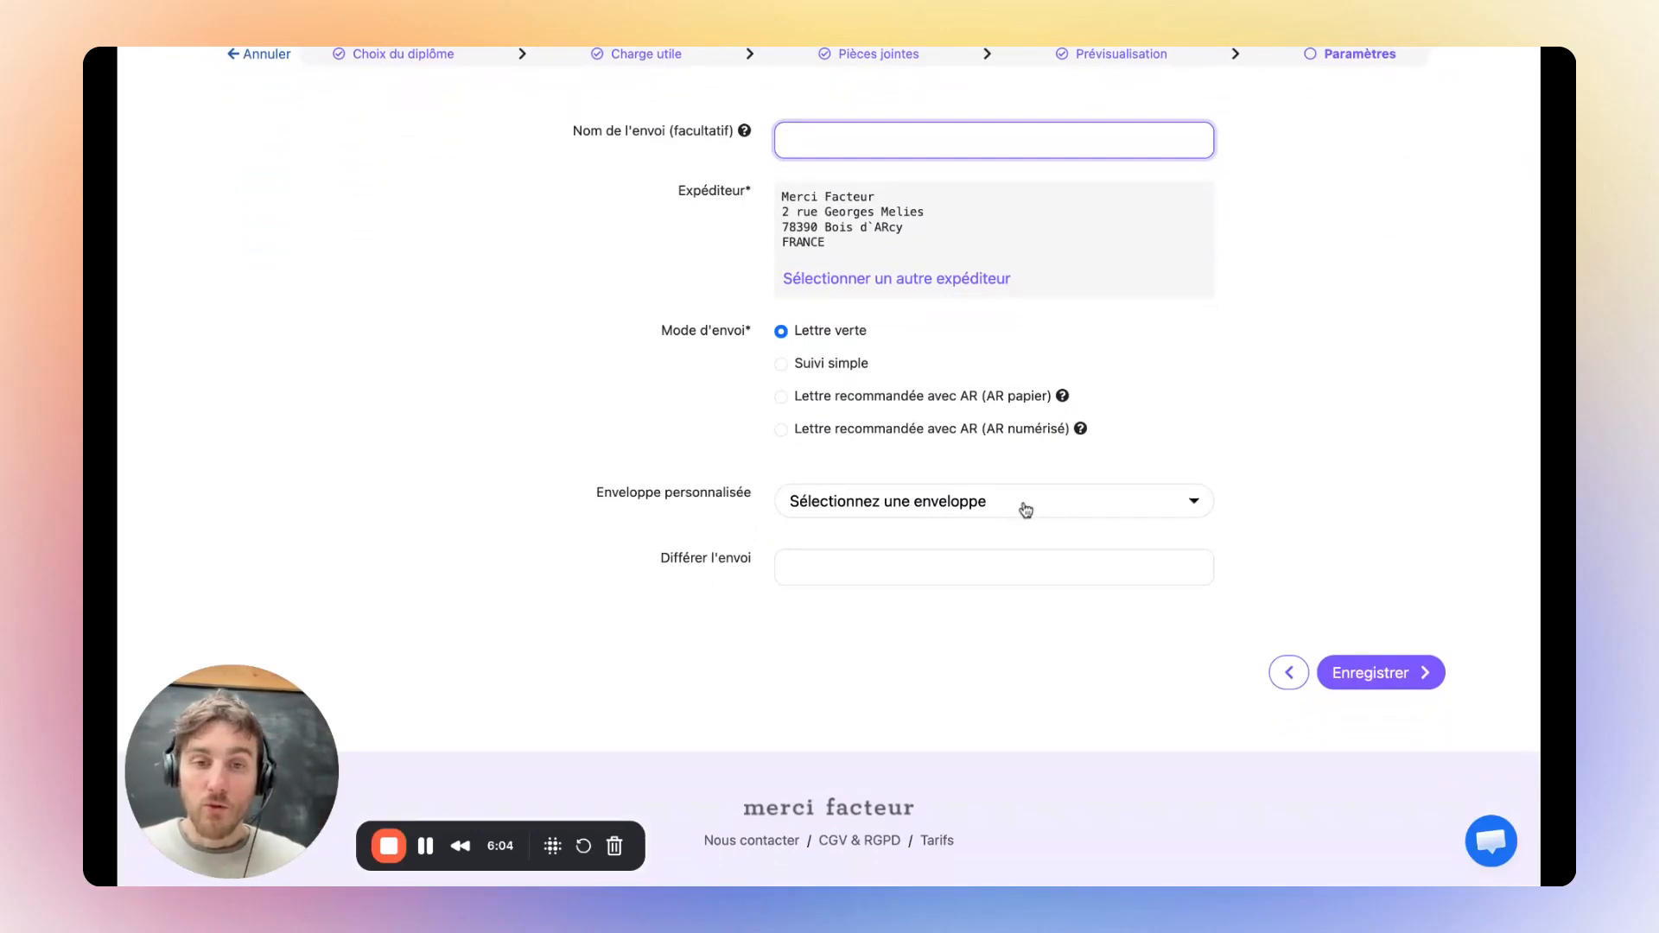
{"action": "left_click", "coordinate": [838, 567]}
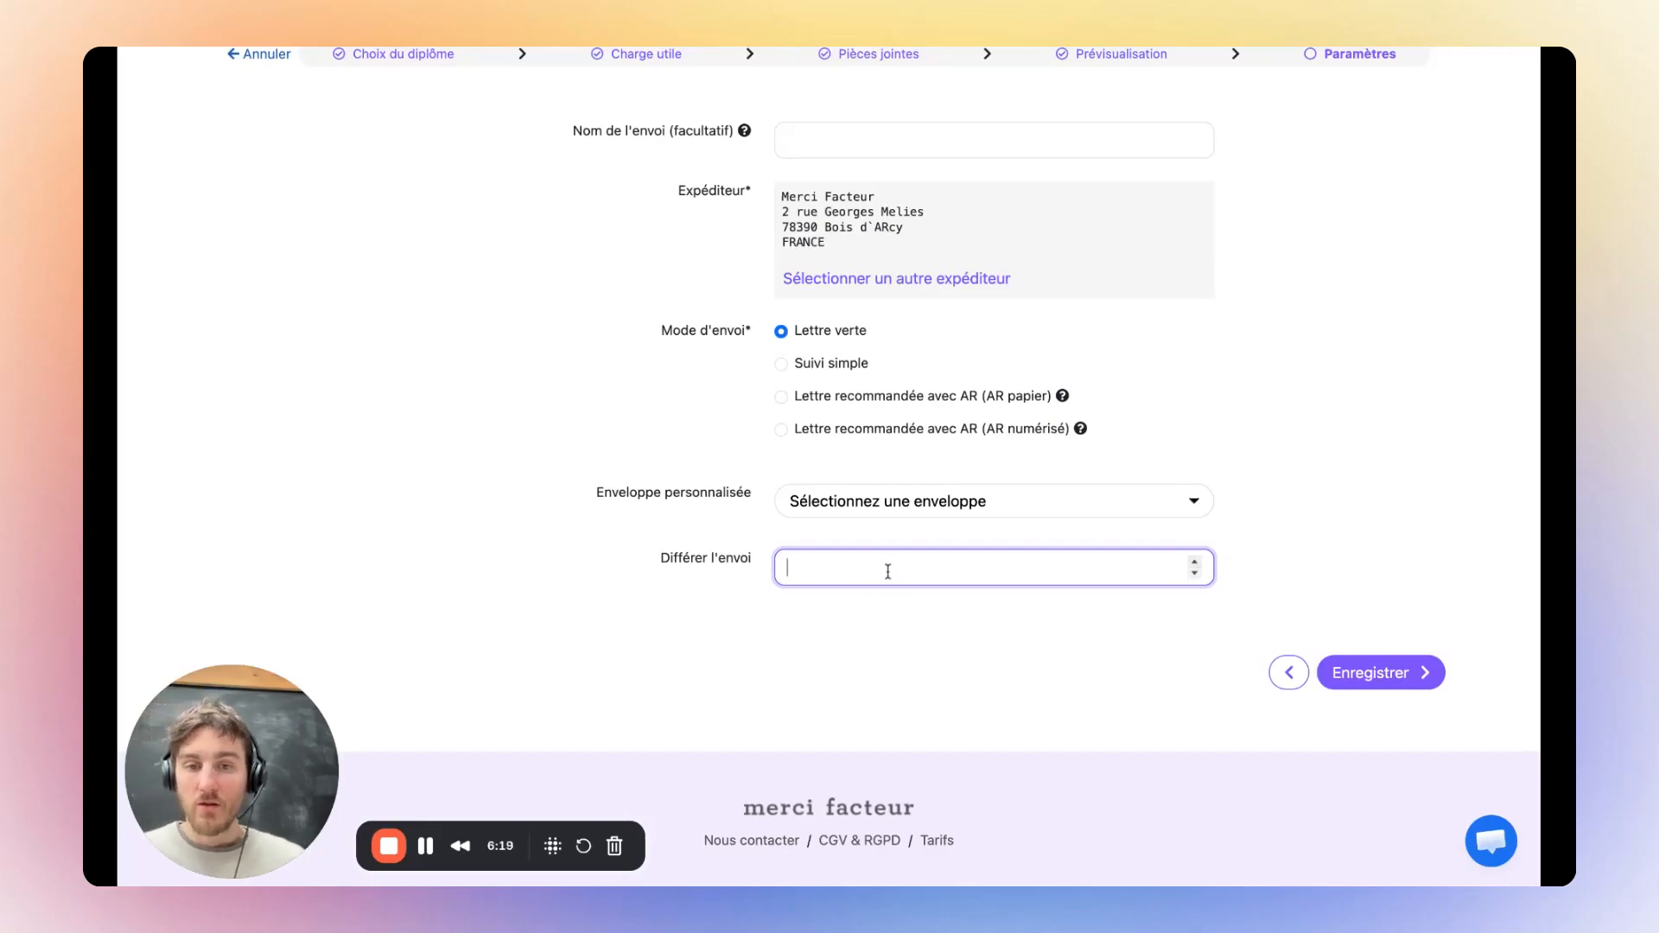
{"action": "type", "text": "0"}
{"action": "key", "text": "BackSpace"}
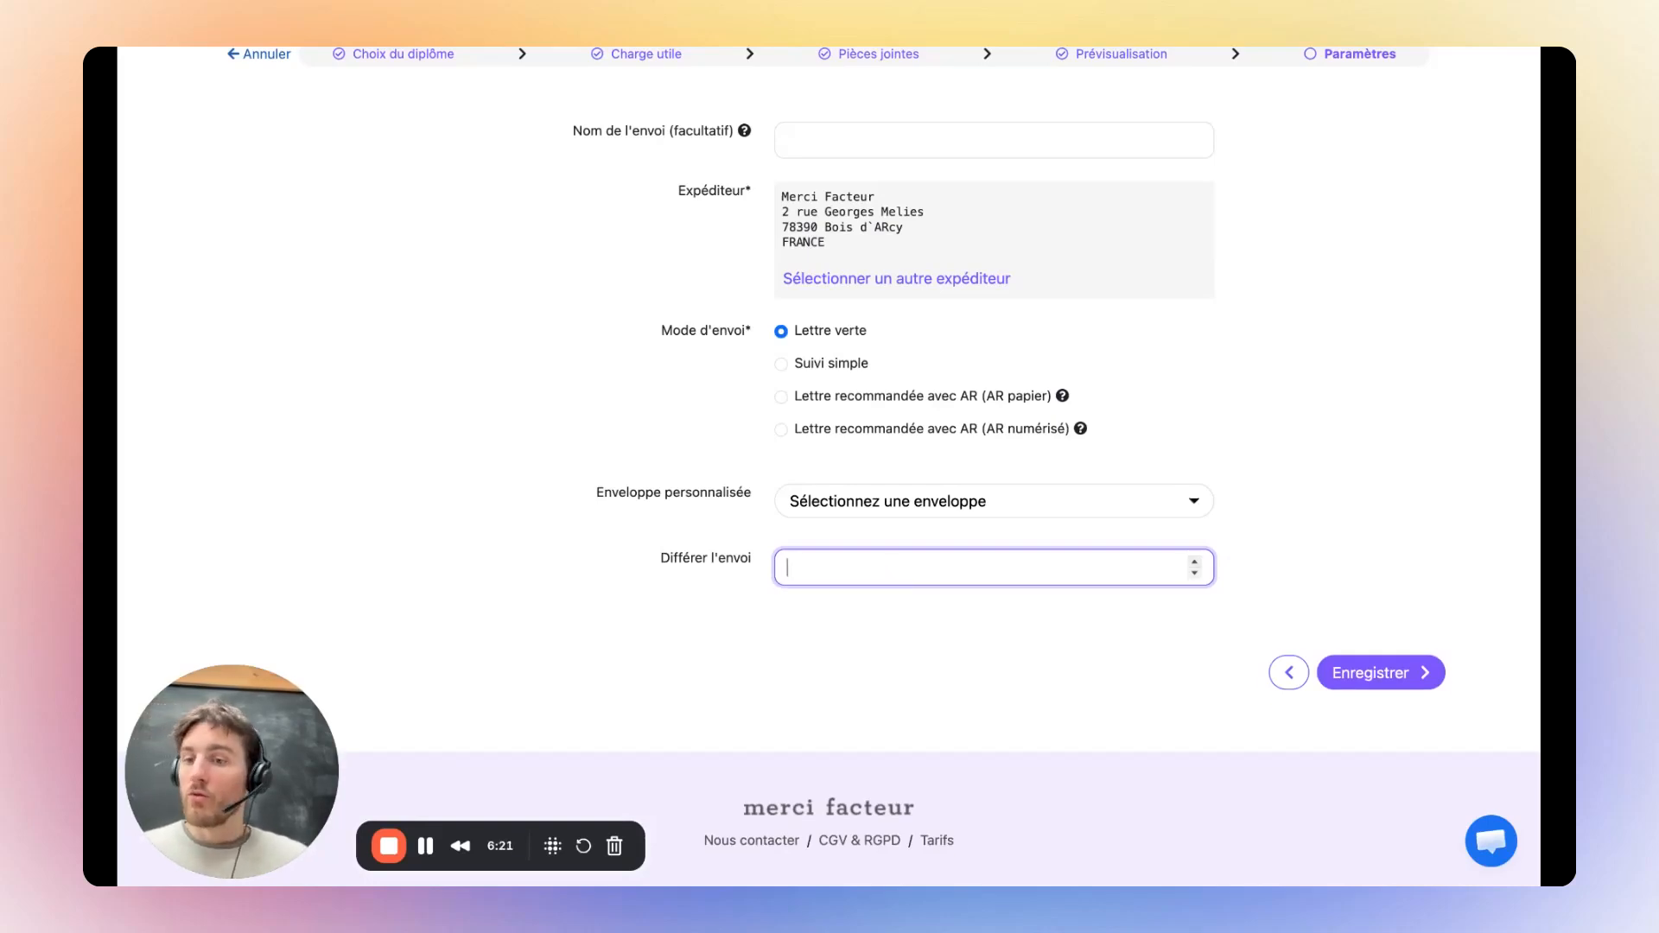
- Save the automation link with Lettre verte as the sending mode and no mailing name, custom envelope or sending delay
{"action": "scroll", "coordinate": [1281, 459], "scroll_direction": "up", "scroll_amount": 5}
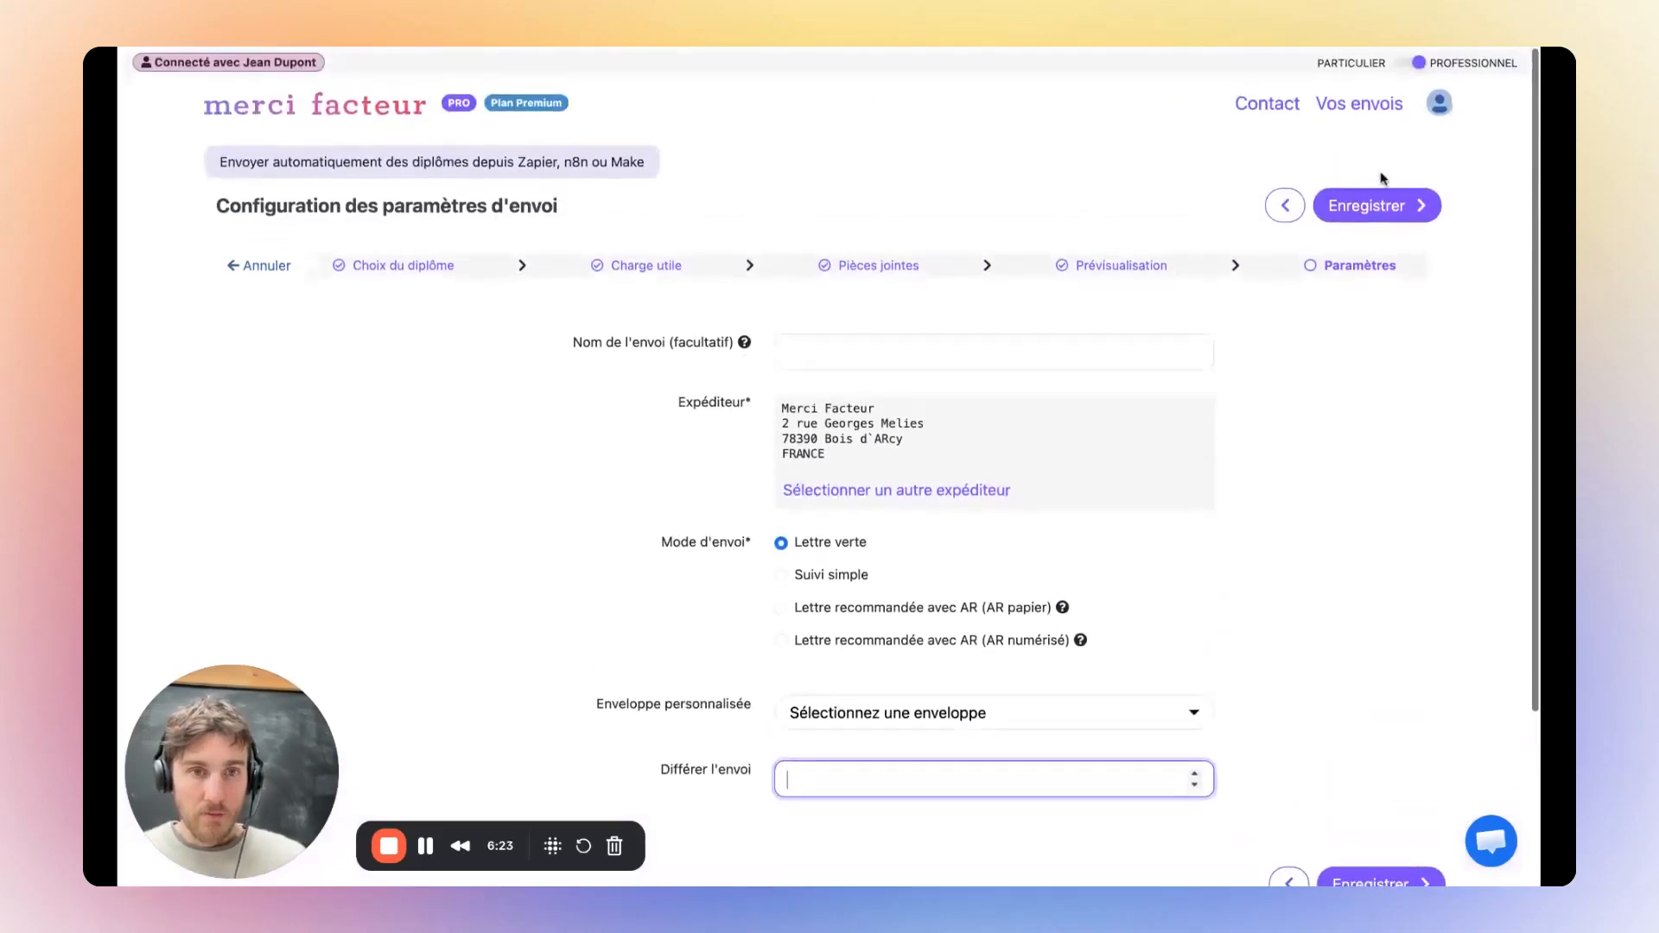
{"action": "left_click", "coordinate": [1383, 204]}
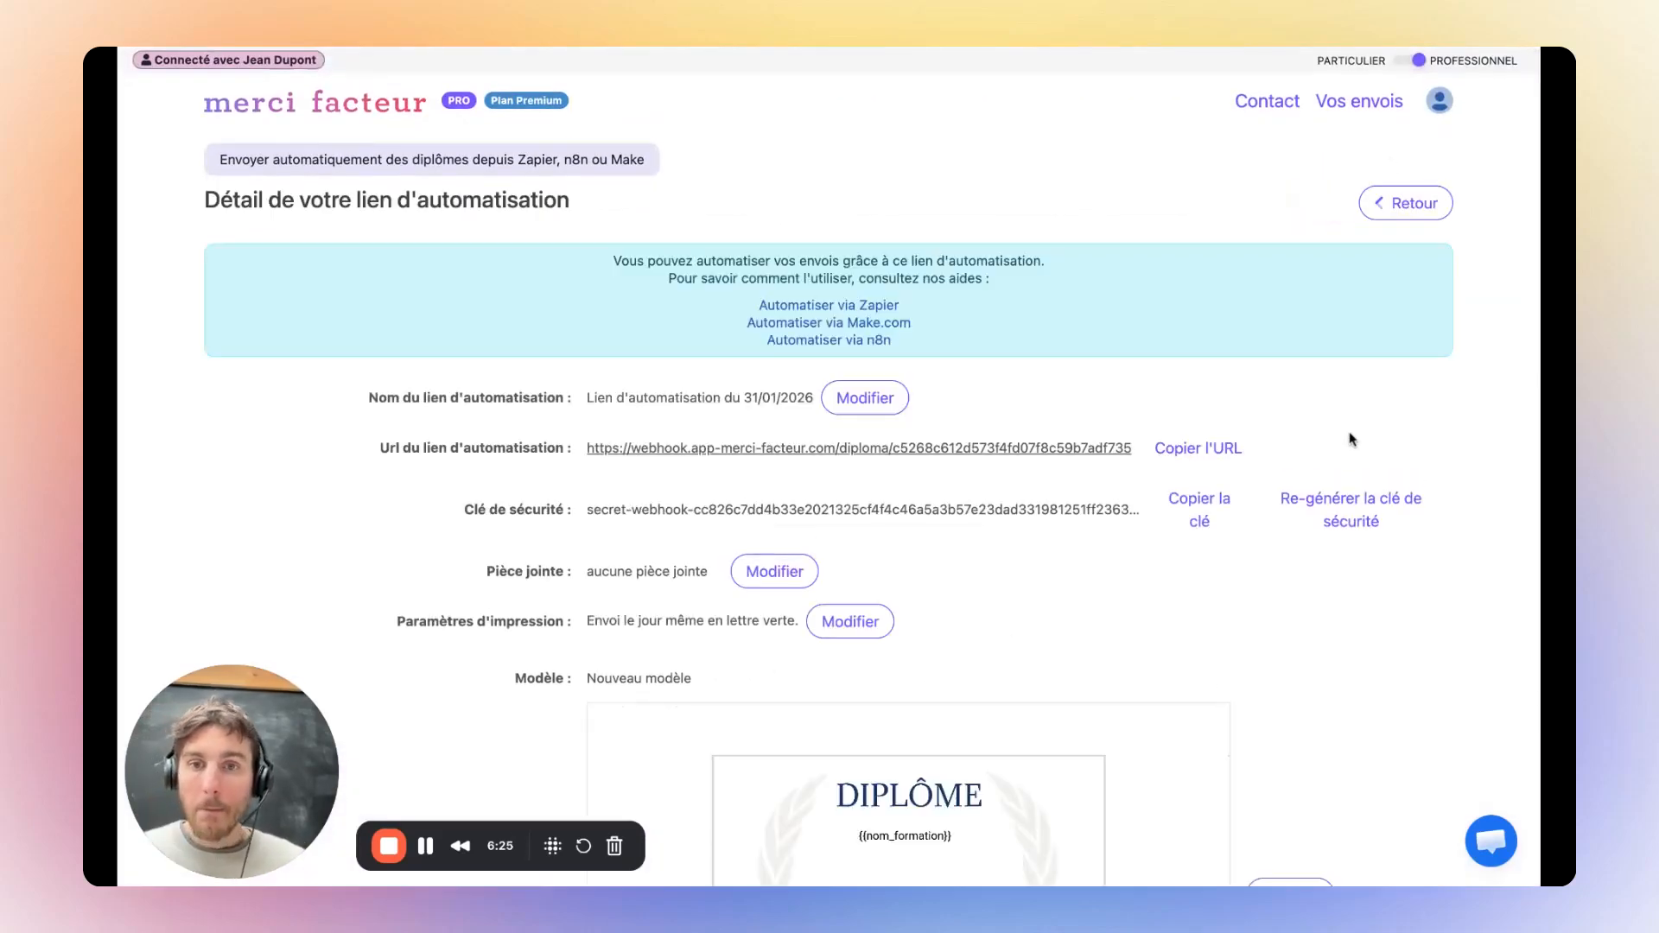
- Examine the saved automation link's details: name, URL, security key, attachment, print settings, diploma template and security header
{"action": "scroll", "coordinate": [991, 369], "scroll_direction": "down", "scroll_amount": 3}
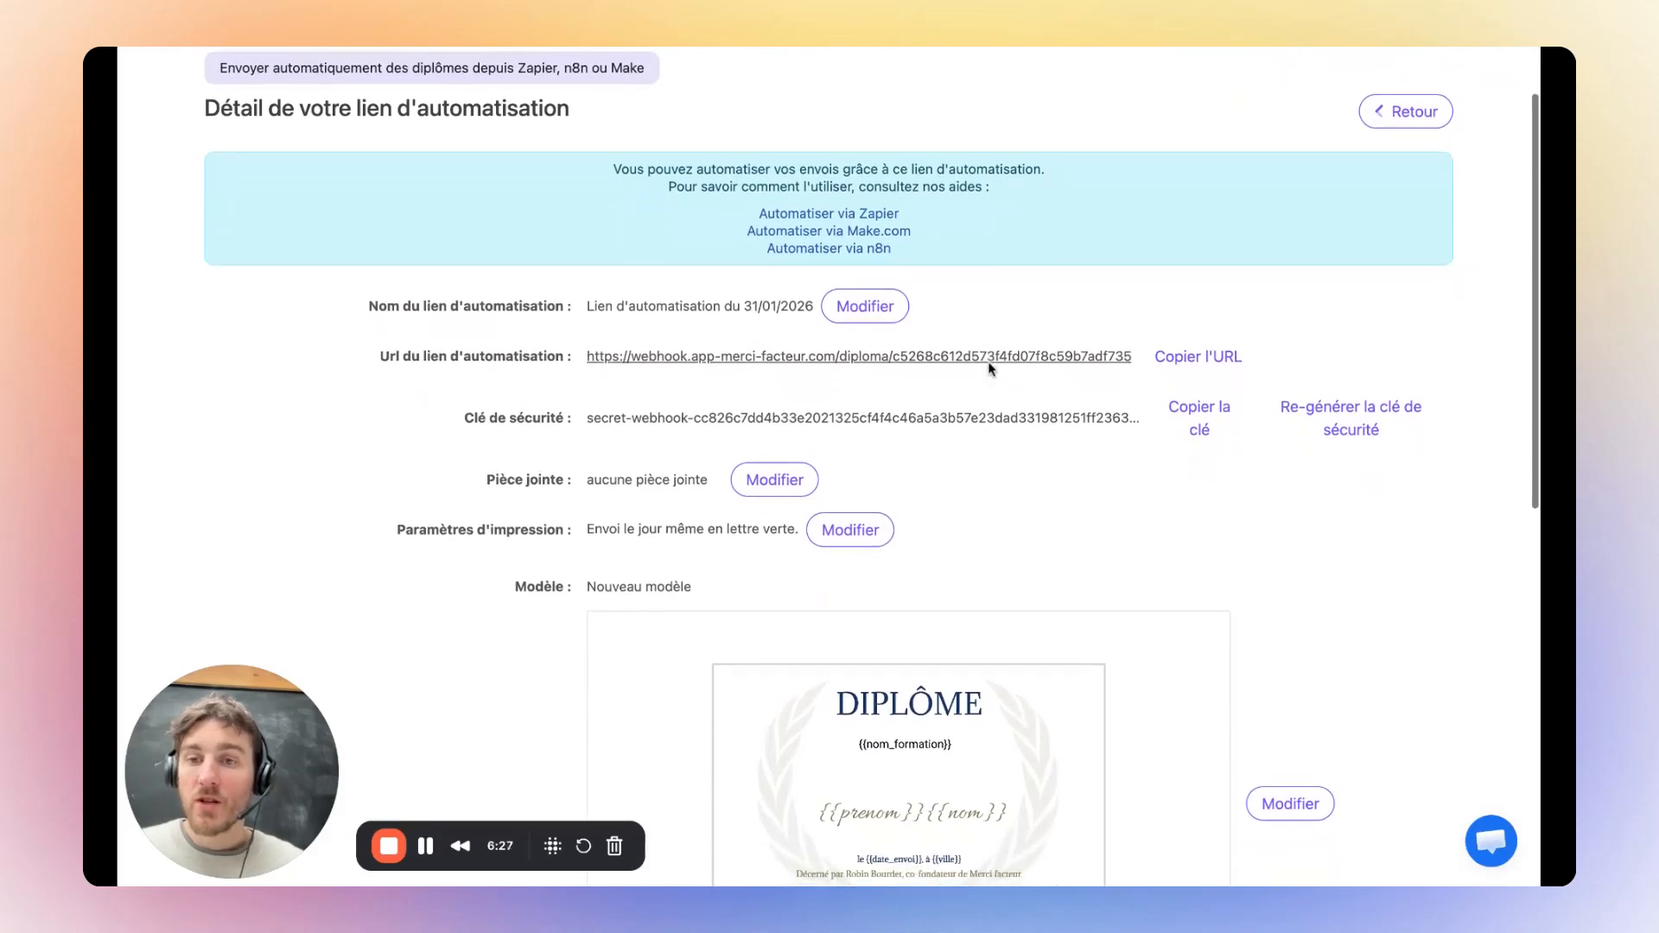
{"action": "scroll", "coordinate": [795, 370], "scroll_direction": "down", "scroll_amount": 10}
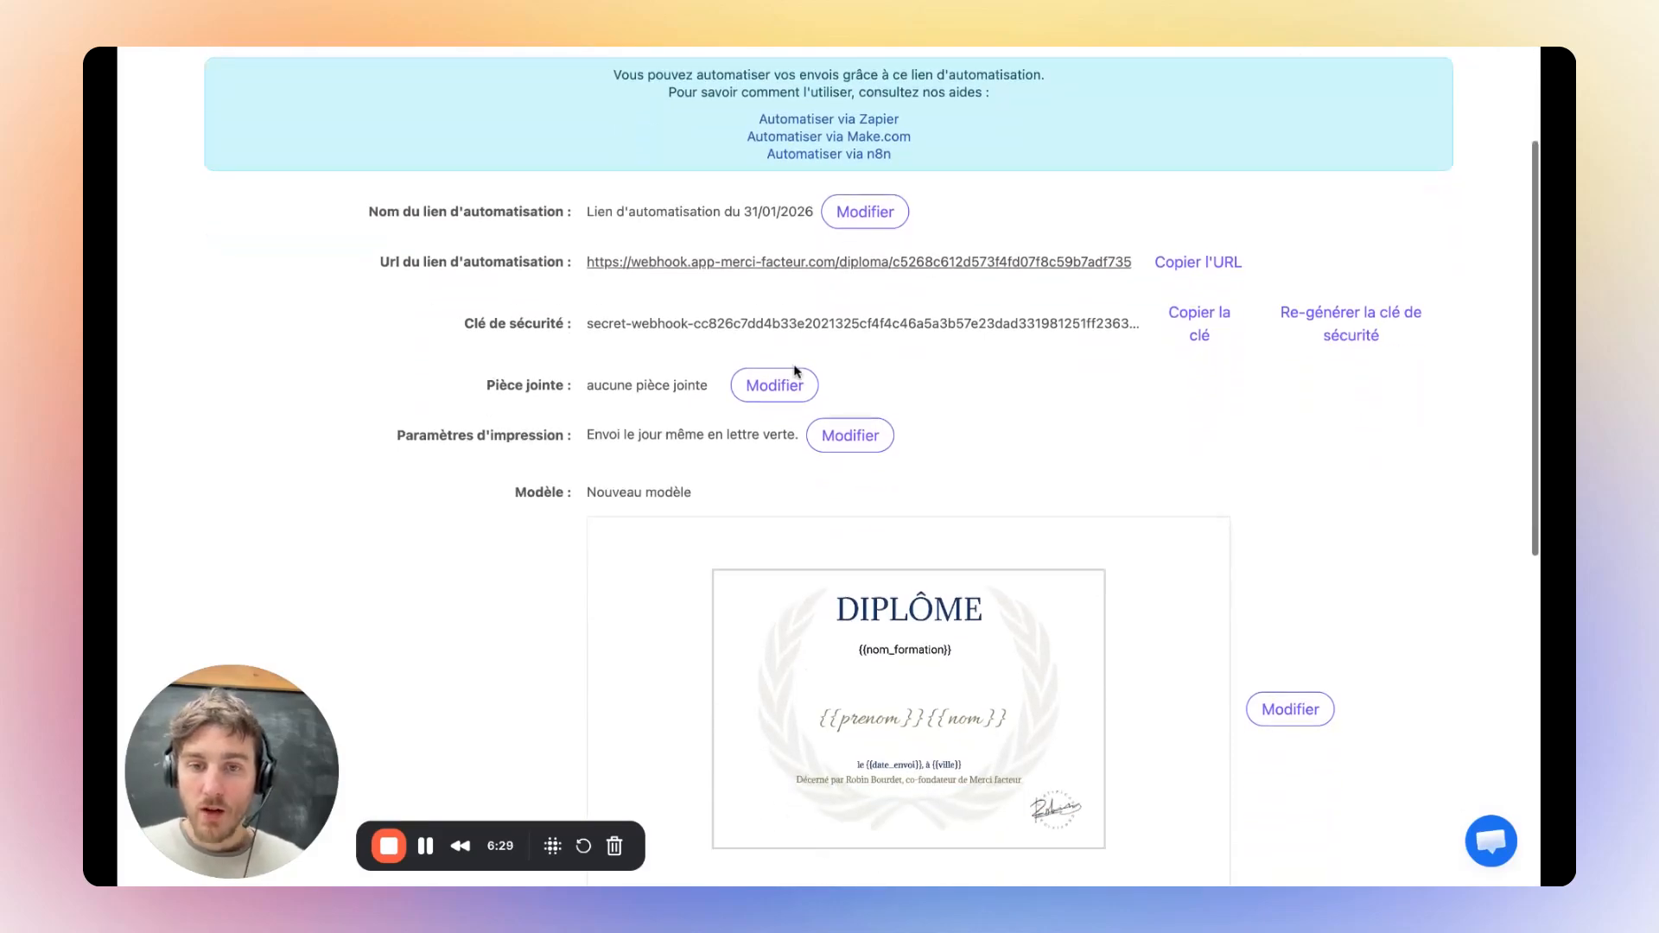
{"action": "scroll", "coordinate": [795, 370], "scroll_direction": "up", "scroll_amount": 15}
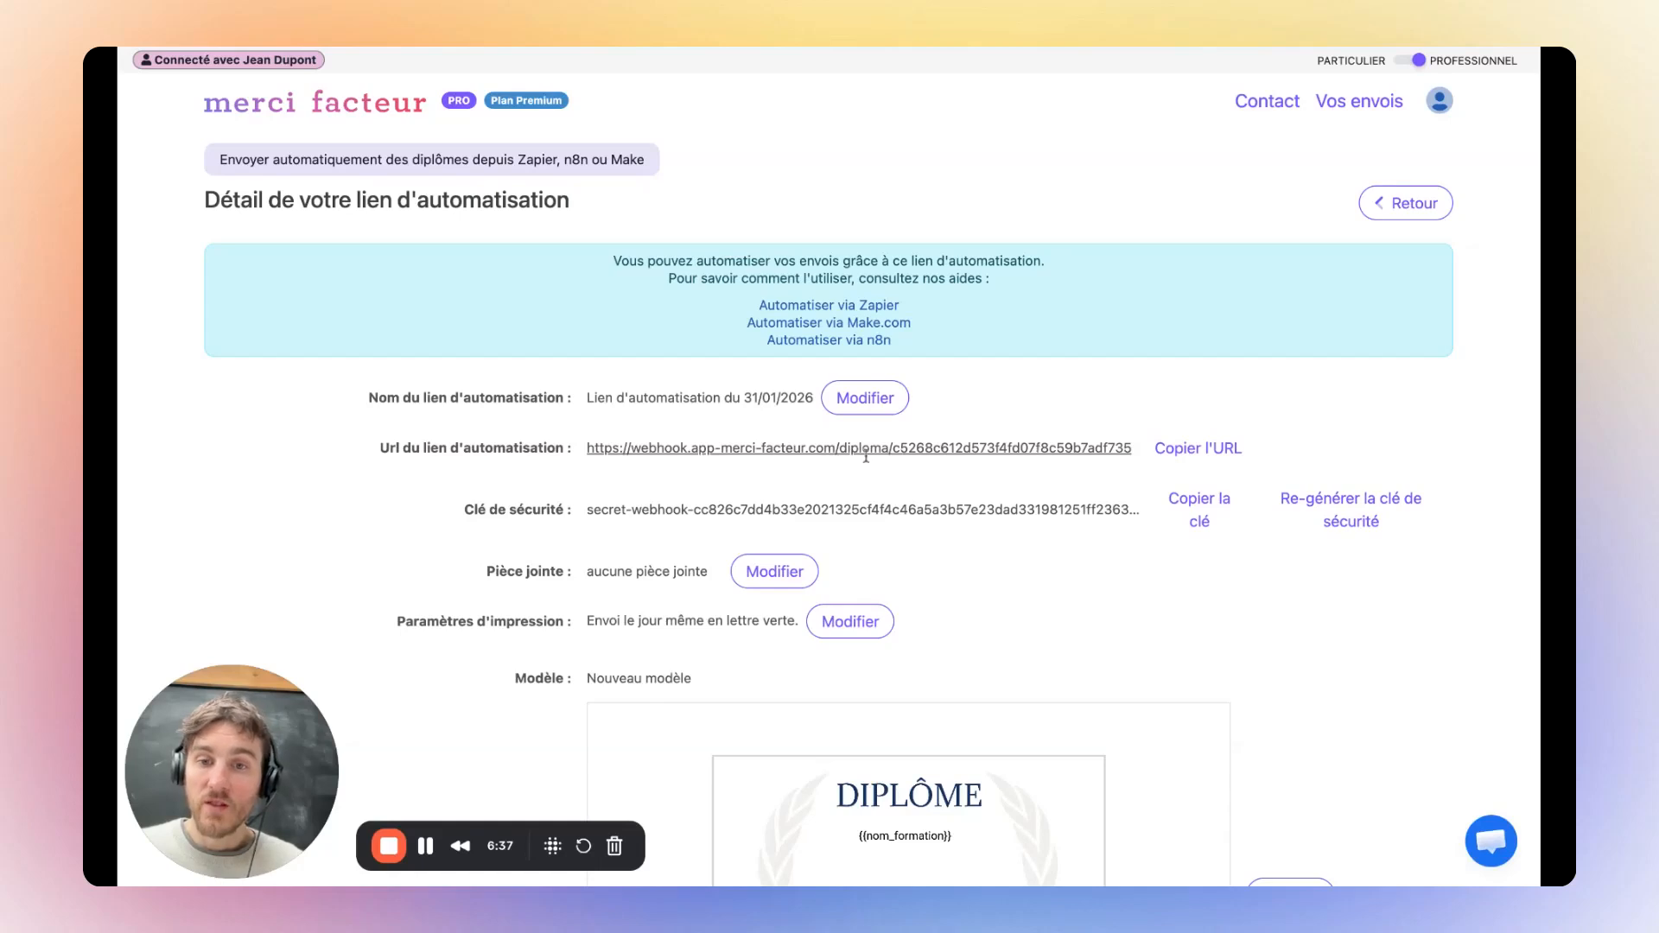
{"action": "scroll", "coordinate": [992, 509], "scroll_direction": "down", "scroll_amount": 2}
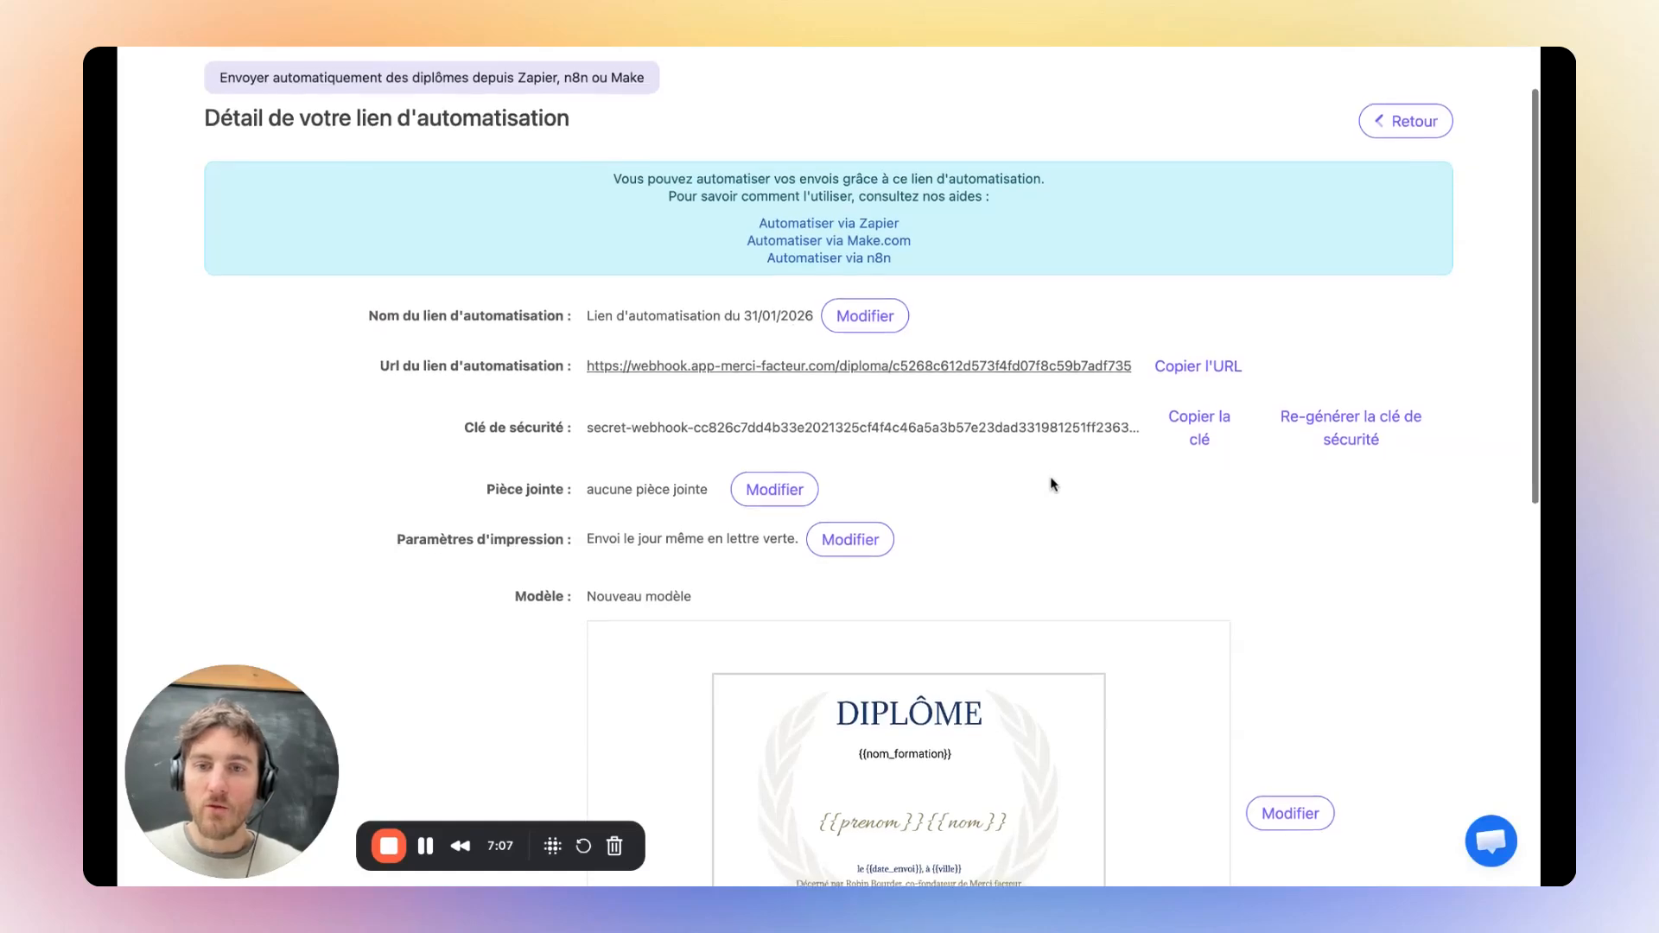
{"action": "scroll", "coordinate": [1053, 484], "scroll_direction": "down", "scroll_amount": 1}
{"action": "scroll", "coordinate": [1053, 484], "scroll_direction": "down", "scroll_amount": 1}
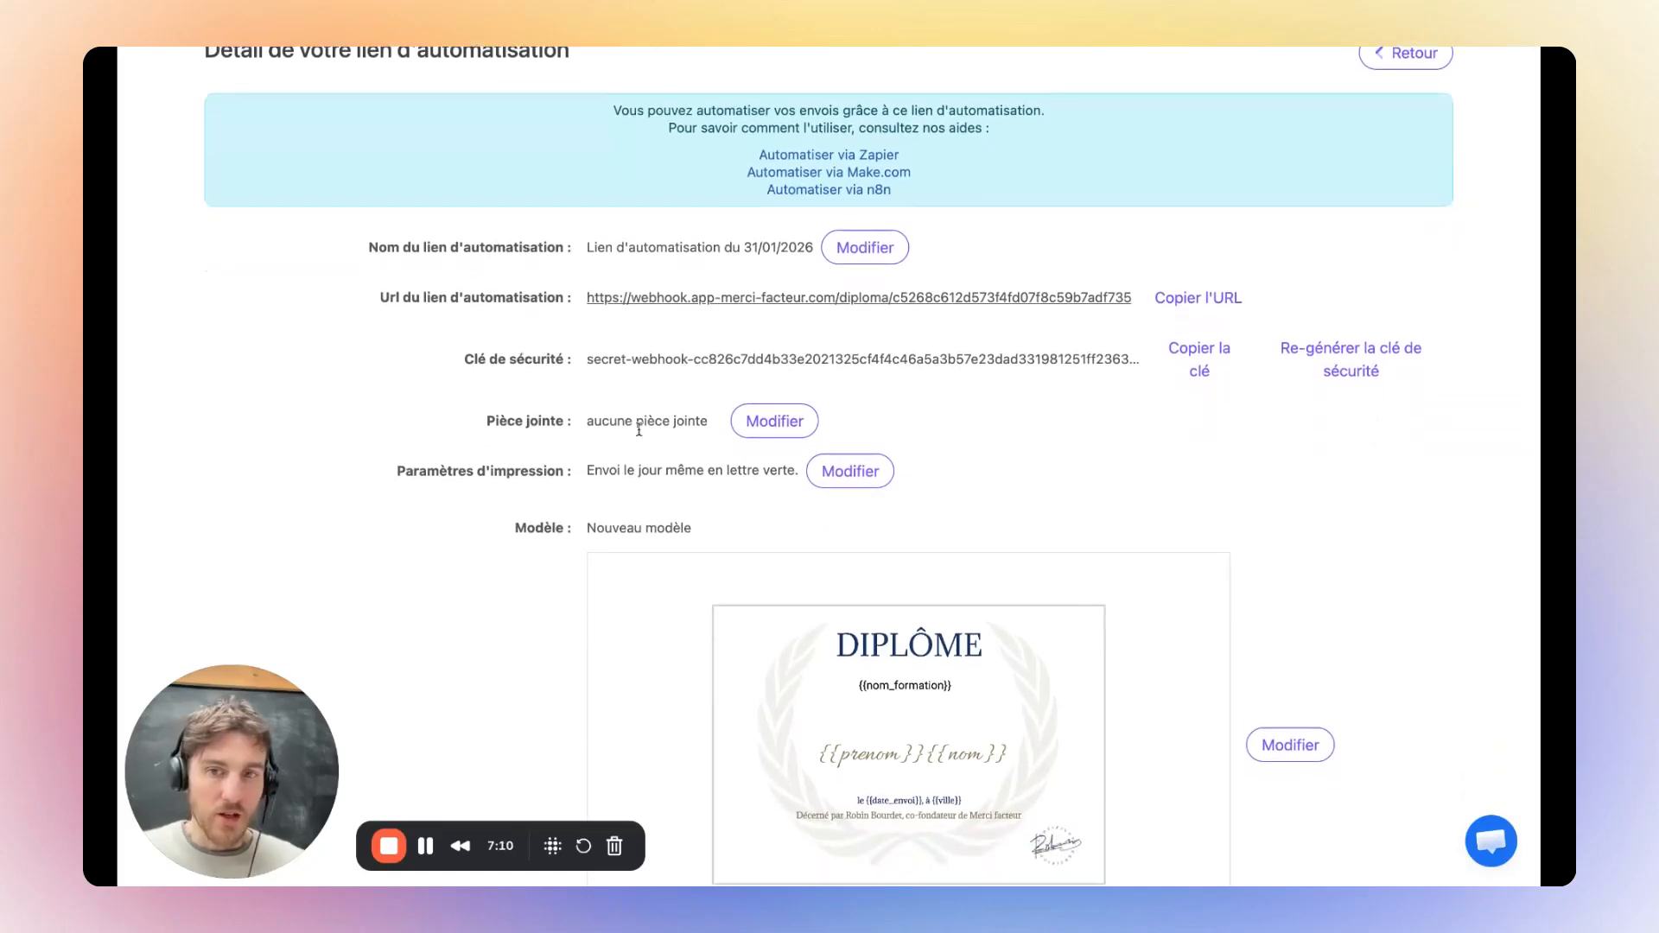
{"action": "scroll", "coordinate": [657, 519], "scroll_direction": "down", "scroll_amount": 3}
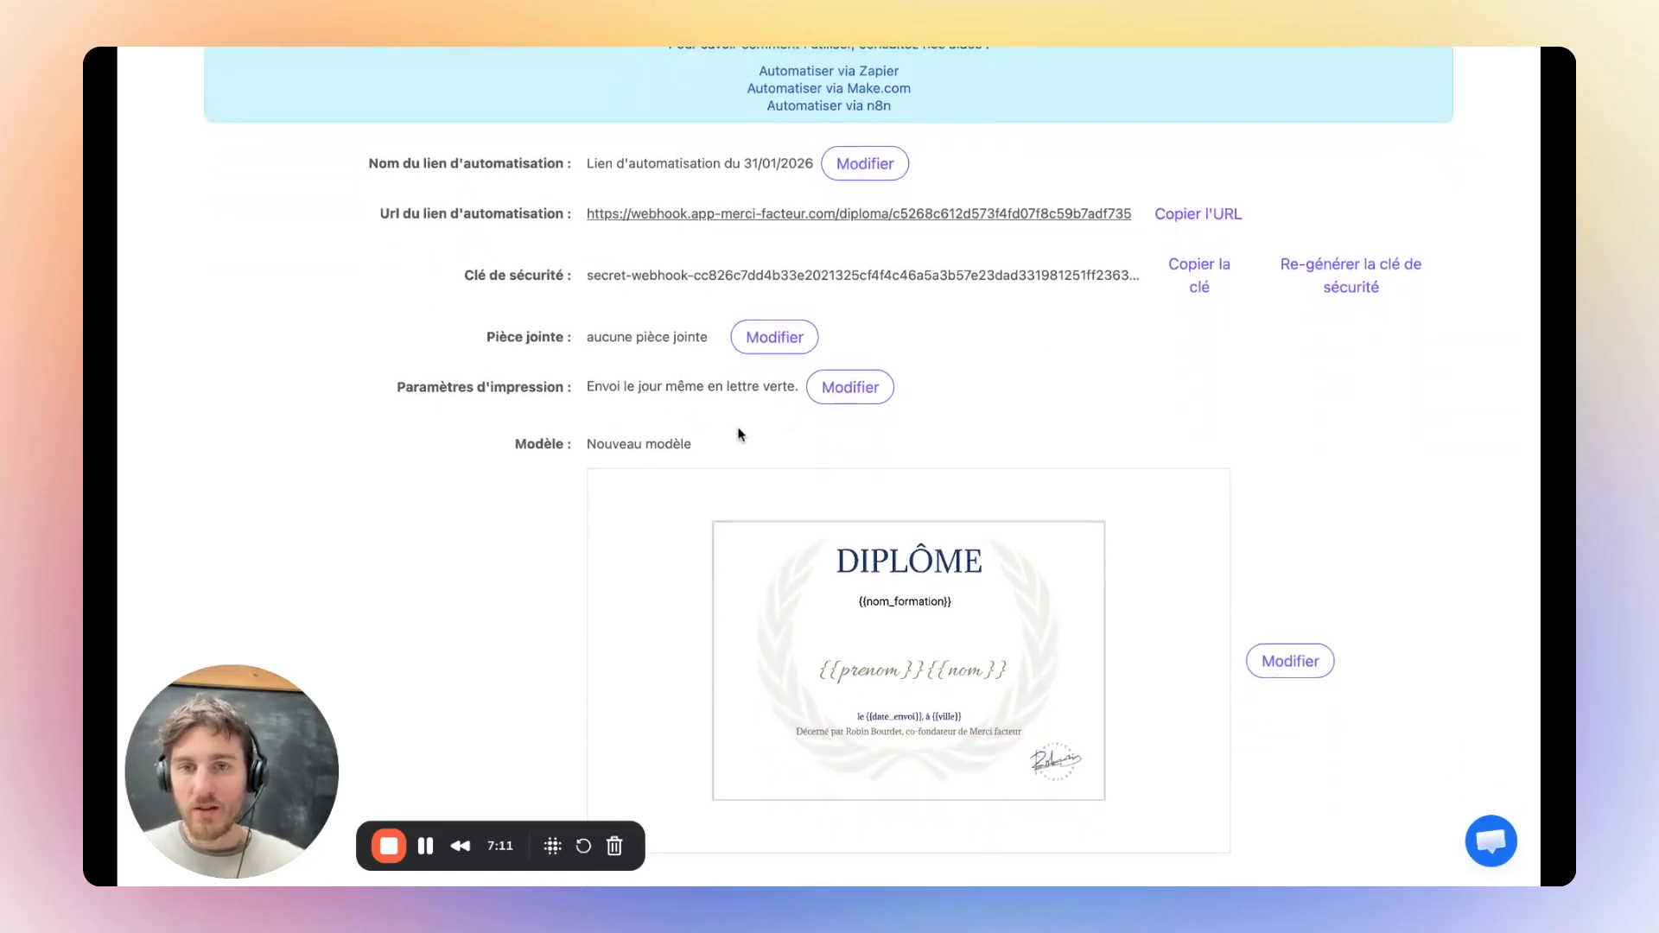
{"action": "scroll", "coordinate": [741, 434], "scroll_direction": "down", "scroll_amount": 5}
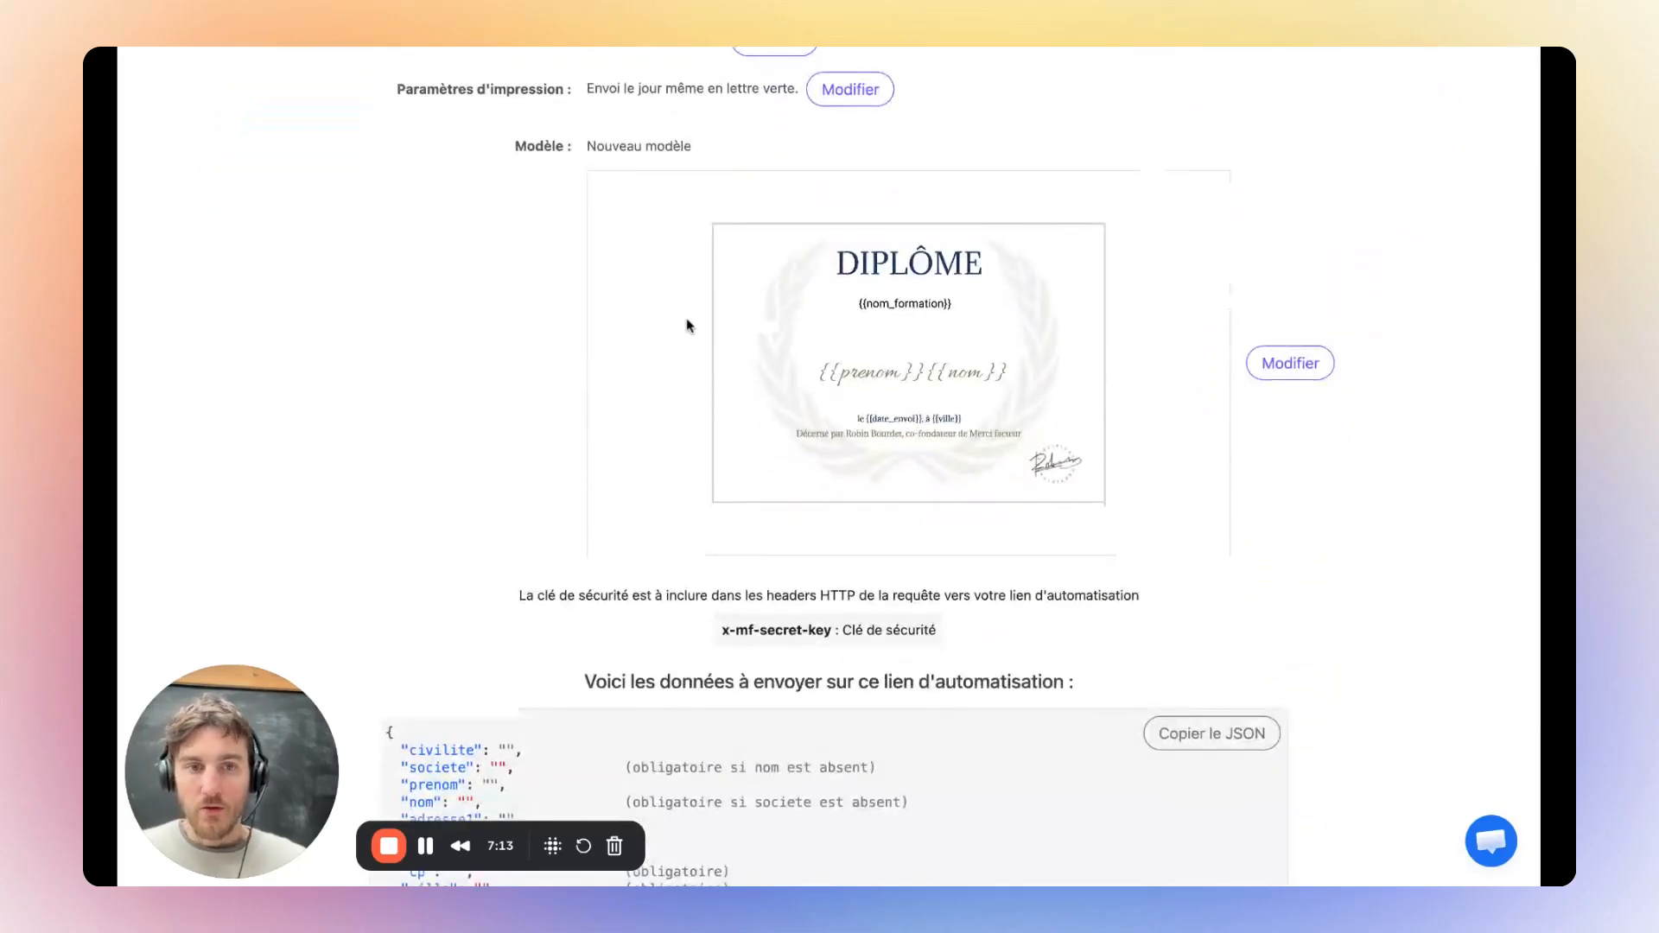
{"action": "scroll", "coordinate": [1126, 309], "scroll_direction": "down", "scroll_amount": 2}
{"action": "scroll", "coordinate": [1072, 152], "scroll_direction": "up", "scroll_amount": 8}
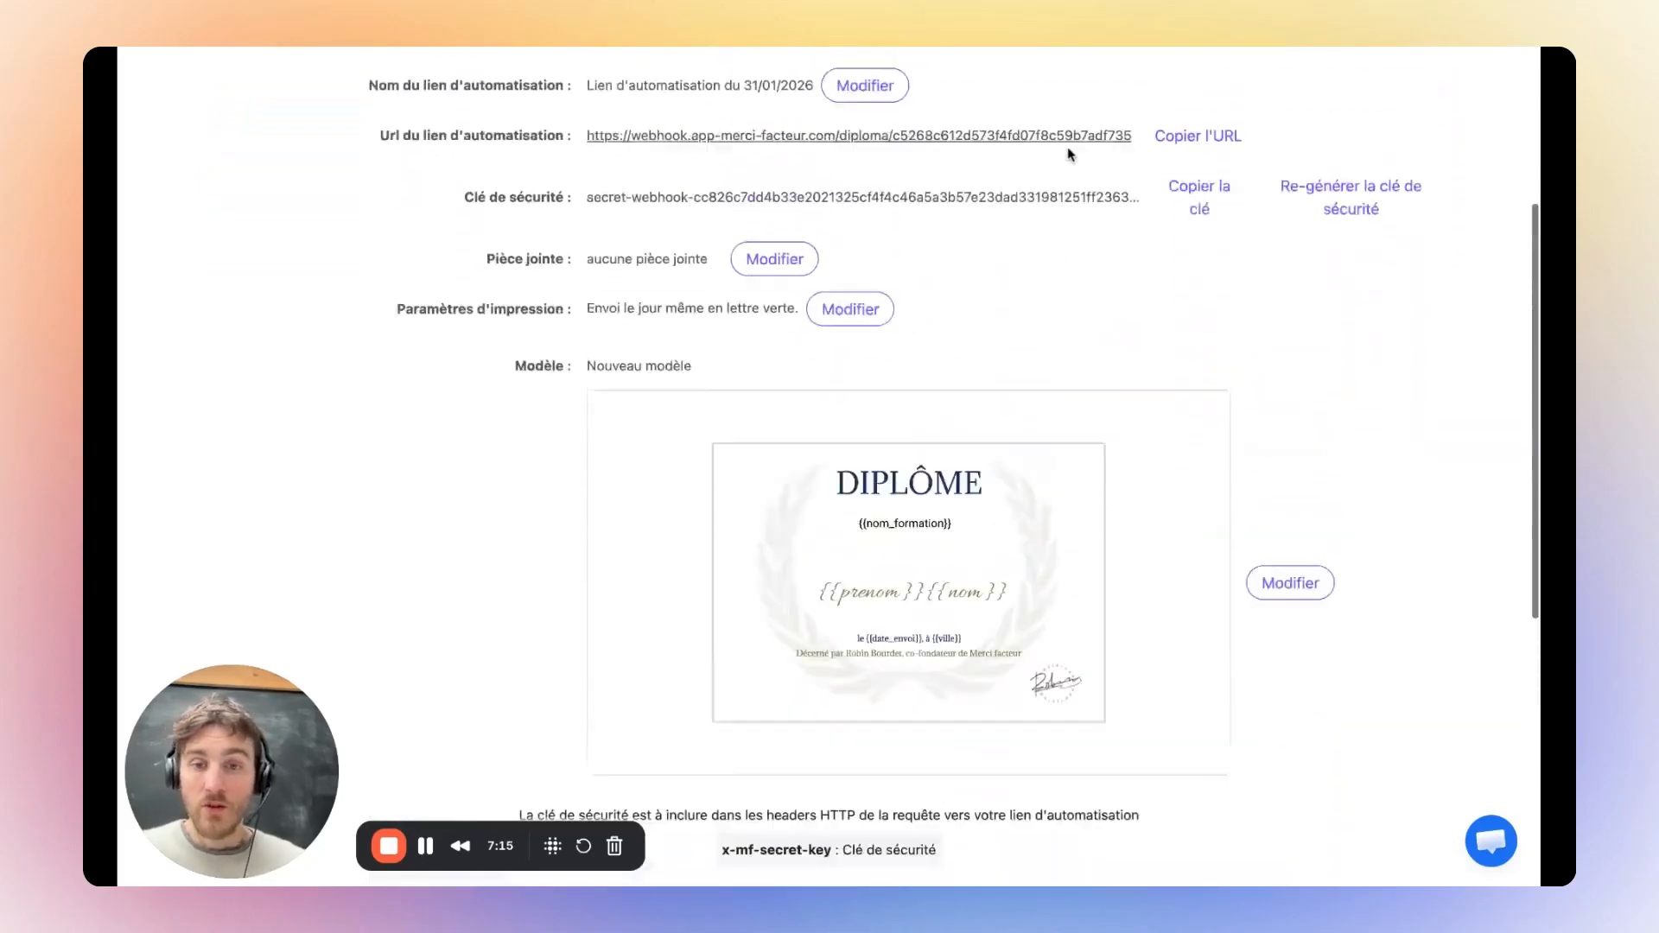
- Highlight the full JSON payload to send to the automation link, and return to the start of the link details
{"action": "scroll", "coordinate": [1070, 154], "scroll_direction": "down", "scroll_amount": 7}
{"action": "scroll", "coordinate": [1070, 153], "scroll_direction": "down", "scroll_amount": 4}
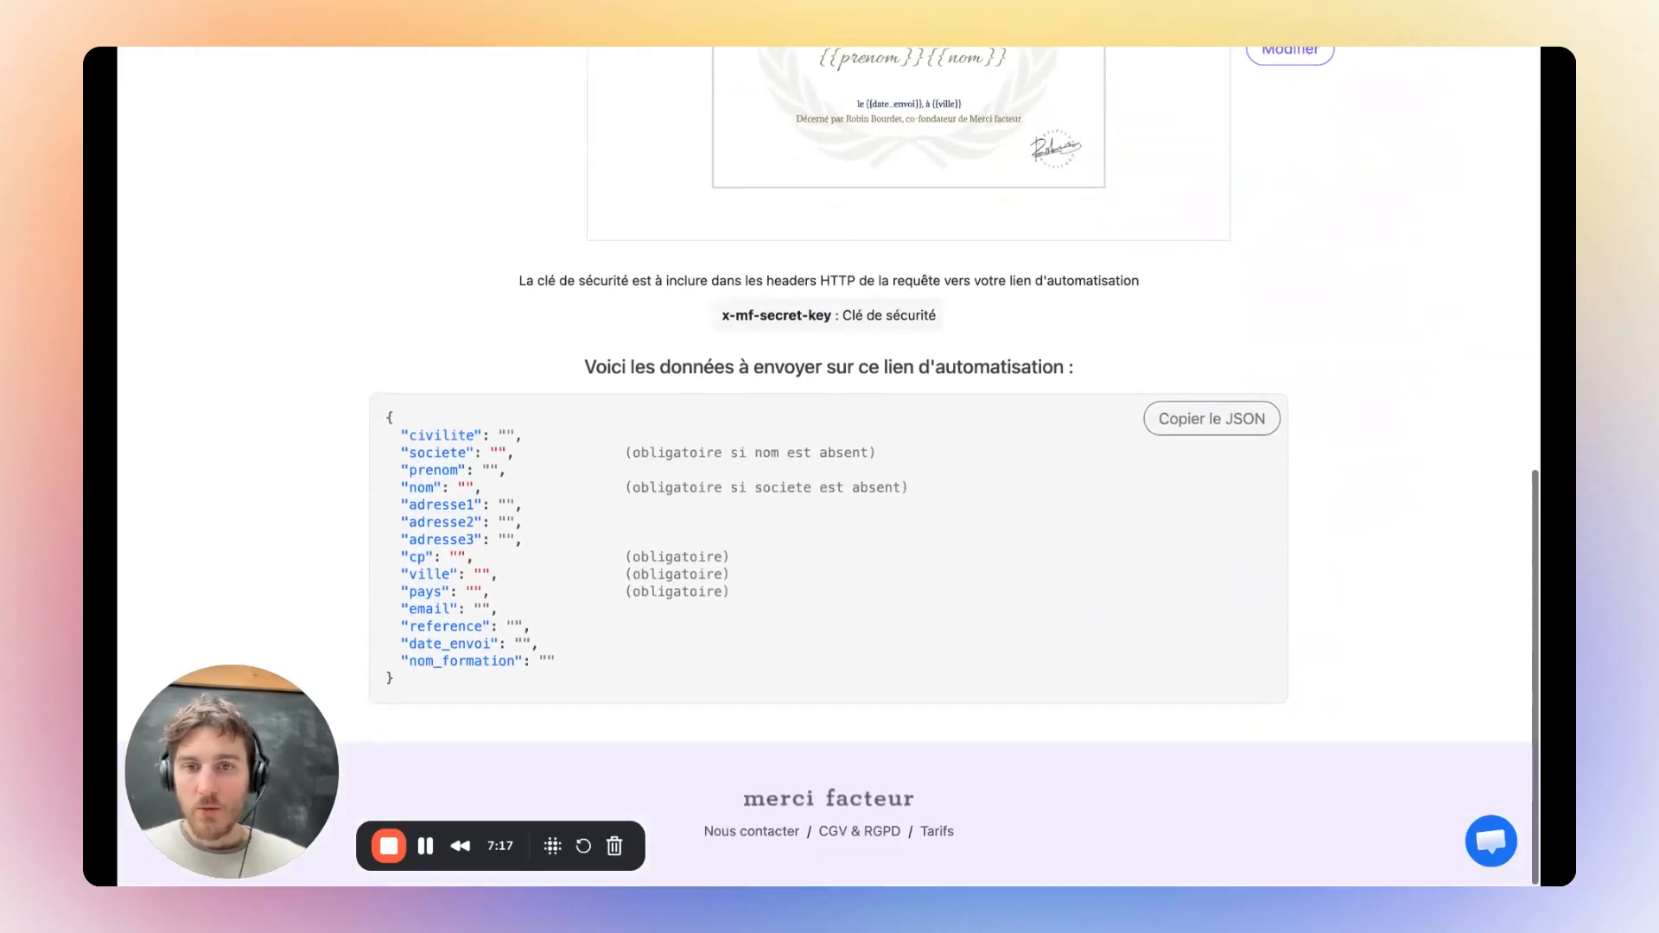
{"action": "left_click_drag", "start_coordinate": [383, 418], "coordinate": [456, 692]}
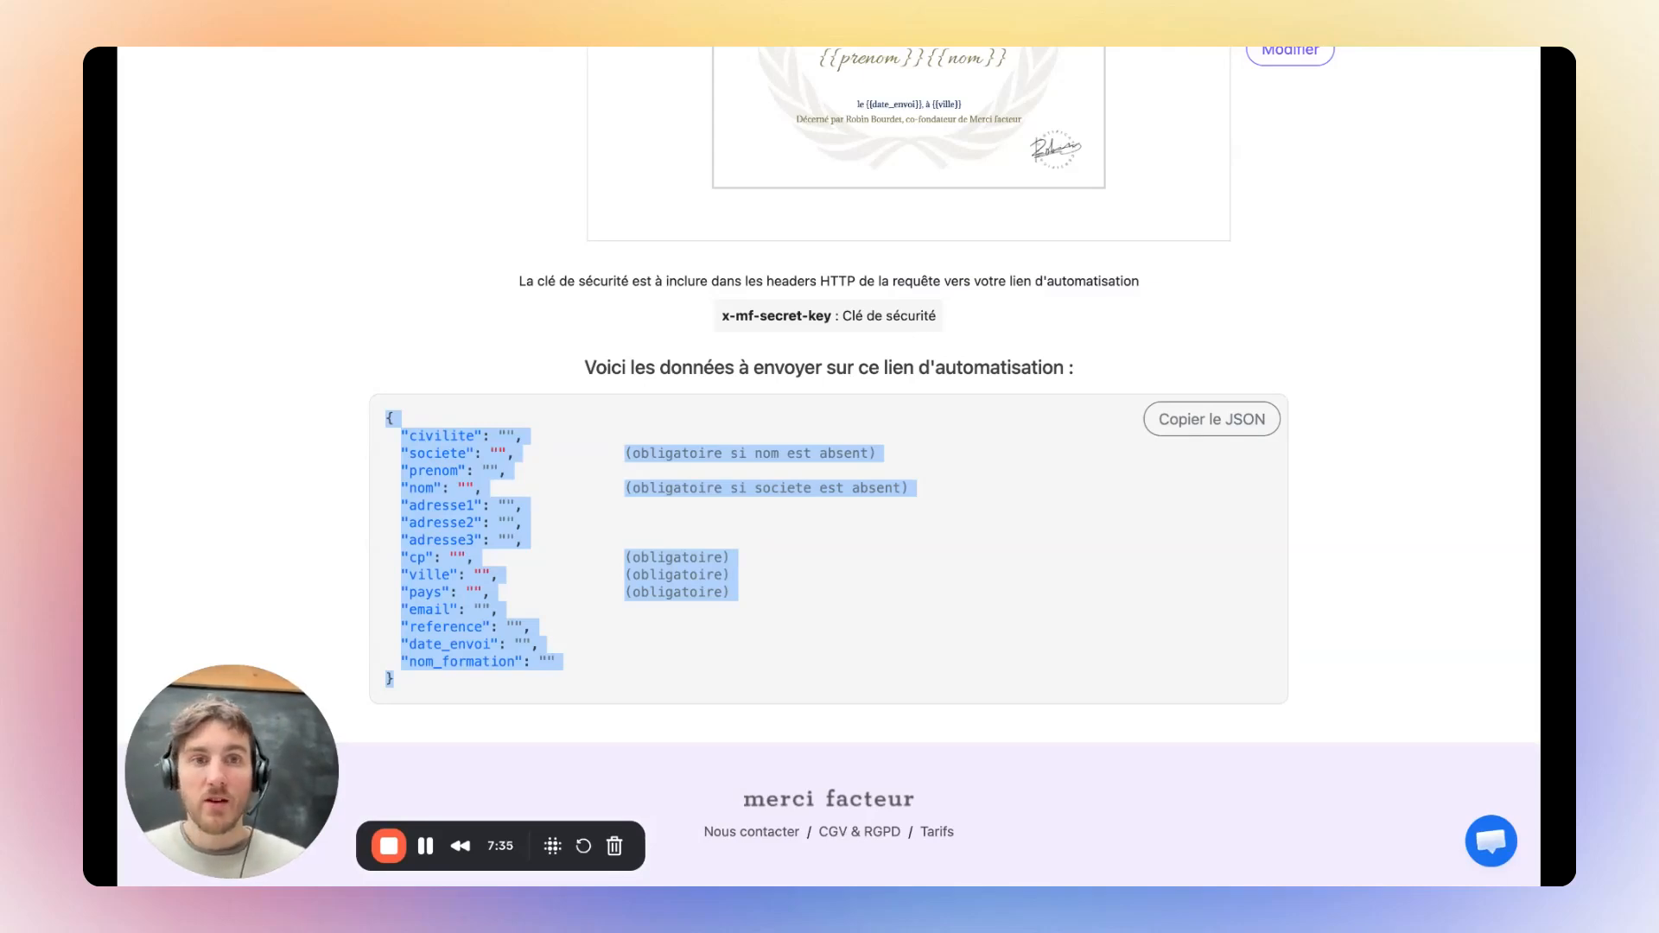
{"action": "scroll", "coordinate": [1218, 147], "scroll_direction": "up", "scroll_amount": 15}
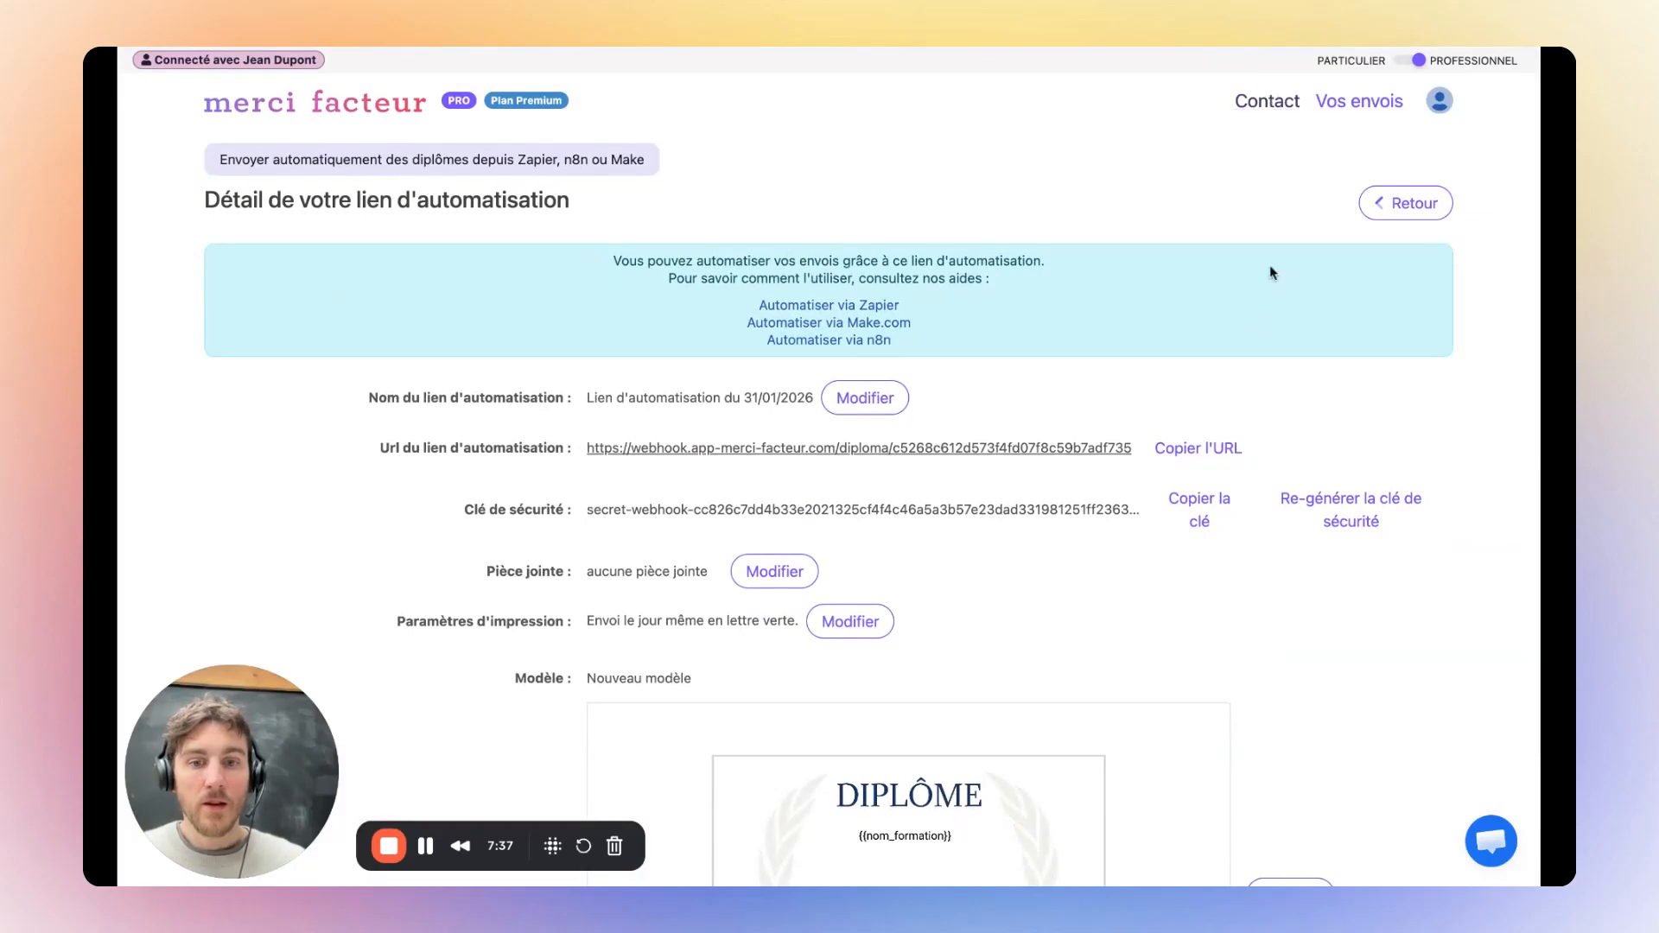